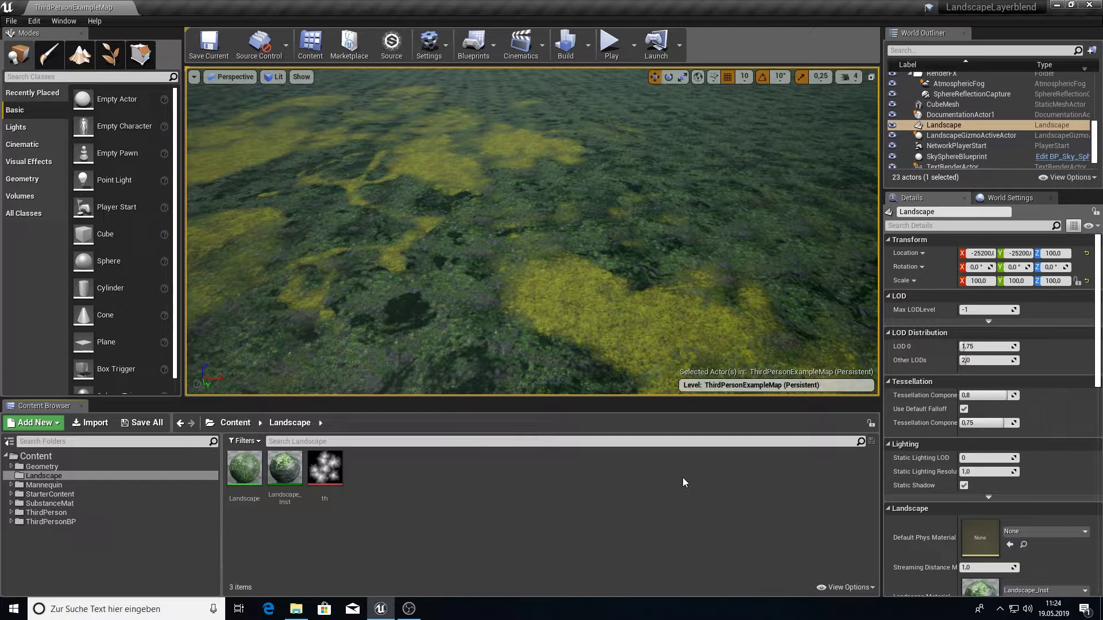
Switch to painting the landscape and paint the CobbleStone layer over part of the grass terrain.
{"action": "mouse_move", "coordinate": [599, 270]}
{"action": "right_mouse_down"}
{"action": "mouse_move", "coordinate": [612, 213]}
{"action": "mouse_move", "coordinate": [631, 299]}
{"action": "mouse_move", "coordinate": [683, 298]}
{"action": "mouse_move", "coordinate": [793, 258]}
{"action": "mouse_move", "coordinate": [861, 253]}
{"action": "mouse_move", "coordinate": [787, 293]}
{"action": "mouse_move", "coordinate": [867, 290]}
{"action": "mouse_move", "coordinate": [804, 275]}
{"action": "mouse_move", "coordinate": [735, 293]}
{"action": "right_mouse_up"}
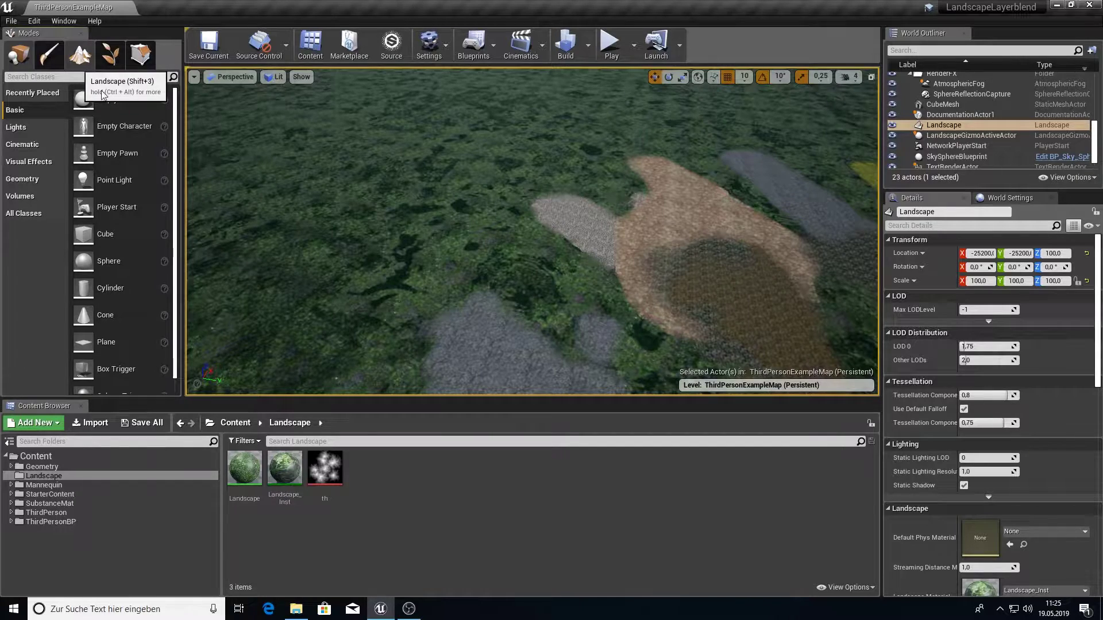
{"action": "left_click", "coordinate": [80, 54]}
{"action": "left_click", "coordinate": [123, 86]}
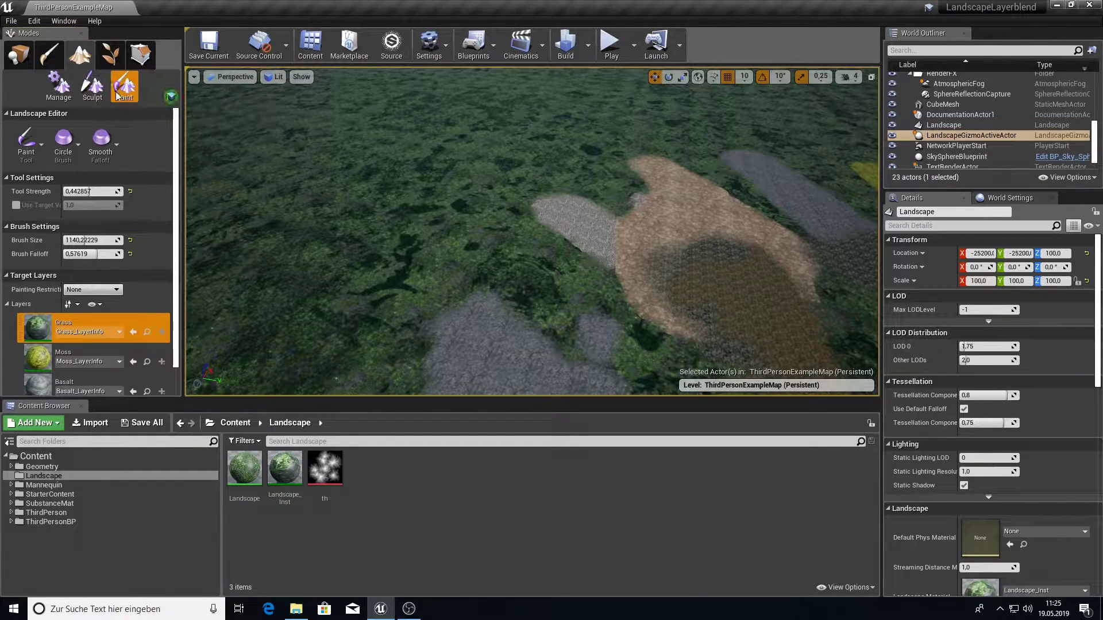
{"action": "right_click_drag", "start_coordinate": [453, 241], "coordinate": [287, 221]}
{"action": "scroll", "coordinate": [74, 353], "scroll_direction": "down", "scroll_amount": 7}
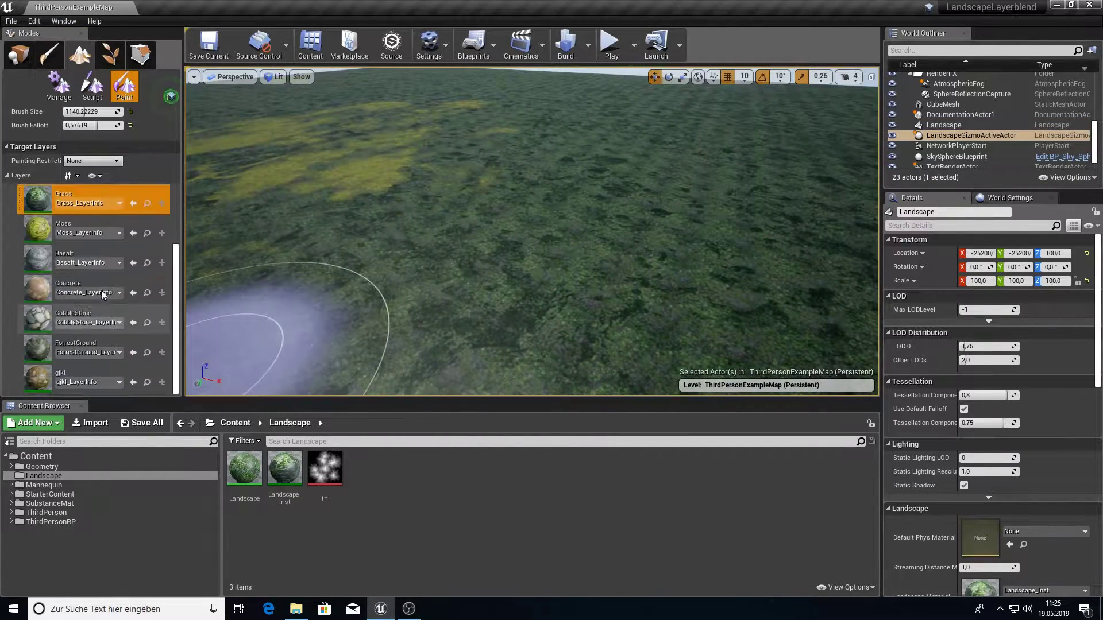
{"action": "left_click", "coordinate": [75, 317]}
{"action": "mouse_move", "coordinate": [467, 287]}
{"action": "left_mouse_down"}
{"action": "mouse_move", "coordinate": [622, 240]}
{"action": "mouse_move", "coordinate": [576, 302]}
{"action": "mouse_move", "coordinate": [747, 183]}
{"action": "mouse_move", "coordinate": [603, 337]}
{"action": "mouse_move", "coordinate": [402, 367]}
{"action": "left_mouse_up"}
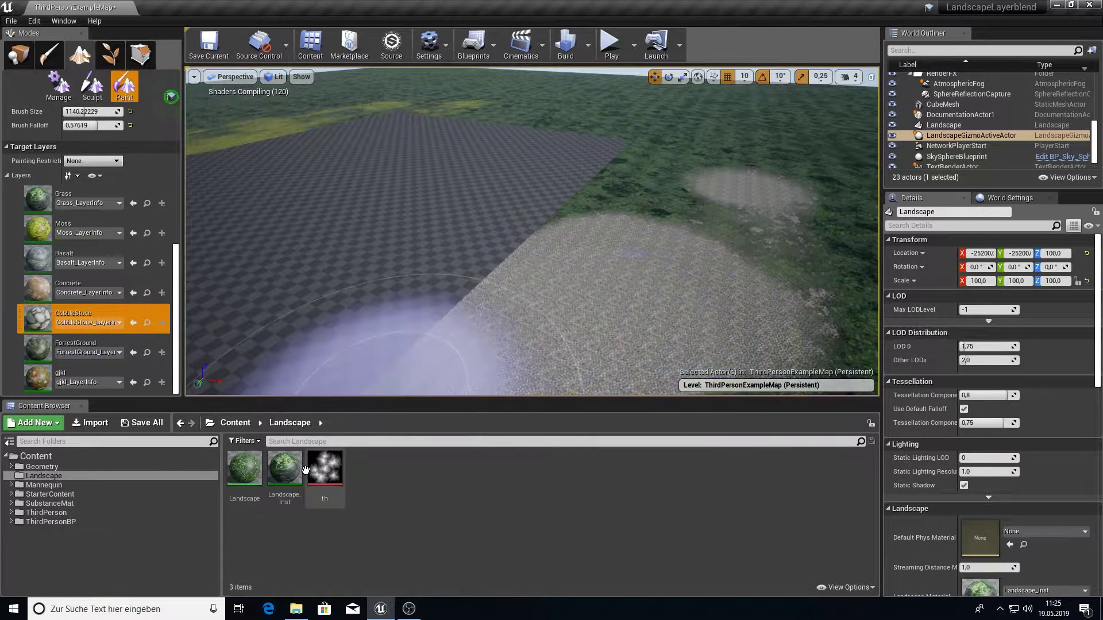
Open the Landscape_Inst material instance, examine its scalar tiling parameters and close it.
{"action": "double_click", "coordinate": [287, 468]}
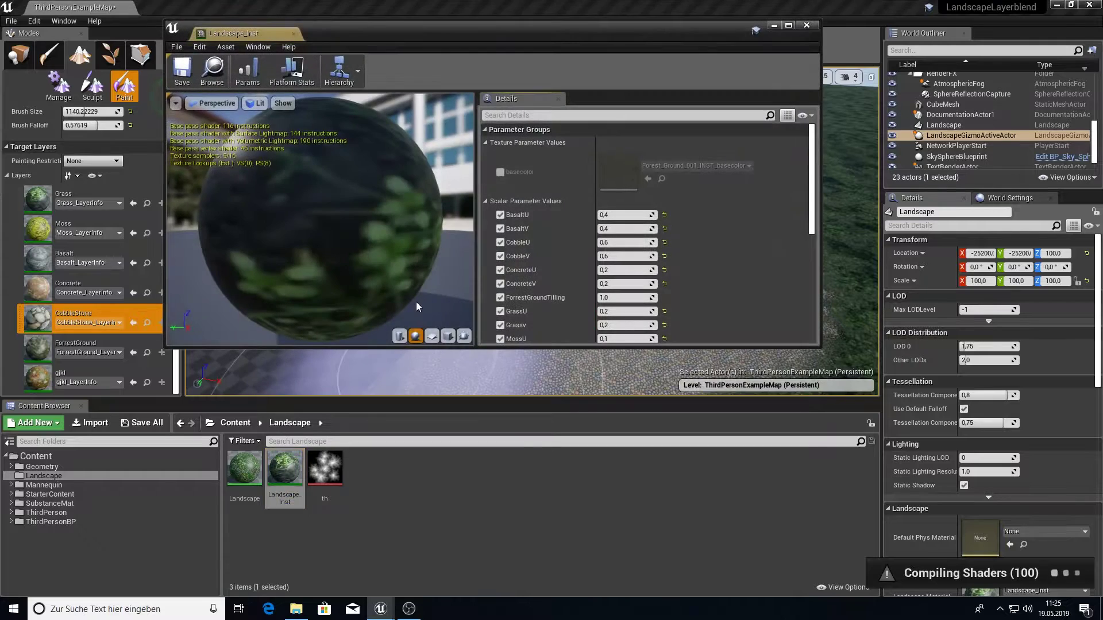
{"action": "scroll", "coordinate": [520, 212], "scroll_direction": "down", "scroll_amount": 2}
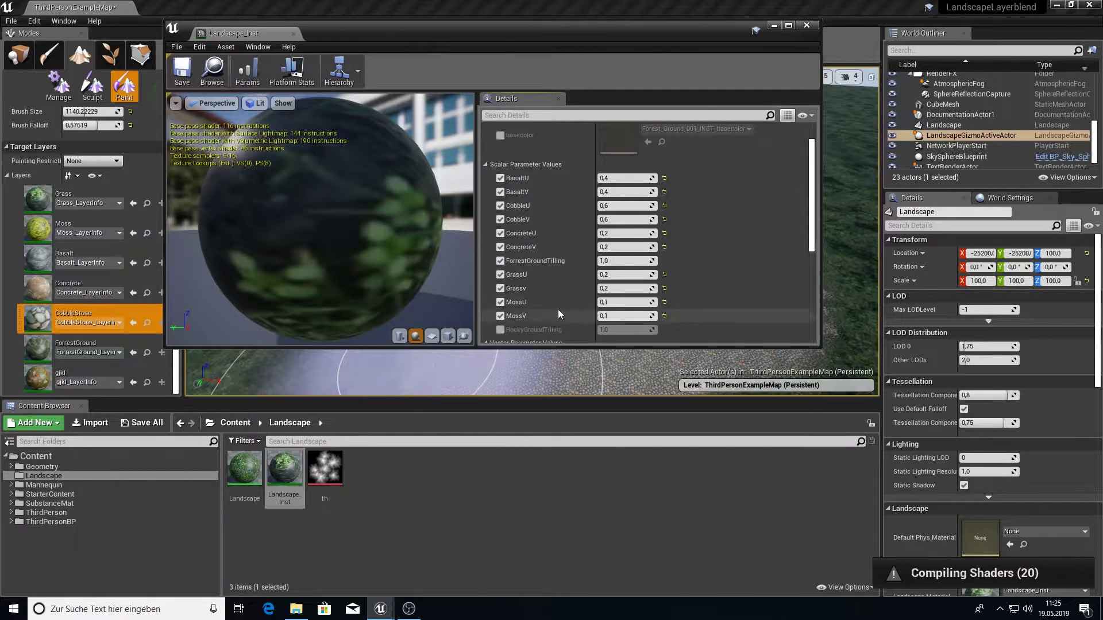
{"action": "left_click", "coordinate": [810, 26]}
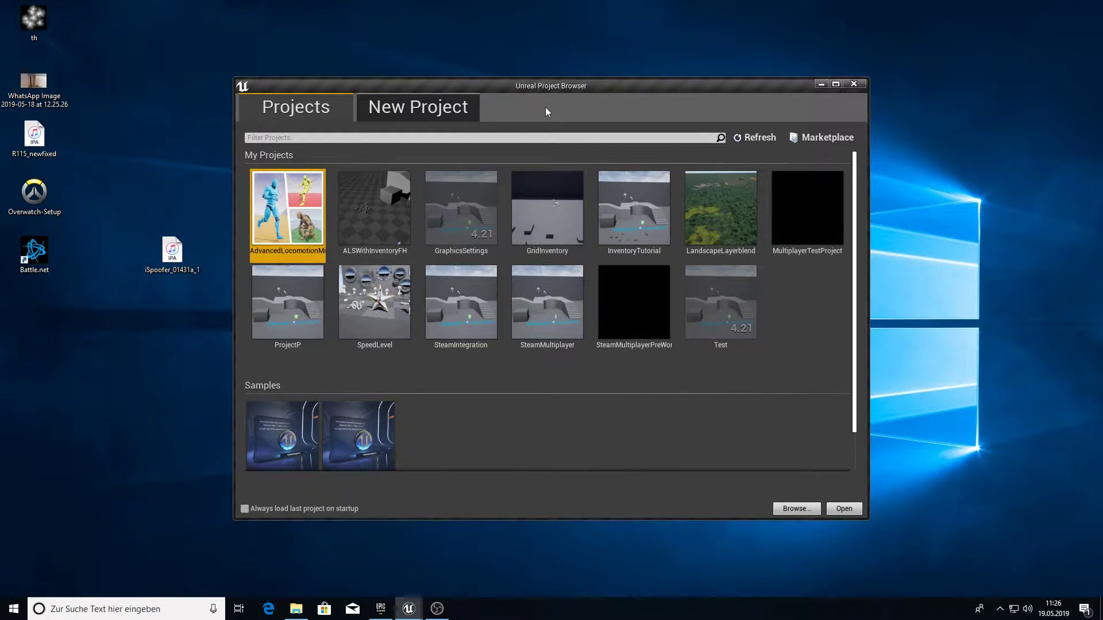
Set up a new Blueprint project from the Third Person template with starter content, named LandscapeTutorial.
{"action": "left_click", "coordinate": [465, 106]}
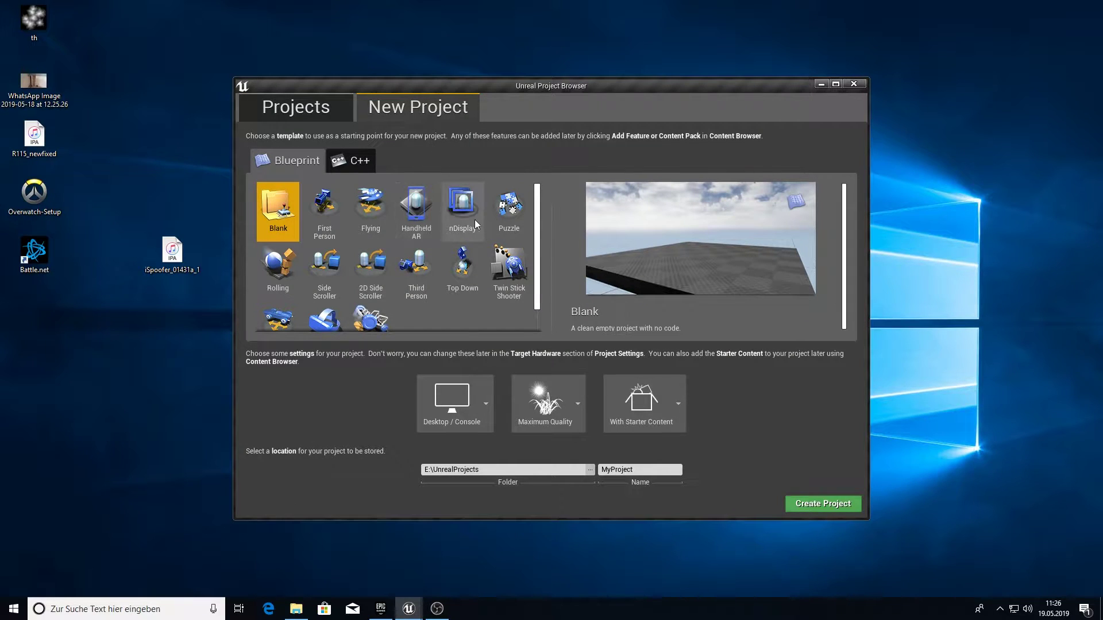
{"action": "left_click", "coordinate": [425, 266]}
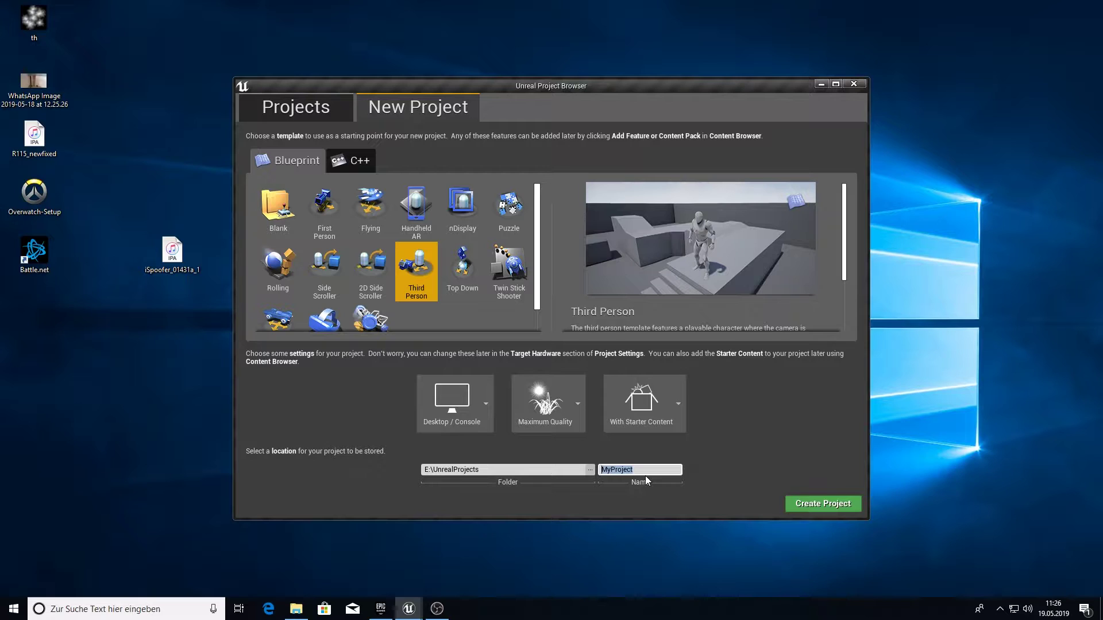
{"action": "type", "text": "LandscapeTutorial"}
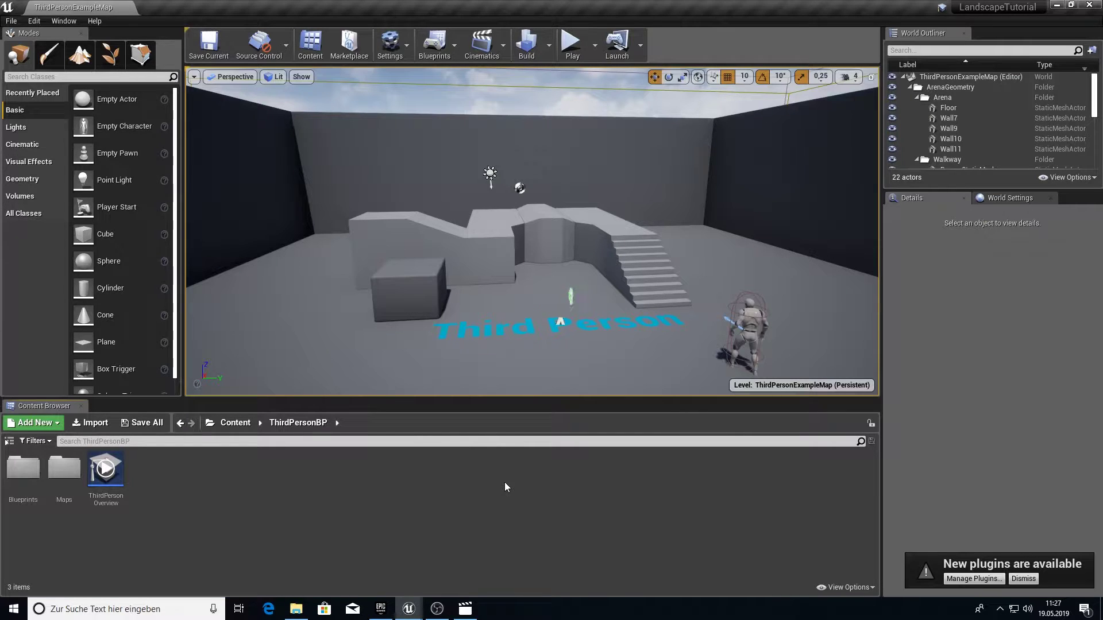
Delete three of the four arena walls around the Third Person level, keeping the floor and walkway.
{"action": "right_click_drag", "start_coordinate": [560, 292], "coordinate": [468, 316]}
{"action": "key", "text": "s"}
{"action": "right_click_drag", "start_coordinate": [437, 252], "coordinate": [485, 322]}
{"action": "left_click", "coordinate": [585, 274]}
{"action": "key", "text": "Delete"}
{"action": "left_click", "coordinate": [267, 197]}
{"action": "key", "text": "Delete"}
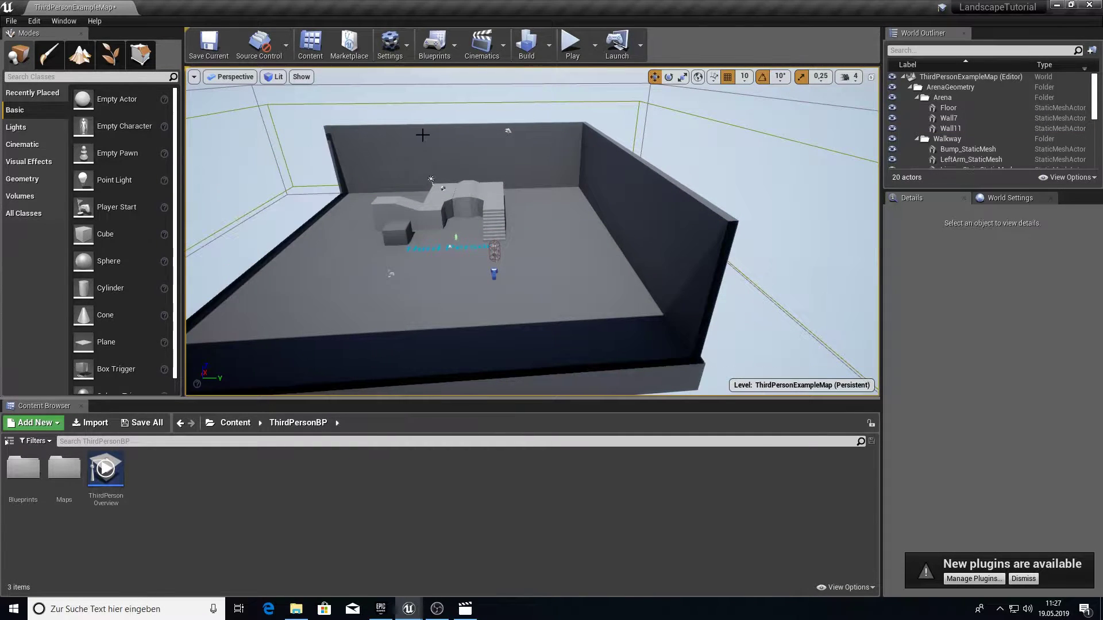
{"action": "left_click", "coordinate": [424, 130]}
{"action": "key", "text": "Delete"}
{"action": "right_click_drag", "start_coordinate": [546, 162], "coordinate": [632, 150]}
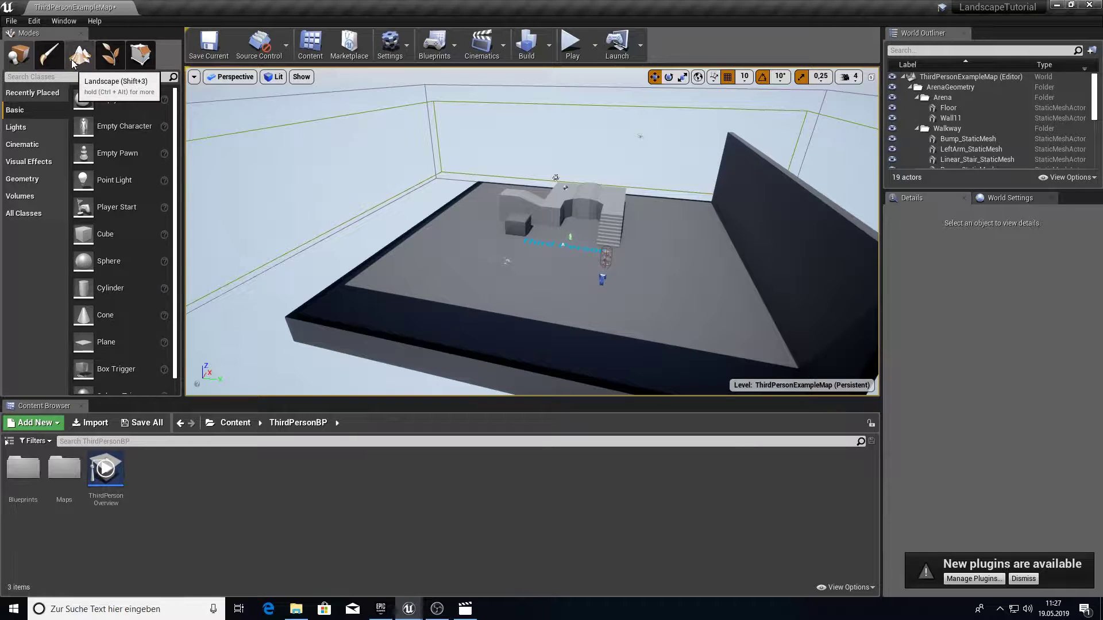
Create a new landscape with a section size of 127×127 quads.
{"action": "left_click", "coordinate": [110, 56]}
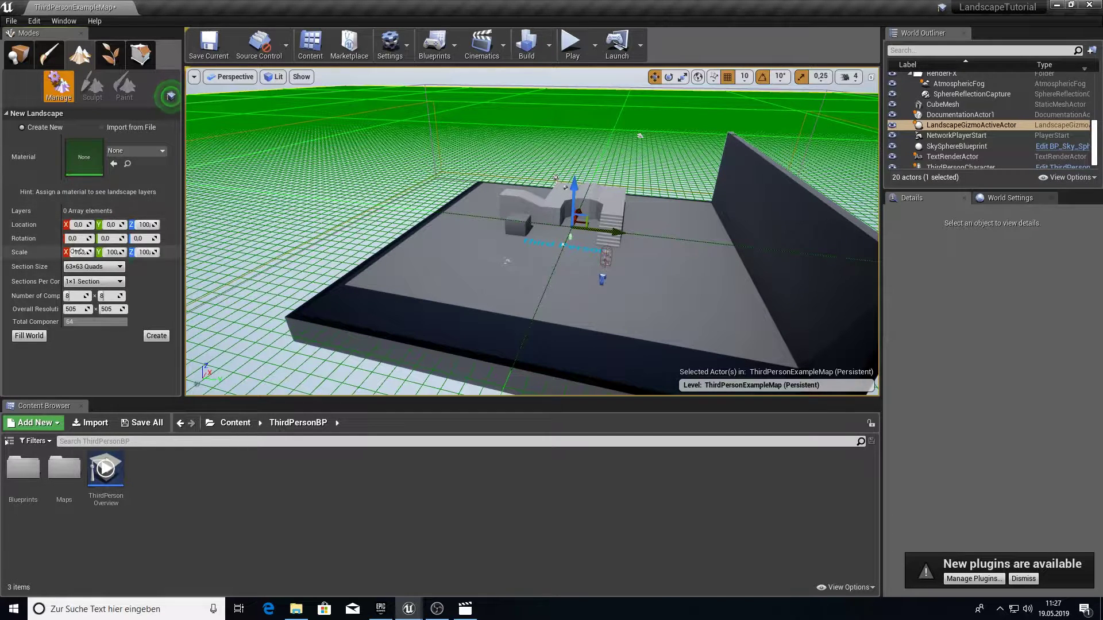
{"action": "left_click", "coordinate": [92, 267]}
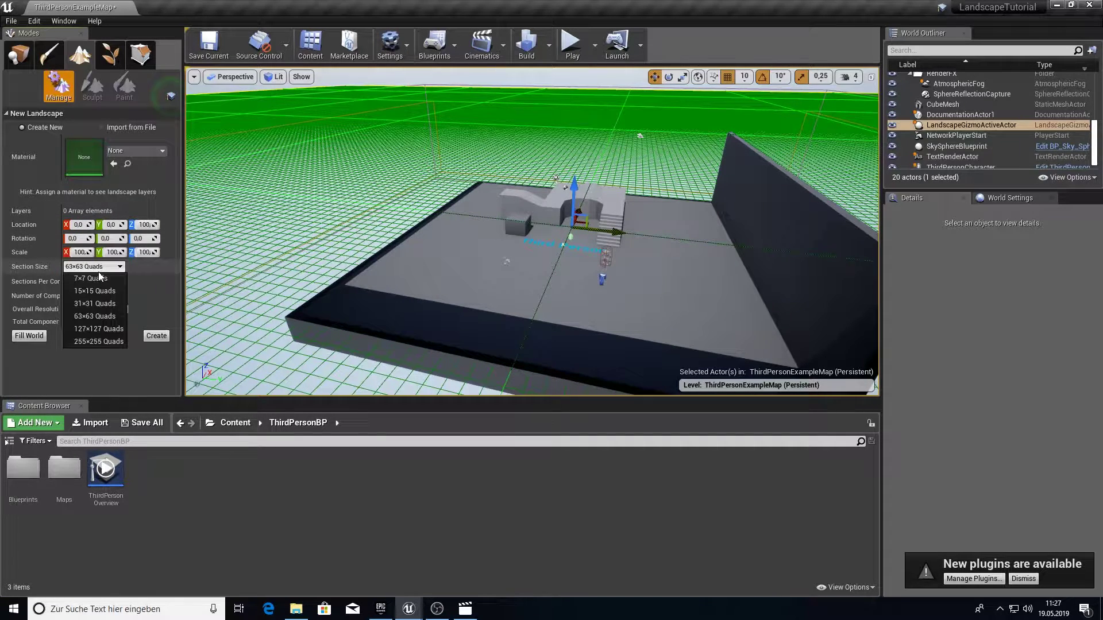
{"action": "left_click", "coordinate": [93, 329]}
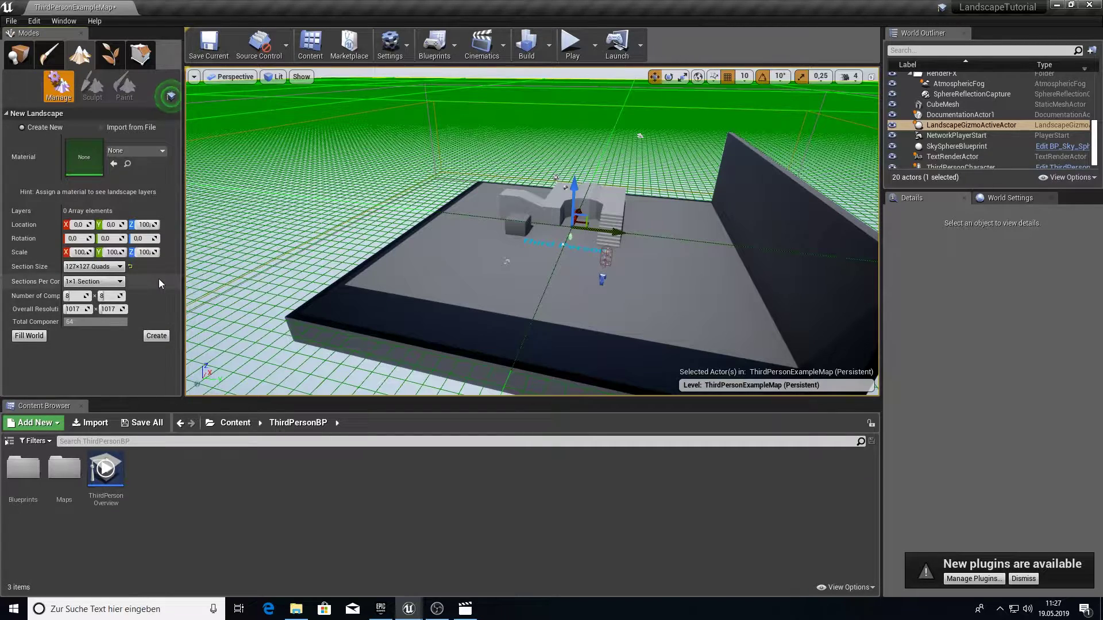
{"action": "left_click", "coordinate": [156, 336]}
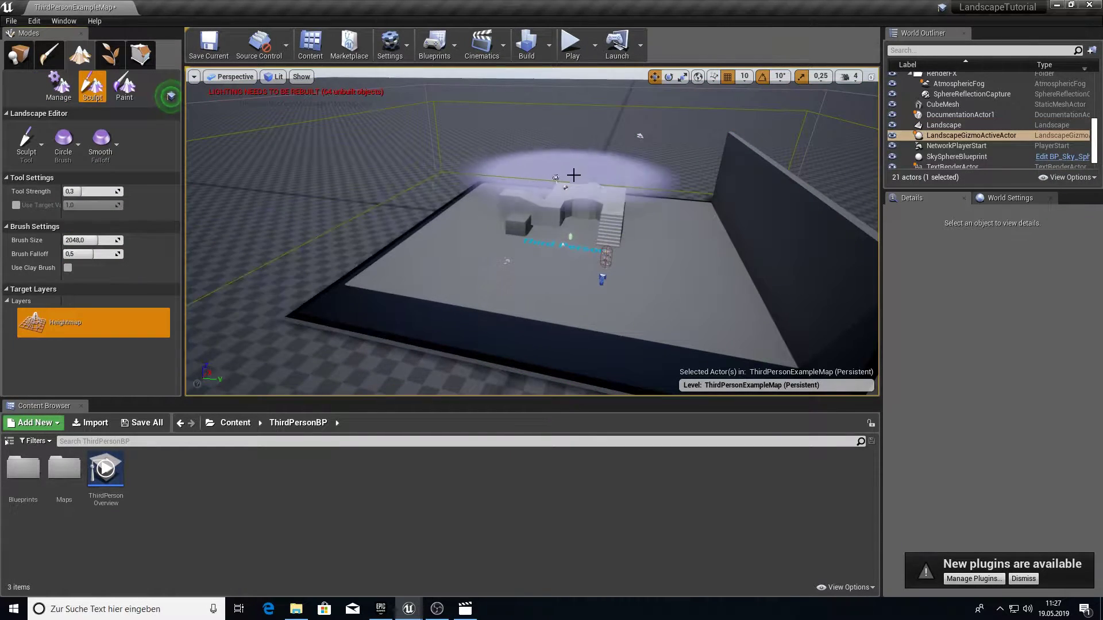
Build the level to rebuild its lighting and geometry with the new landscape.
{"action": "right_click_drag", "start_coordinate": [570, 172], "coordinate": [787, 175]}
{"action": "right_click_drag", "start_coordinate": [531, 230], "coordinate": [592, 233]}
{"action": "right_click_drag", "start_coordinate": [850, 159], "coordinate": [859, 156]}
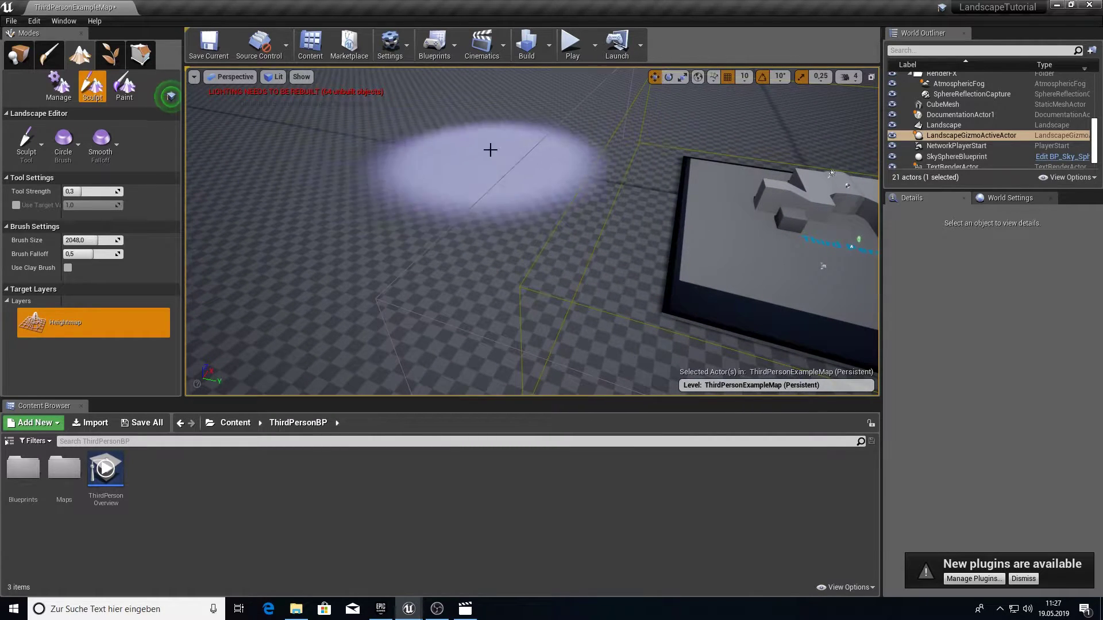
{"action": "left_click", "coordinate": [526, 46]}
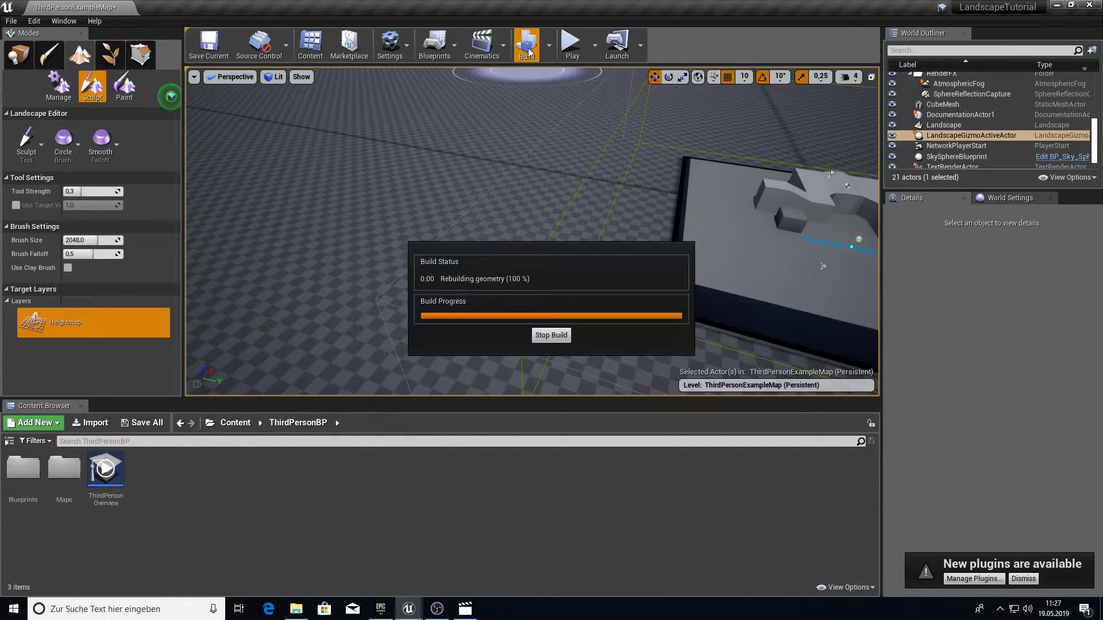
{"action": "right_click_drag", "start_coordinate": [532, 231], "coordinate": [520, 203]}
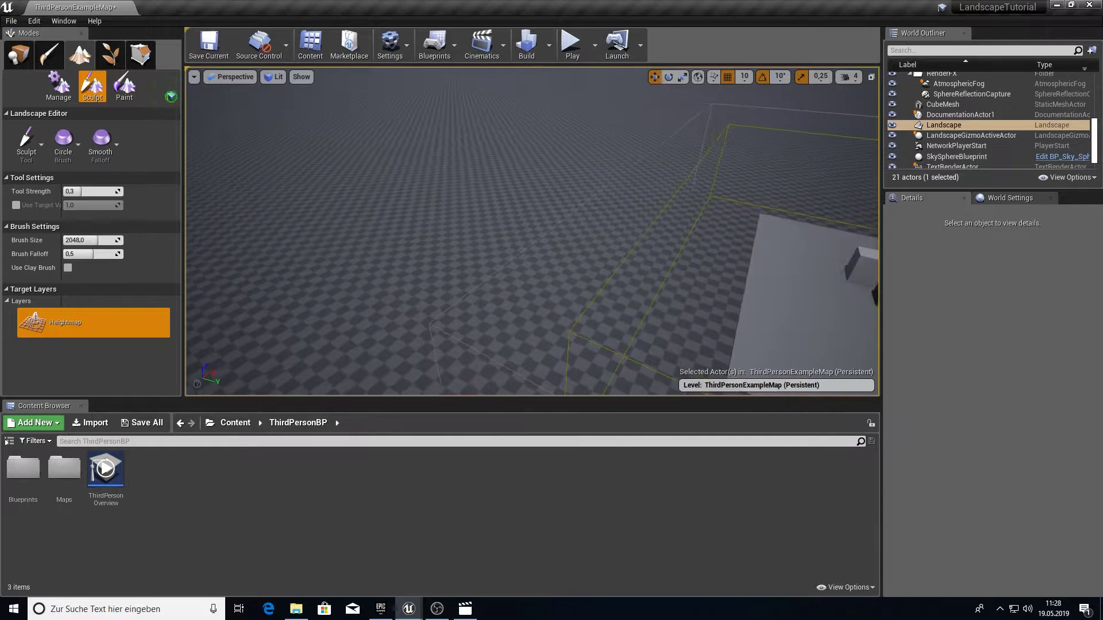
{"action": "right_click_drag", "start_coordinate": [591, 253], "coordinate": [608, 253]}
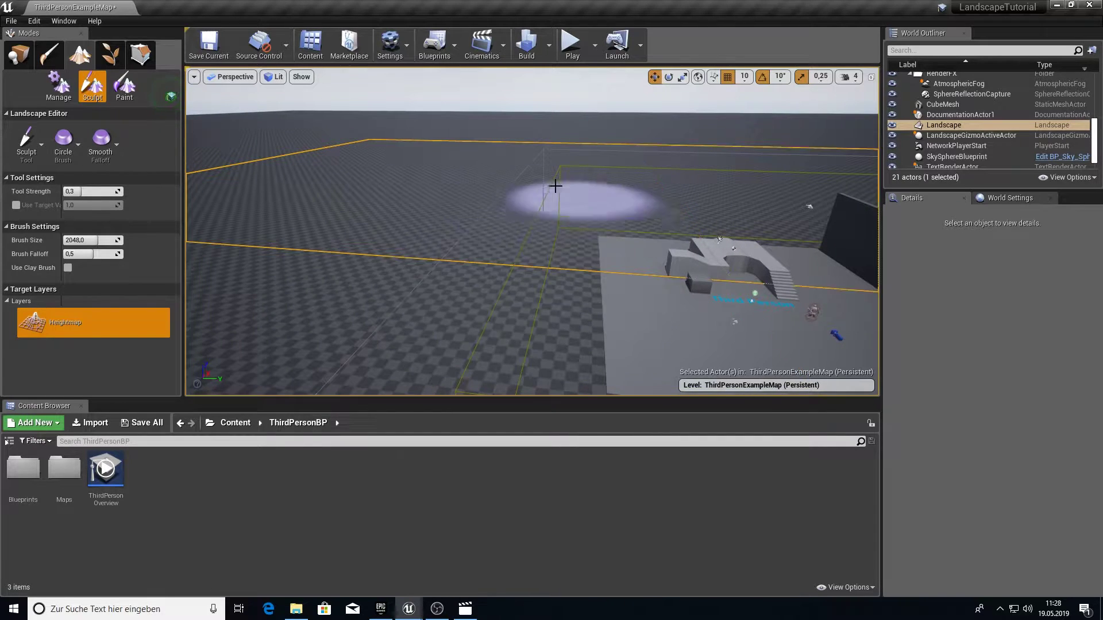
{"action": "right_click_drag", "start_coordinate": [621, 242], "coordinate": [557, 253]}
{"action": "key", "text": "ctrl+z"}
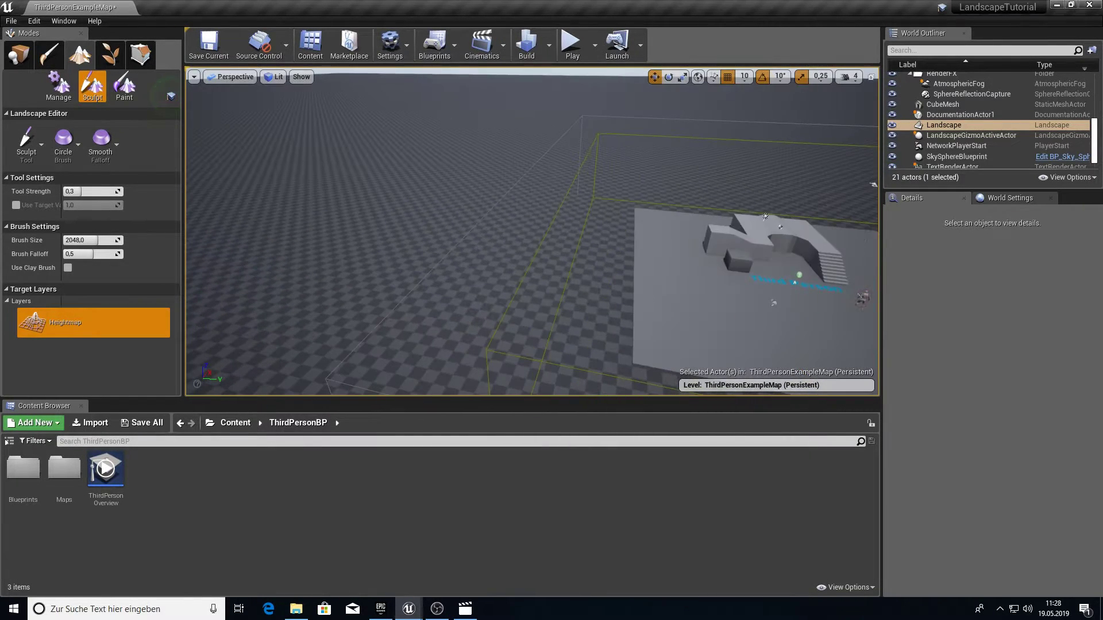
Return to placing actors, show the folder tree and create a folder named Landscape under Content.
{"action": "left_click", "coordinate": [18, 54]}
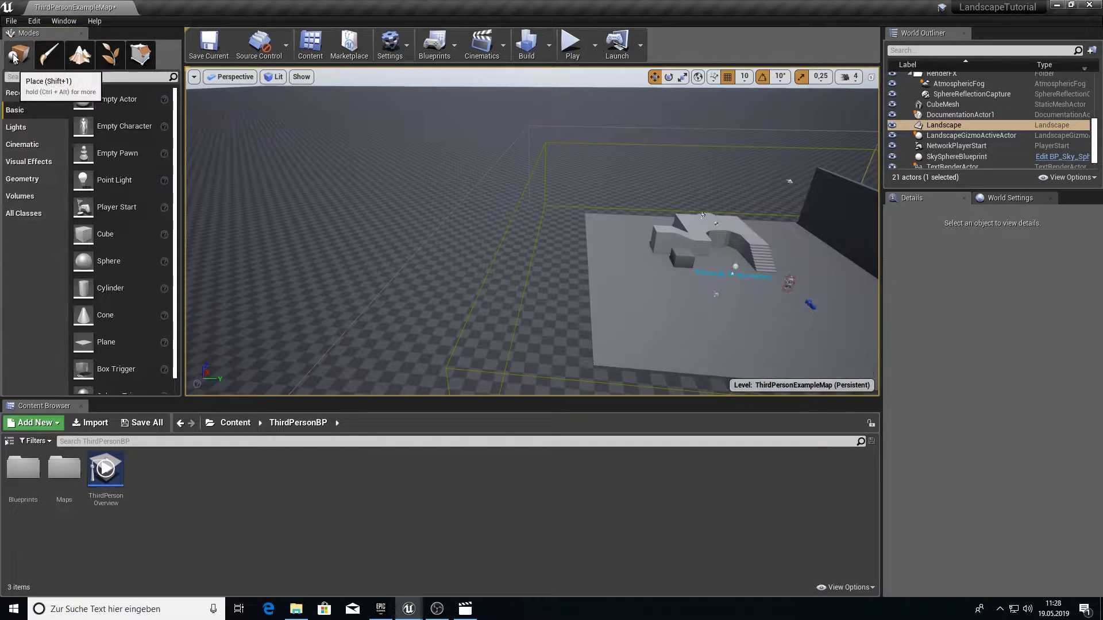
{"action": "left_click", "coordinate": [10, 441]}
{"action": "left_click", "coordinate": [36, 456]}
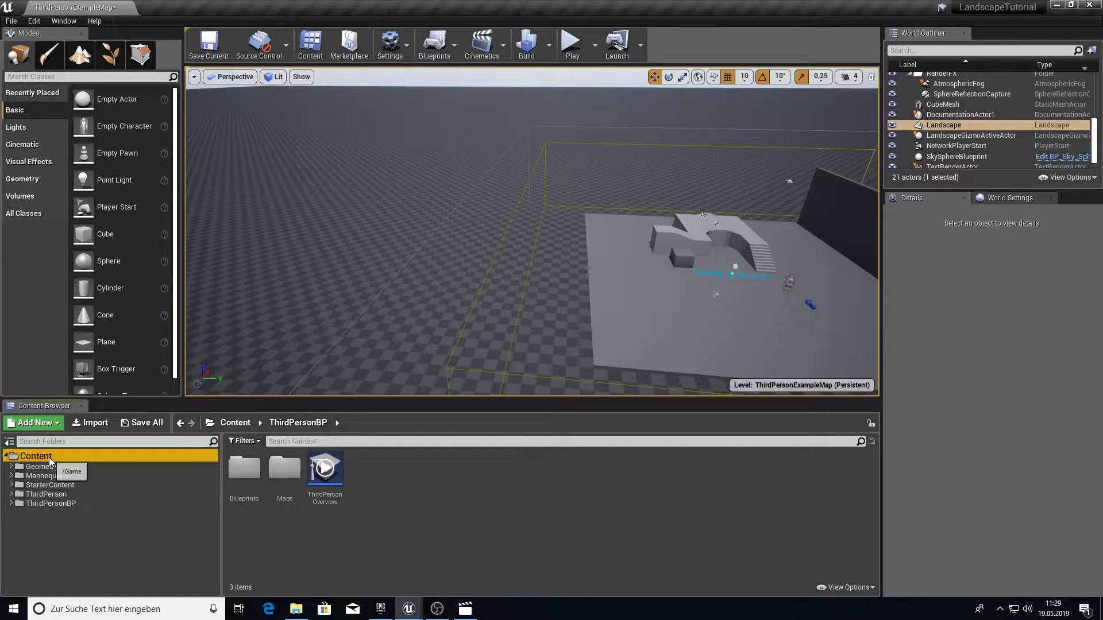
{"action": "right_click", "coordinate": [36, 456]}
{"action": "left_click", "coordinate": [121, 220]}
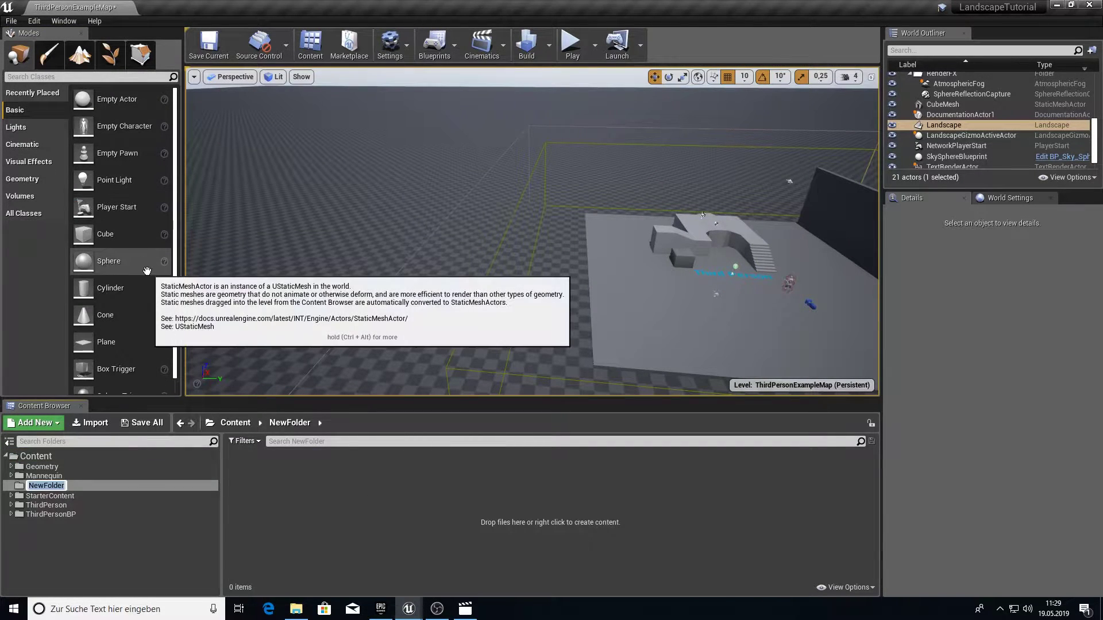
{"action": "type", "text": "Landscape"}
{"action": "key", "text": "Return"}
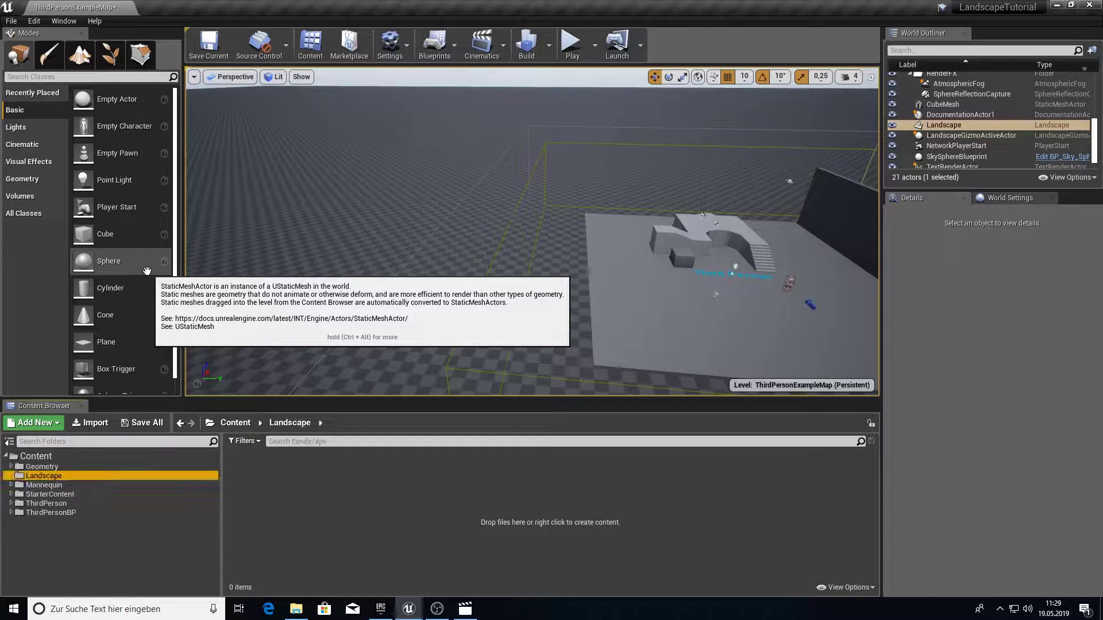
Create a material named LandscapeMaster in the Landscape folder.
{"action": "right_click", "coordinate": [364, 490]}
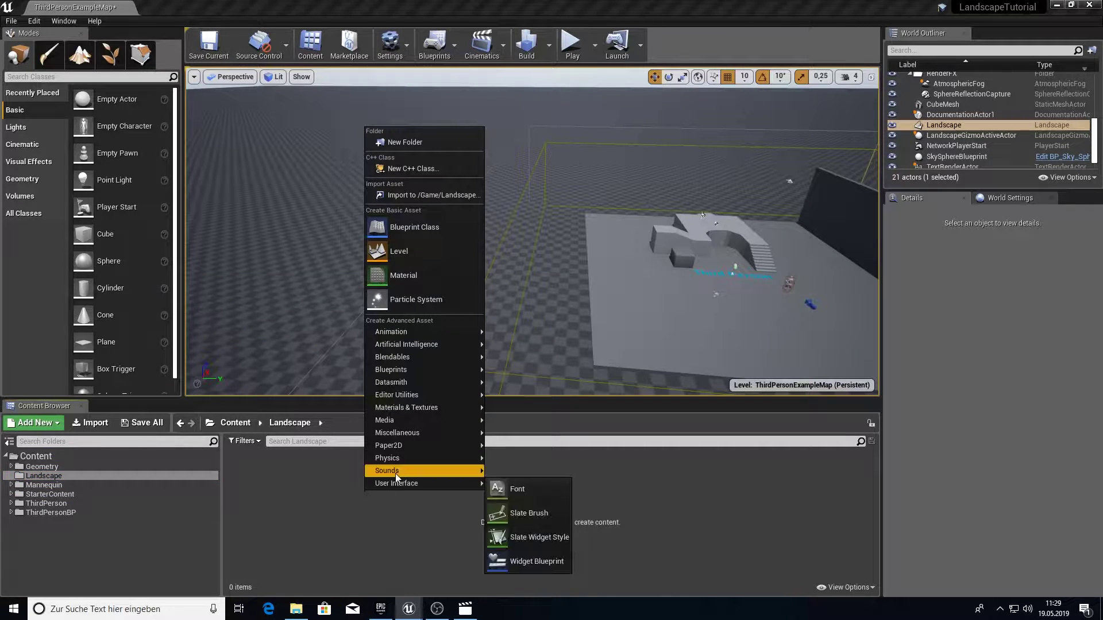
{"action": "mouse_move", "coordinate": [412, 398]}
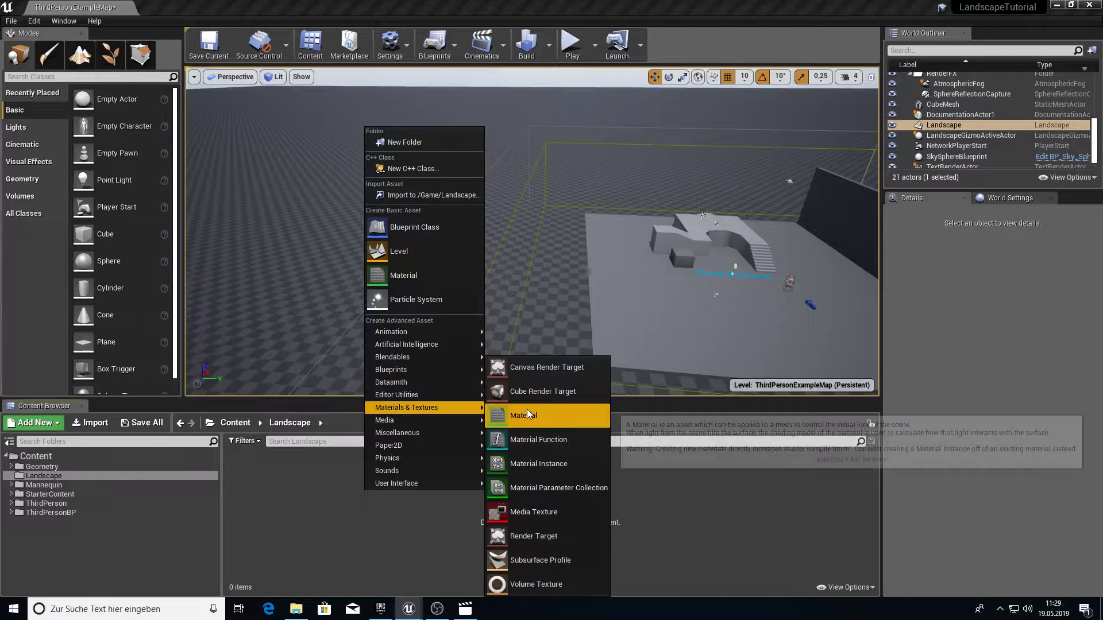
{"action": "left_click", "coordinate": [536, 419]}
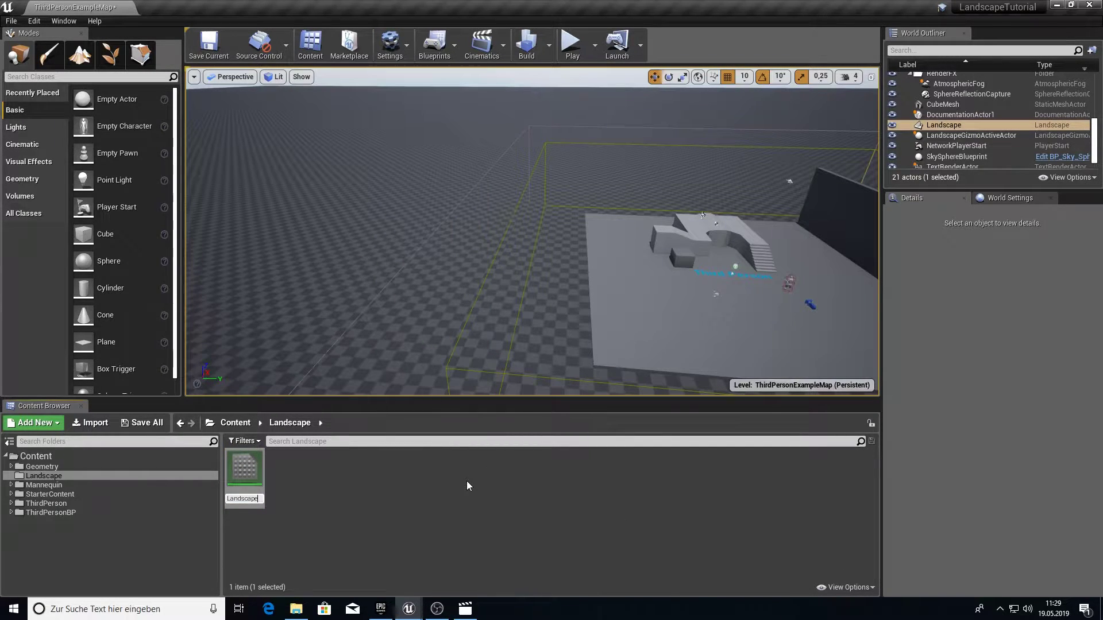
{"action": "type", "text": "LandscapeMaster"}
{"action": "key", "text": "Return"}
{"action": "left_click", "coordinate": [379, 522]}
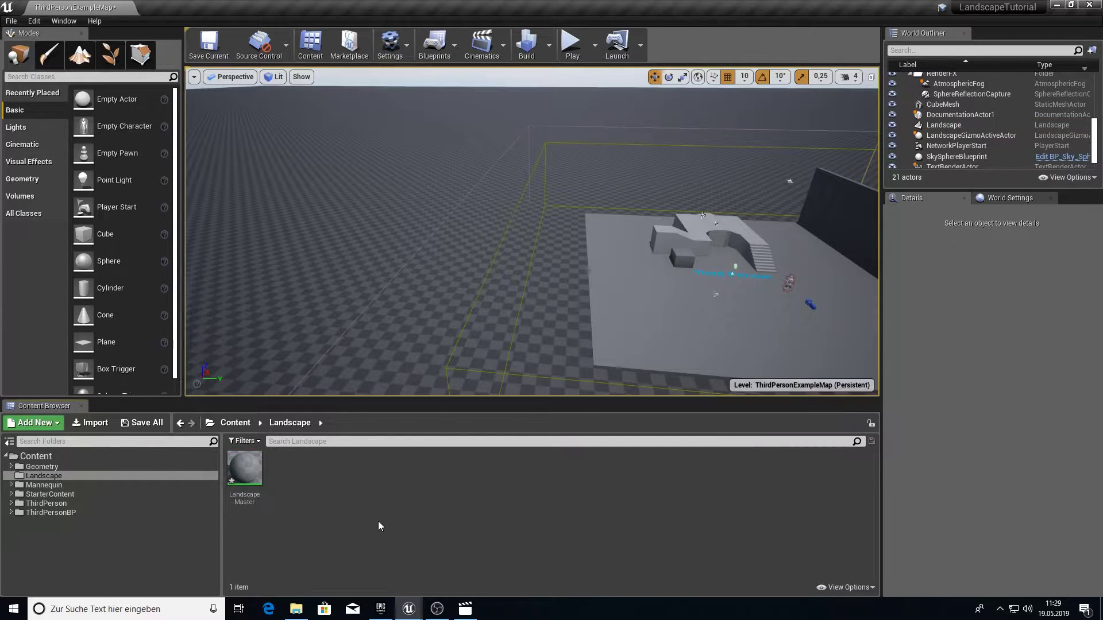
Open the LandscapeMaster material for editing, dock its editor into the main window and make room beside the result node.
{"action": "double_click", "coordinate": [260, 485]}
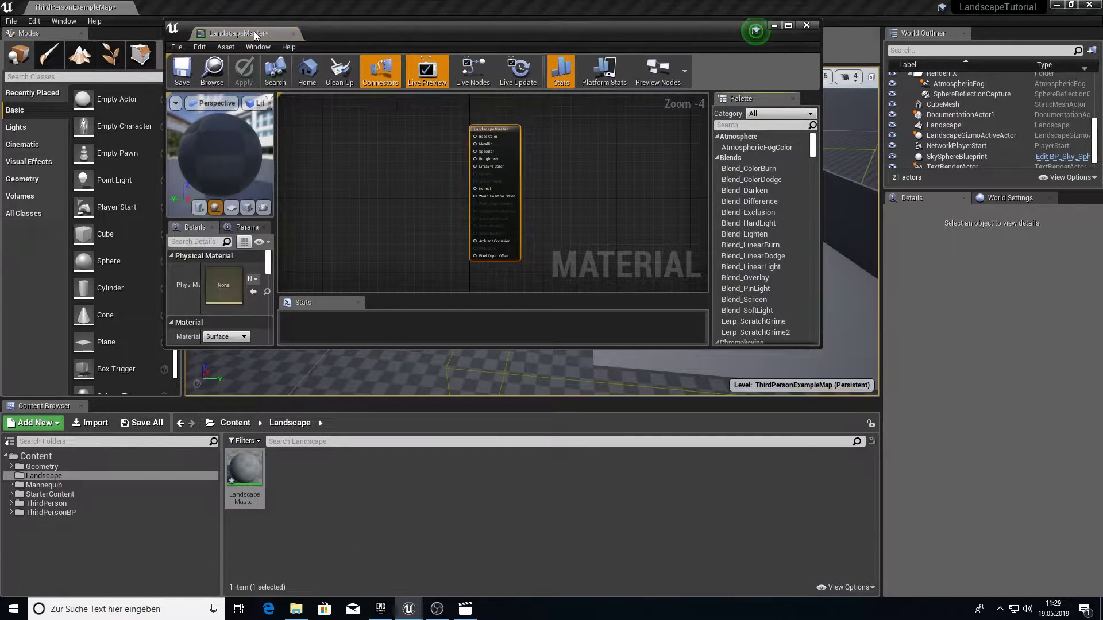
{"action": "left_click_drag", "start_coordinate": [253, 31], "coordinate": [277, 11]}
{"action": "right_click_drag", "start_coordinate": [212, 191], "coordinate": [531, 299]}
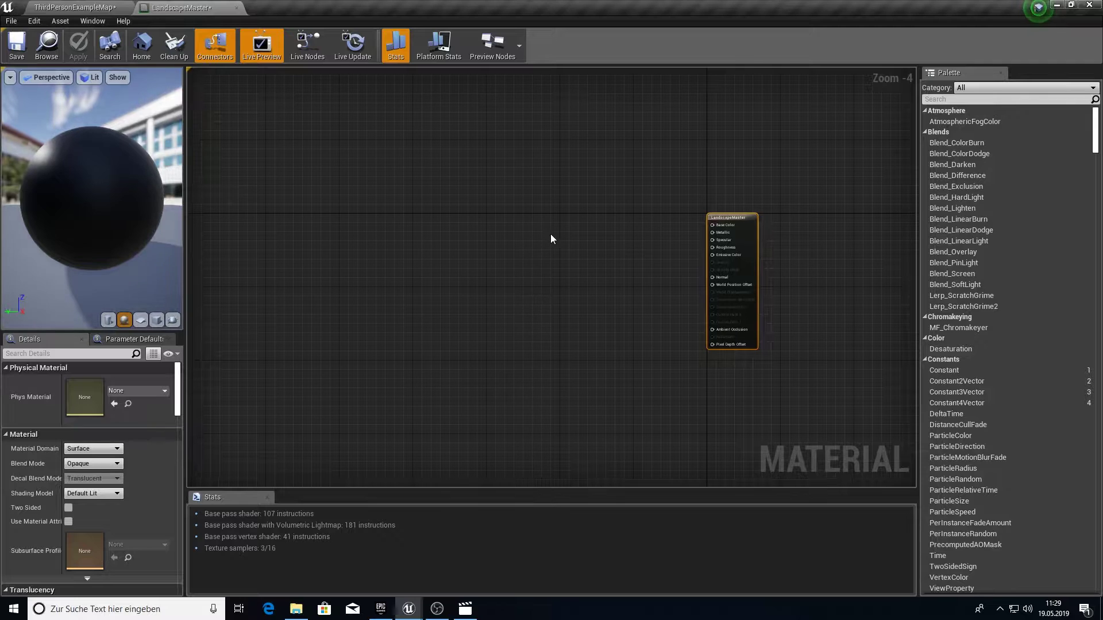
Add a LandscapeLayerBlend node to the material graph beside the LandscapeMaster result node.
{"action": "scroll", "coordinate": [550, 239], "scroll_direction": "up", "scroll_amount": 1}
{"action": "right_click", "coordinate": [604, 219]}
{"action": "type", "text": "lay"}
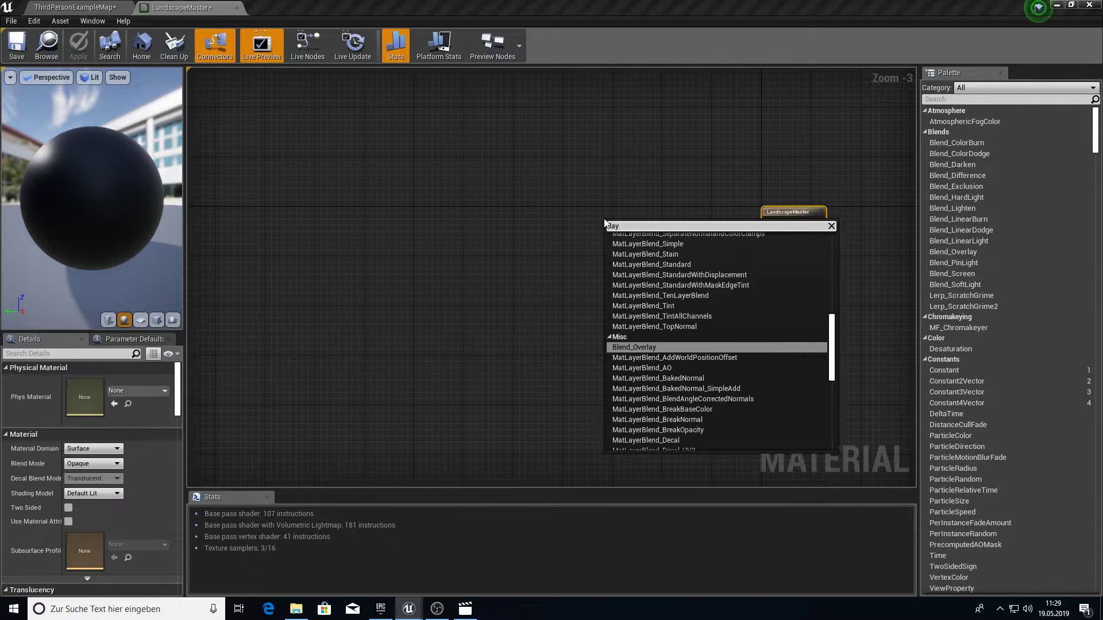
{"action": "type", "text": "er be"}
{"action": "type", "text": "l"}
{"action": "key", "text": "BackSpace"}
{"action": "key", "text": "BackSpace"}
{"action": "key", "text": "BackSpace"}
{"action": "key", "text": "BackSpace"}
{"action": "key", "text": "BackSpace"}
{"action": "key", "text": "BackSpace"}
{"action": "key", "text": "BackSpace"}
{"action": "key", "text": "BackSpace"}
{"action": "key", "text": "BackSpace"}
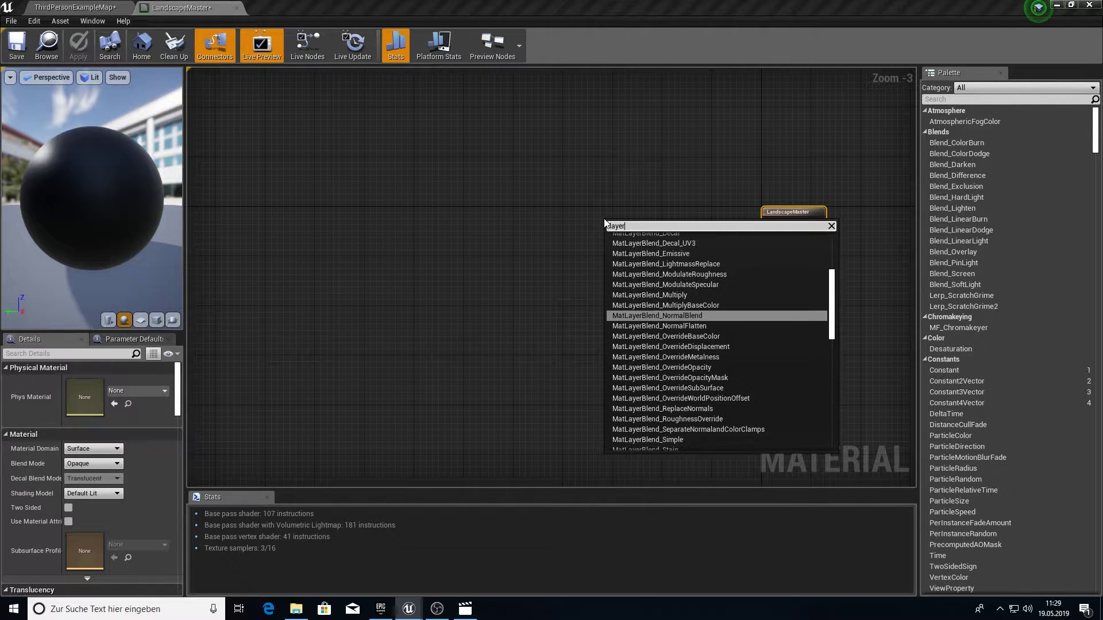
{"action": "type", "text": "landsc"}
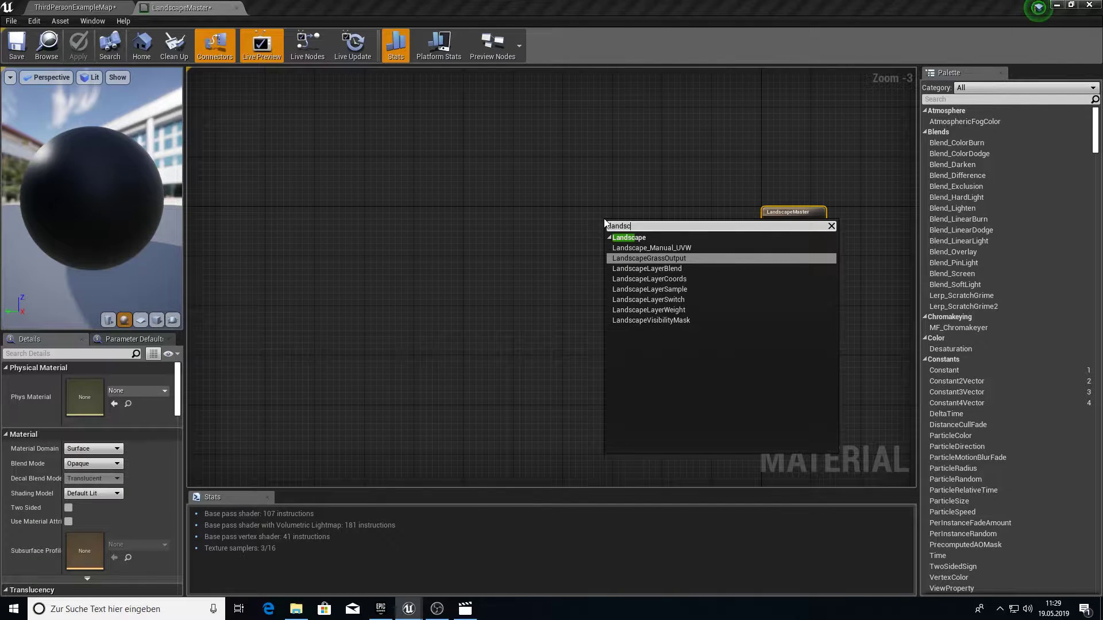
{"action": "key", "text": "Down"}
{"action": "key", "text": "Return"}
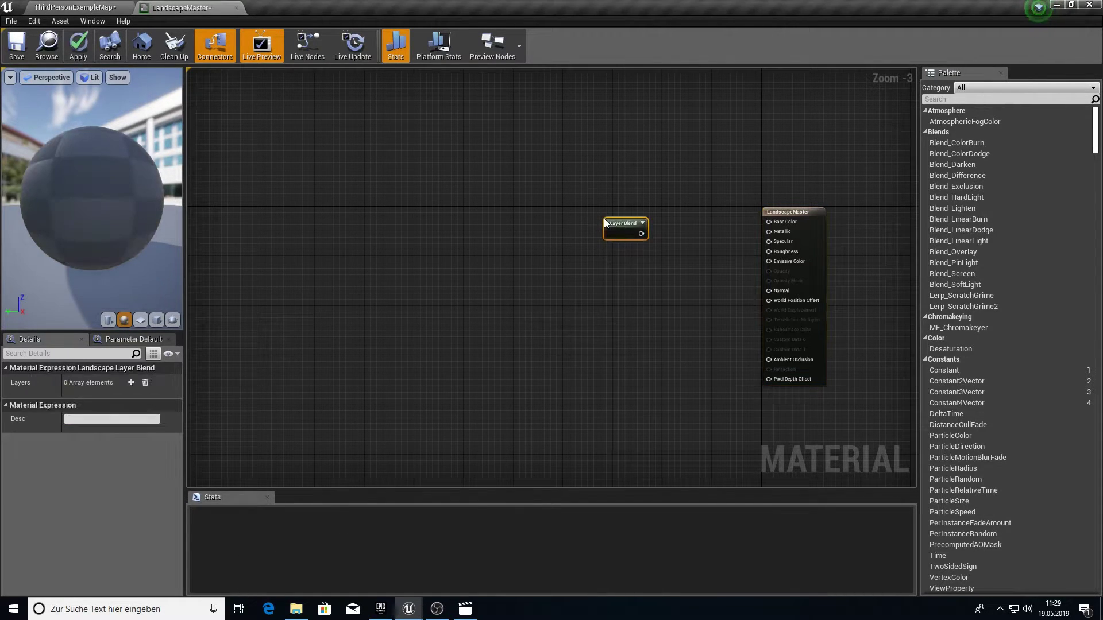
Move the Layer Blend node farther from the result node and add a layer named GrassColor with blend type LB Height Blend.
{"action": "left_click_drag", "start_coordinate": [607, 225], "coordinate": [605, 183]}
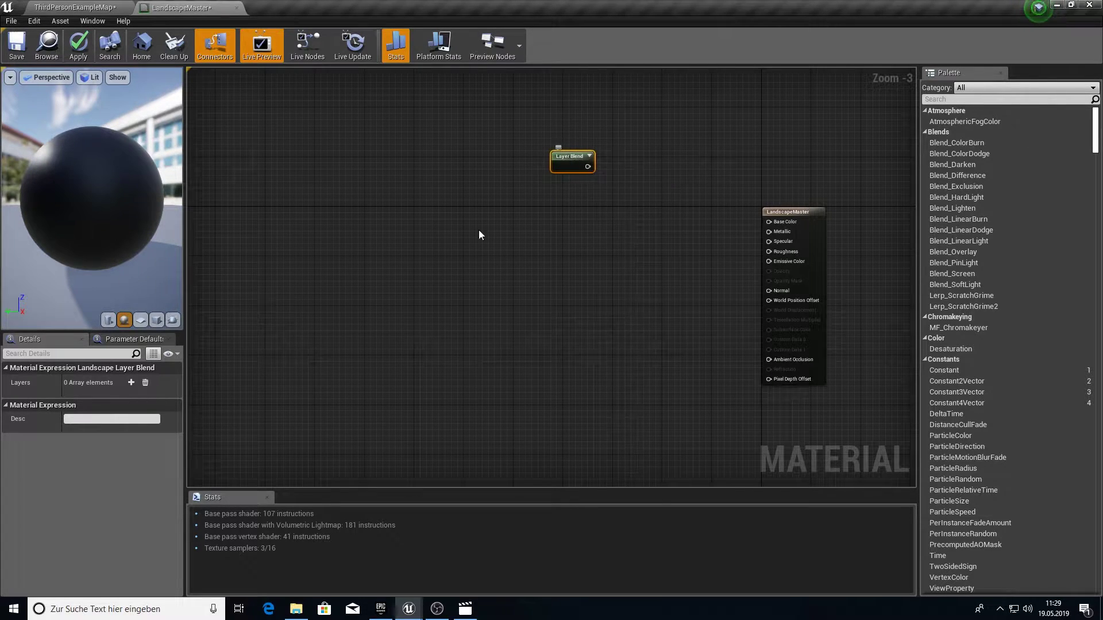
{"action": "left_click", "coordinate": [131, 383]}
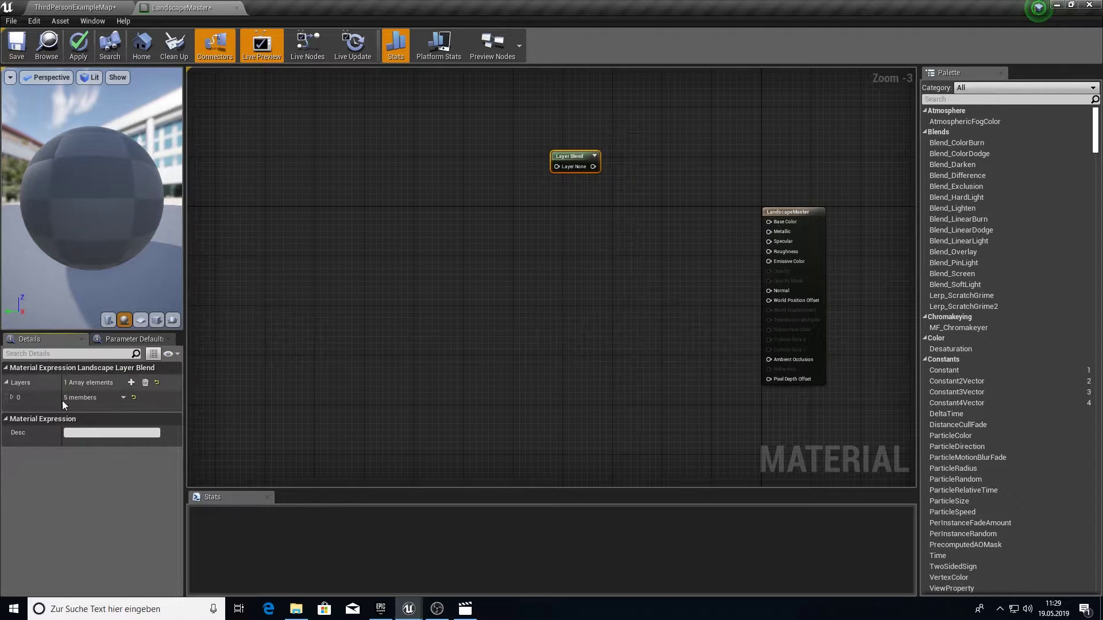
{"action": "left_click", "coordinate": [15, 398]}
{"action": "left_click", "coordinate": [106, 412]}
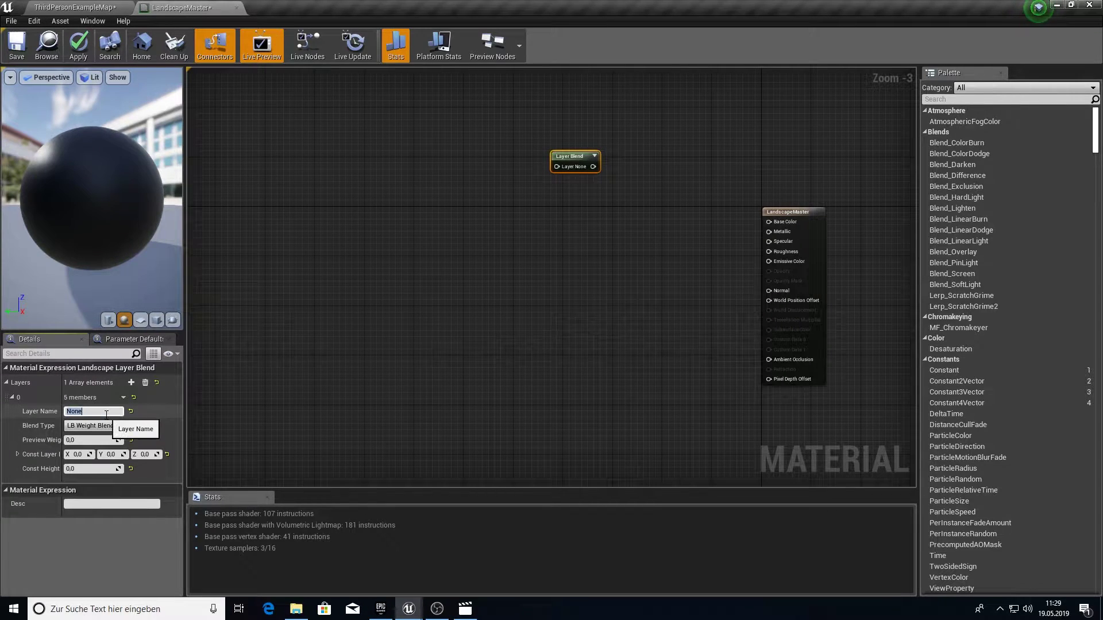
{"action": "type", "text": "Gras"}
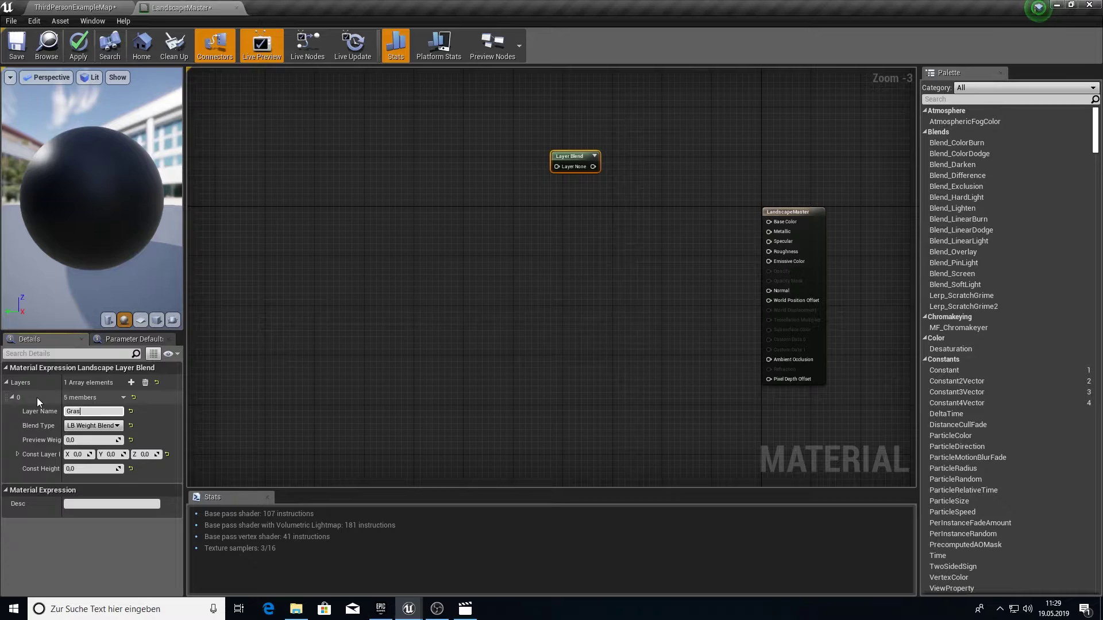
{"action": "type", "text": "sColor"}
{"action": "key", "text": "Return"}
{"action": "left_click", "coordinate": [92, 425]}
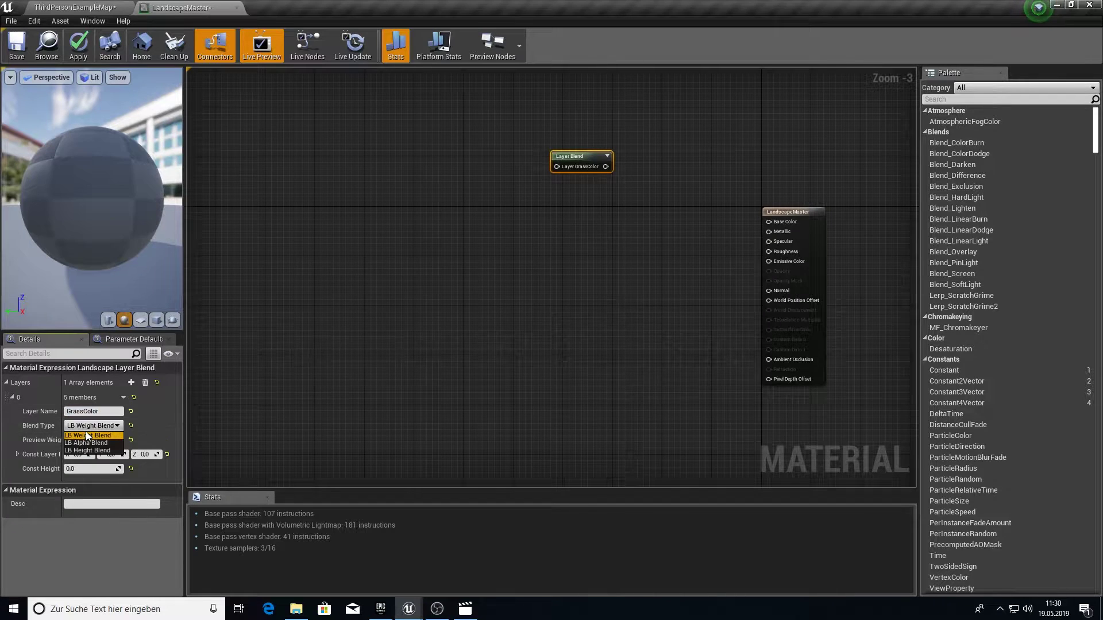
{"action": "left_click", "coordinate": [91, 449]}
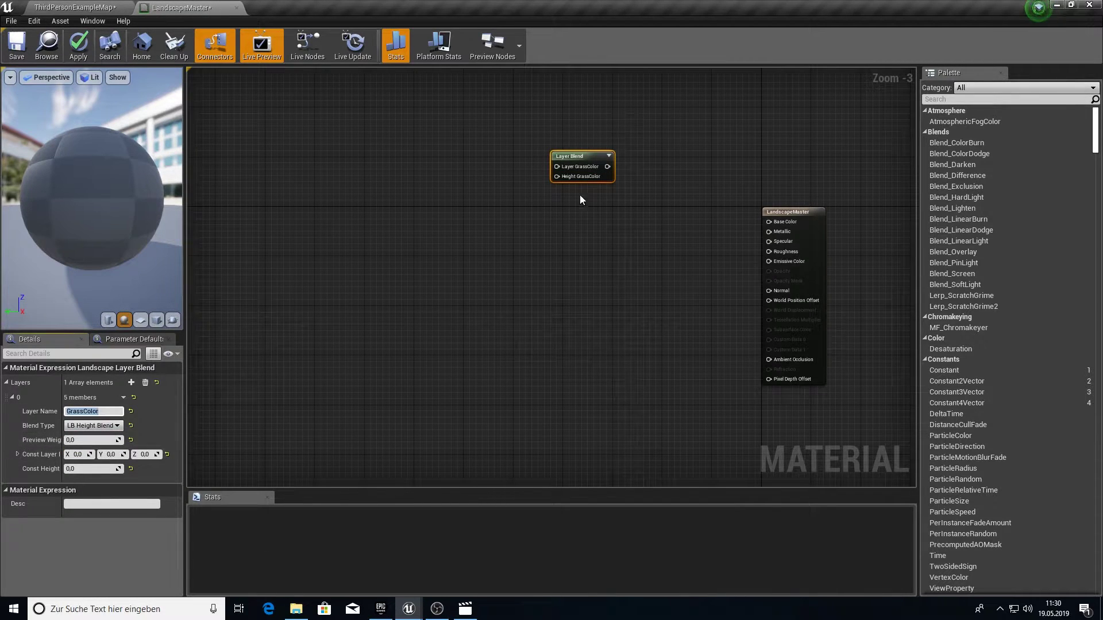
Connect the Layer Blend node to Base Color, and a duplicate of it placed below to Normal.
{"action": "left_click_drag", "start_coordinate": [607, 166], "coordinate": [619, 180]}
{"action": "left_click_drag", "start_coordinate": [781, 217], "coordinate": [783, 223]}
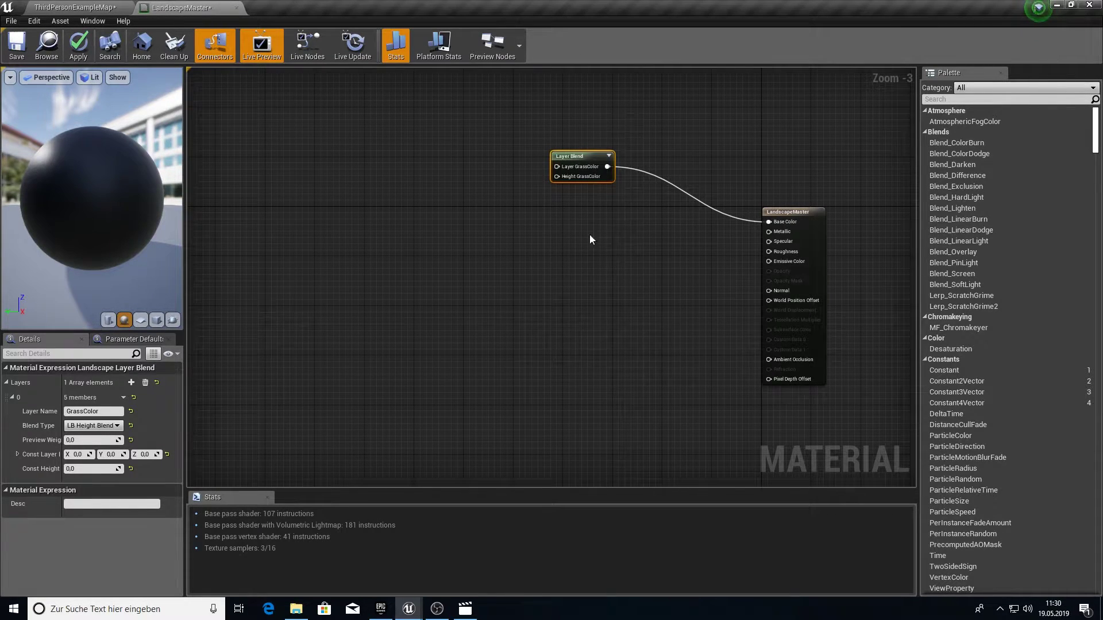
{"action": "key", "text": "ctrl+w"}
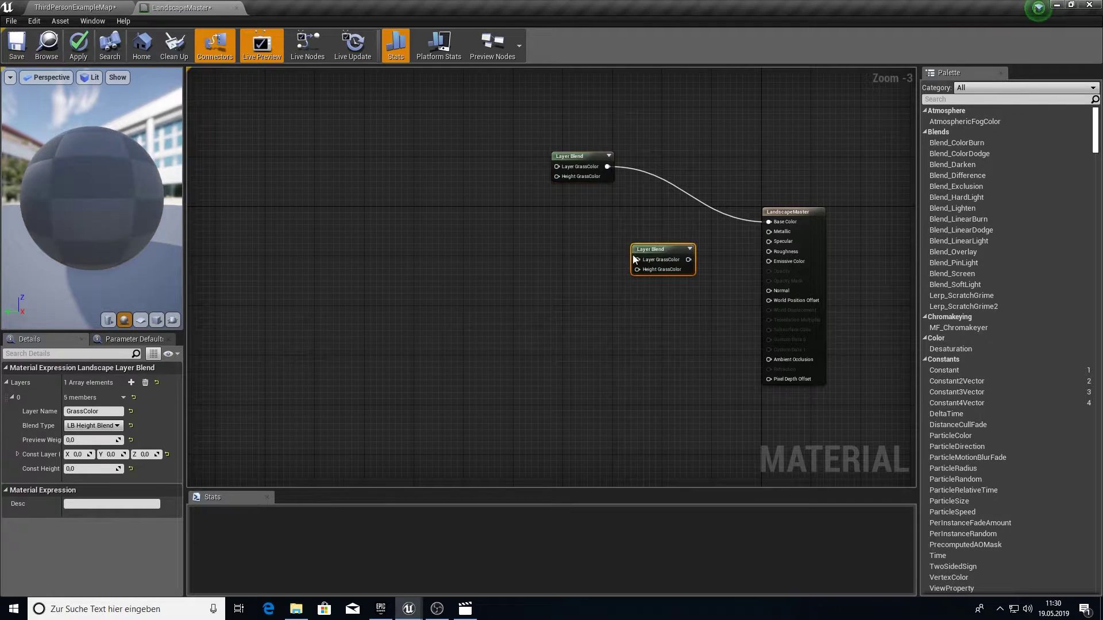
{"action": "left_click_drag", "start_coordinate": [633, 254], "coordinate": [700, 285]}
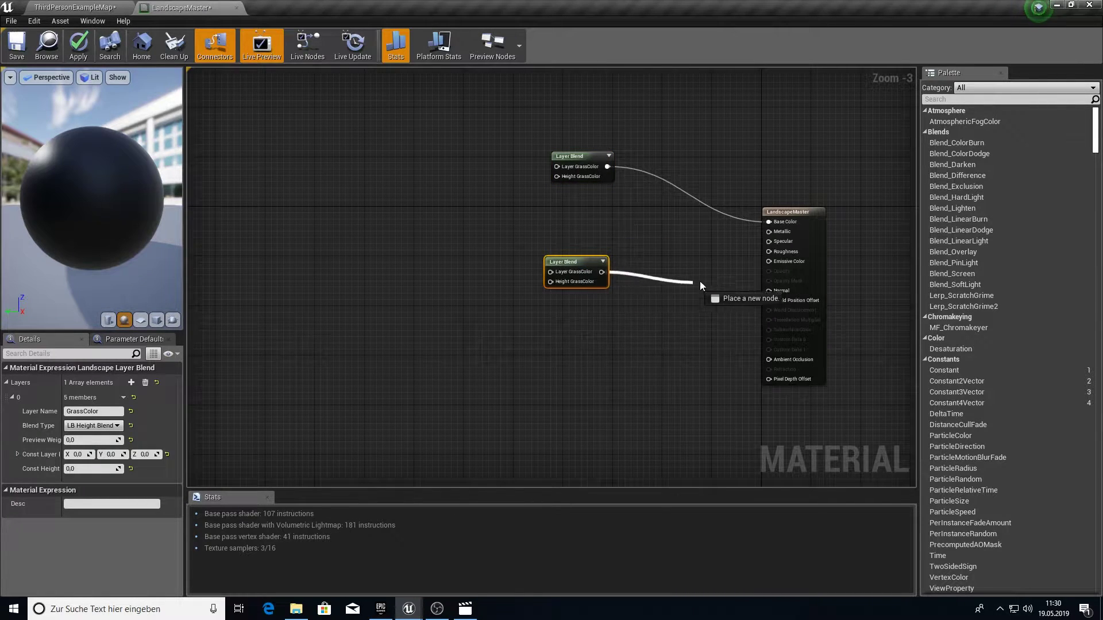
{"action": "left_click_drag", "start_coordinate": [773, 294], "coordinate": [771, 291]}
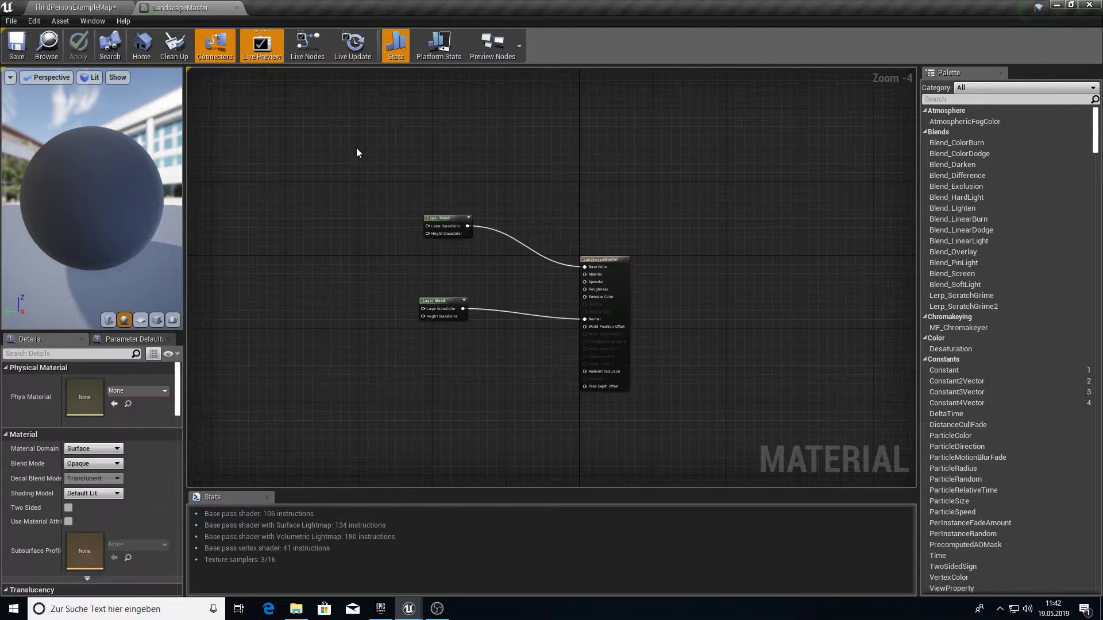
Open the M_Ground_Grass material from the StarterContent Materials folder.
{"action": "left_click", "coordinate": [83, 7]}
{"action": "double_click", "coordinate": [50, 494]}
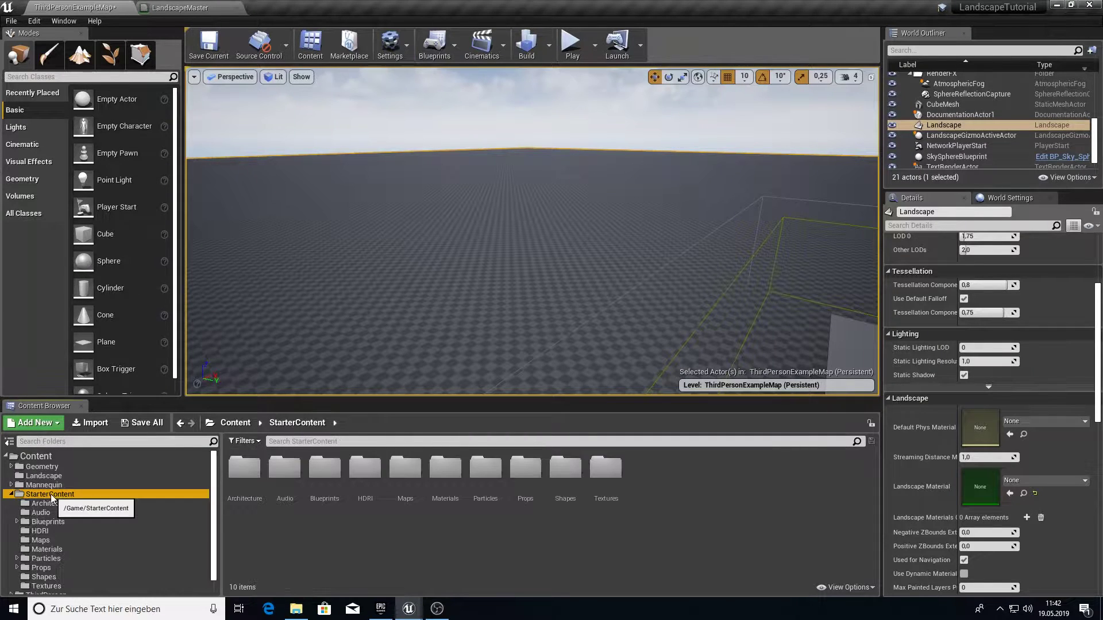
{"action": "left_click", "coordinate": [92, 549]}
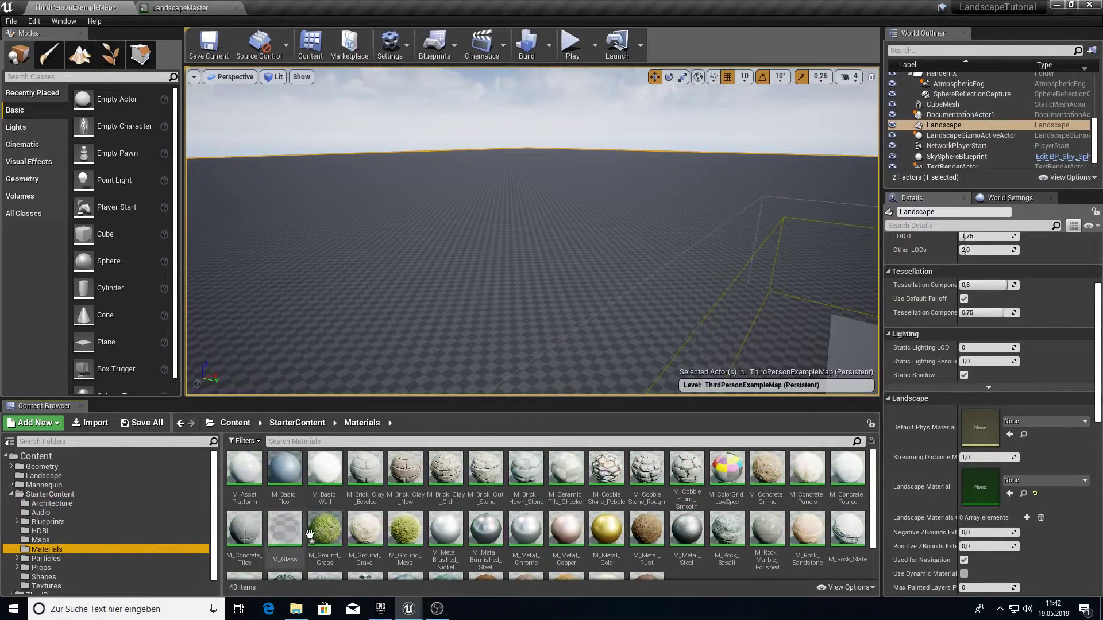
{"action": "double_click", "coordinate": [336, 527]}
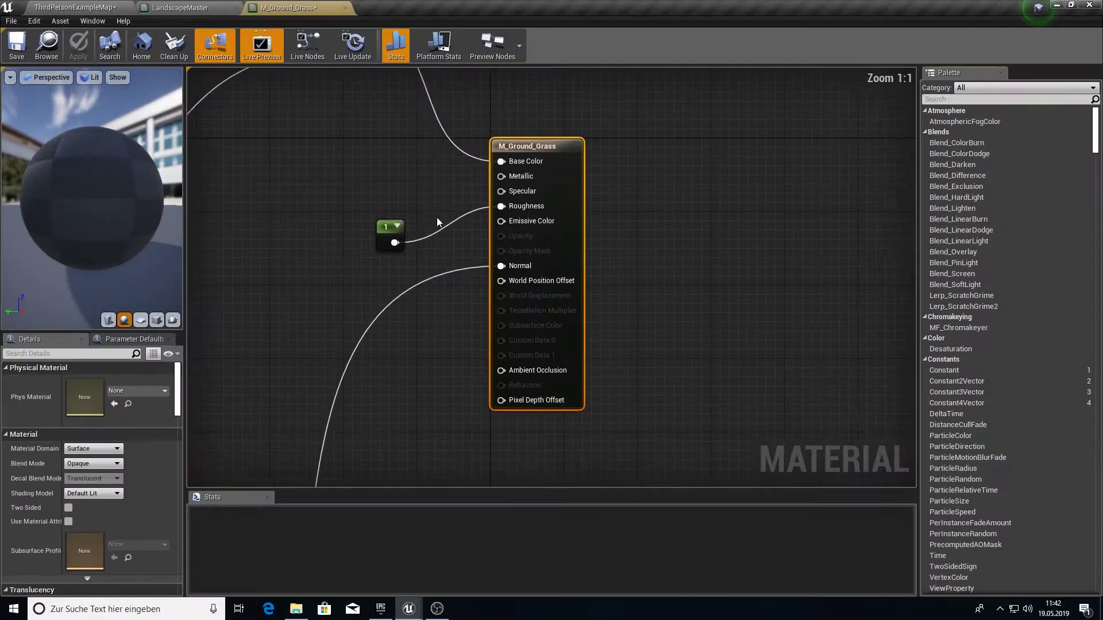
Copy the Texture Sample node from M_Ground_Grass's BaseColorTextureSamples group into the LandscapeMaster graph.
{"action": "scroll", "coordinate": [662, 272], "scroll_direction": "down", "scroll_amount": 8}
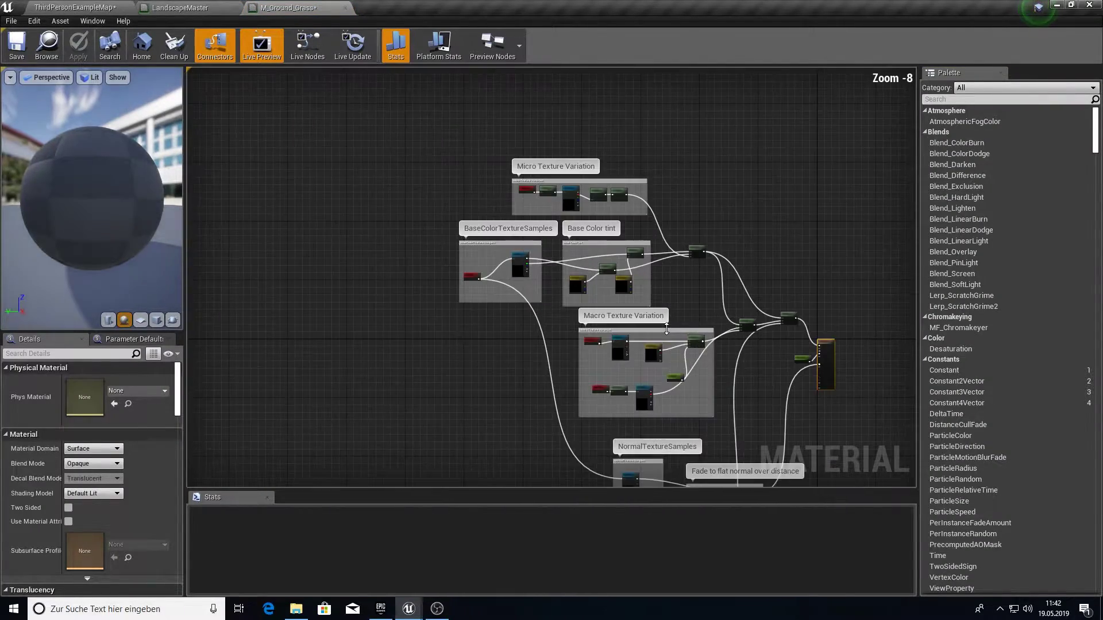
{"action": "right_click_drag", "start_coordinate": [630, 292], "coordinate": [603, 213]}
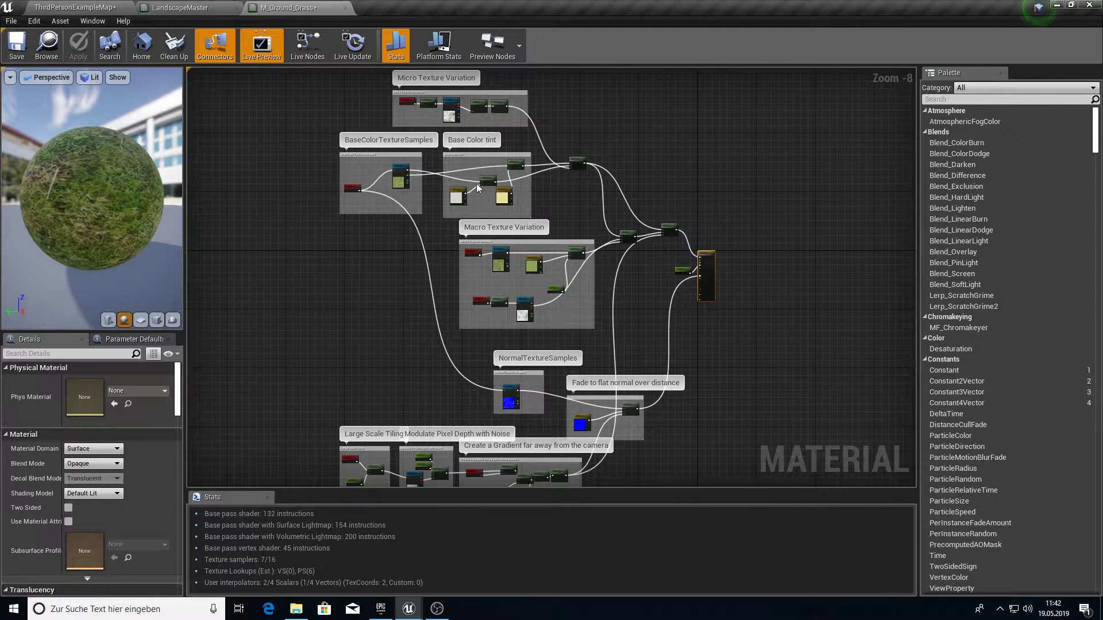
{"action": "scroll", "coordinate": [340, 207], "scroll_direction": "up", "scroll_amount": 4}
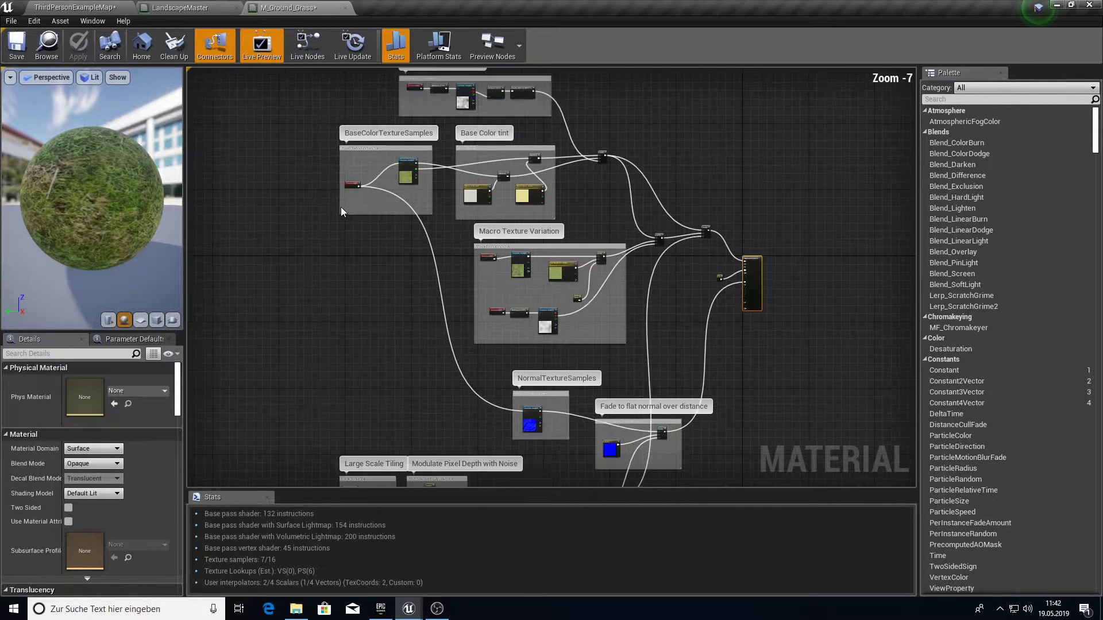
{"action": "right_click_drag", "start_coordinate": [393, 165], "coordinate": [382, 200]}
{"action": "left_click_drag", "start_coordinate": [495, 281], "coordinate": [491, 285]}
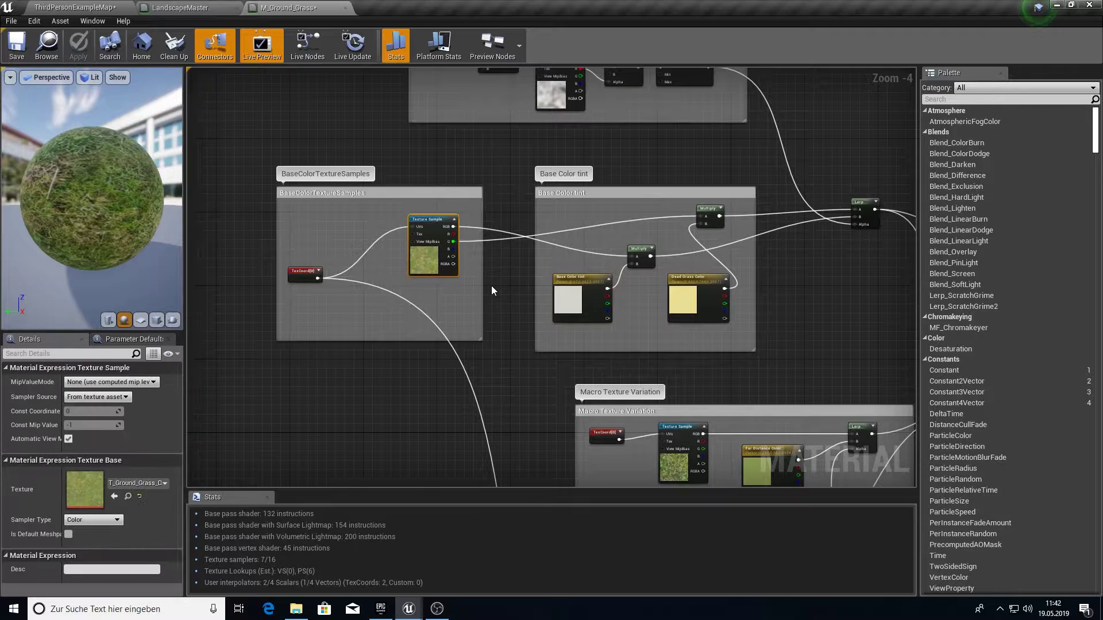
{"action": "left_click", "coordinate": [190, 7]}
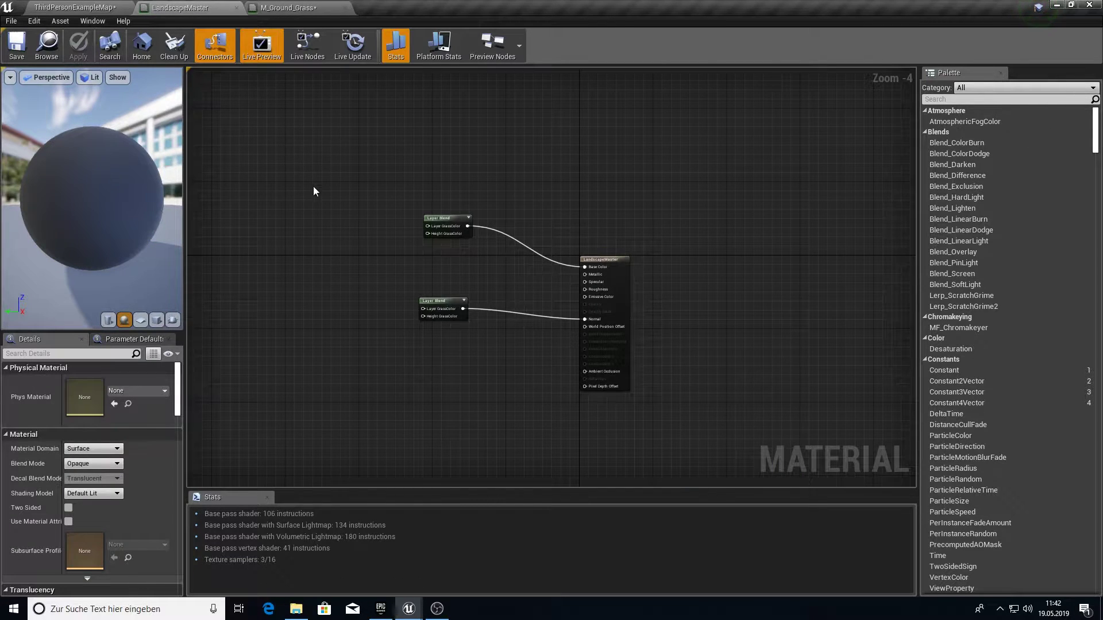
{"action": "right_click_drag", "start_coordinate": [312, 186], "coordinate": [514, 211]}
{"action": "key", "text": "ctrl+v"}
Connect the grass color texture's RGB to Layer GrassColor and its A to Height GrassColor on the Base Color blend node.
{"action": "scroll", "coordinate": [502, 253], "scroll_direction": "up", "scroll_amount": 3}
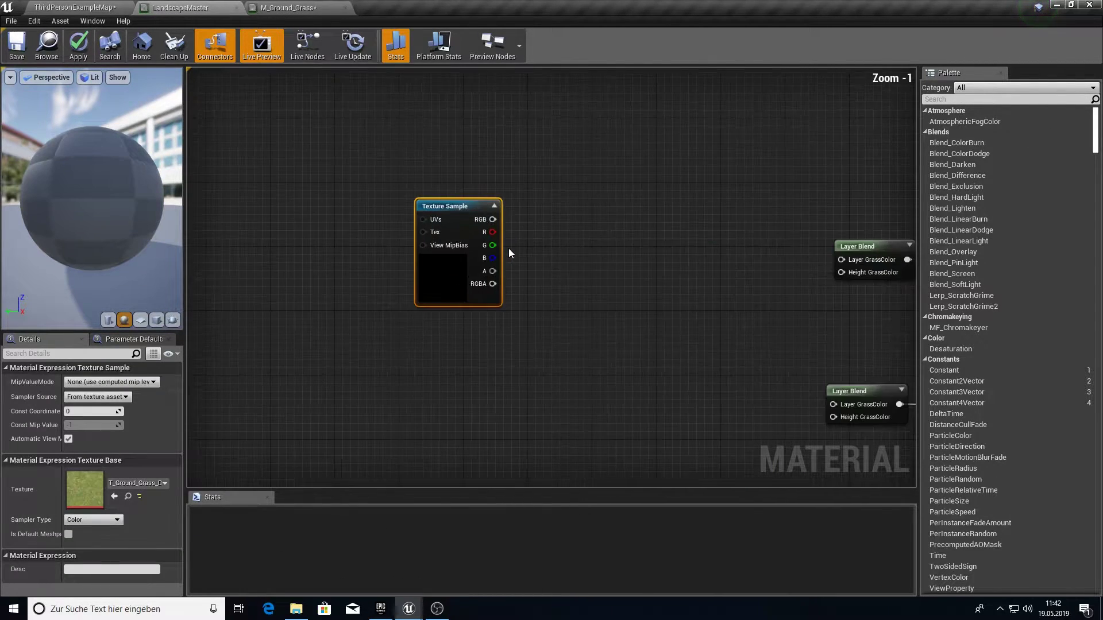
{"action": "left_click_drag", "start_coordinate": [491, 223], "coordinate": [799, 260]}
{"action": "left_click_drag", "start_coordinate": [416, 224], "coordinate": [288, 240]}
{"action": "left_click_drag", "start_coordinate": [322, 287], "coordinate": [822, 273]}
{"action": "right_click_drag", "start_coordinate": [386, 338], "coordinate": [646, 325]}
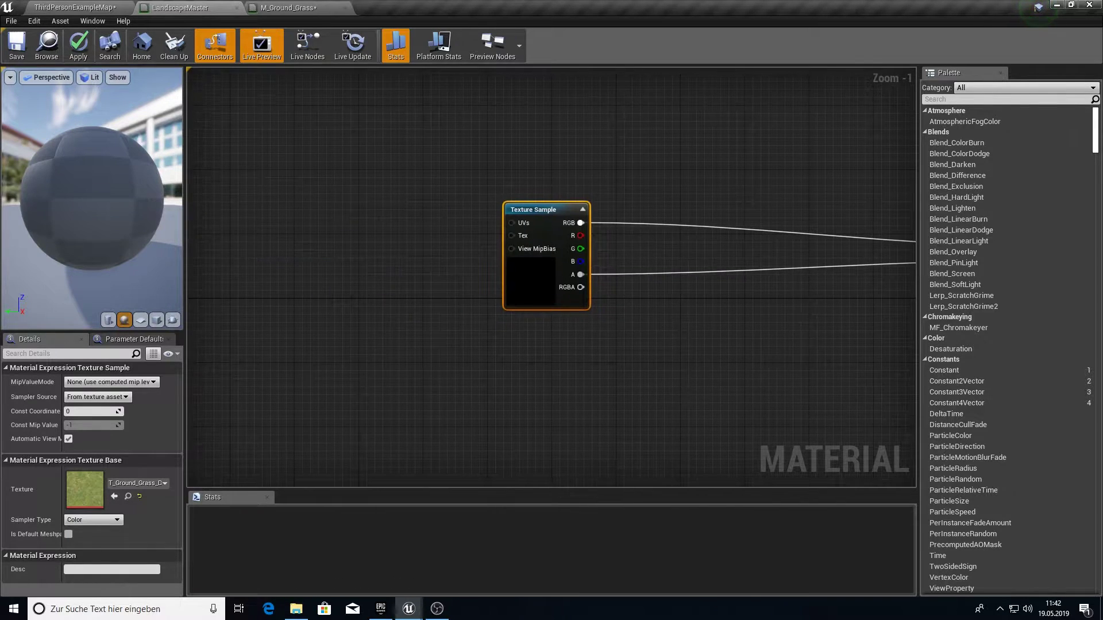
{"action": "right_click_drag", "start_coordinate": [454, 309], "coordinate": [300, 229]}
{"action": "right_click_drag", "start_coordinate": [615, 257], "coordinate": [374, 232]}
Copy the Texture Sample node from M_Ground_Grass's NormalTextureSamples group into the LandscapeMaster graph.
{"action": "left_click", "coordinate": [273, 6]}
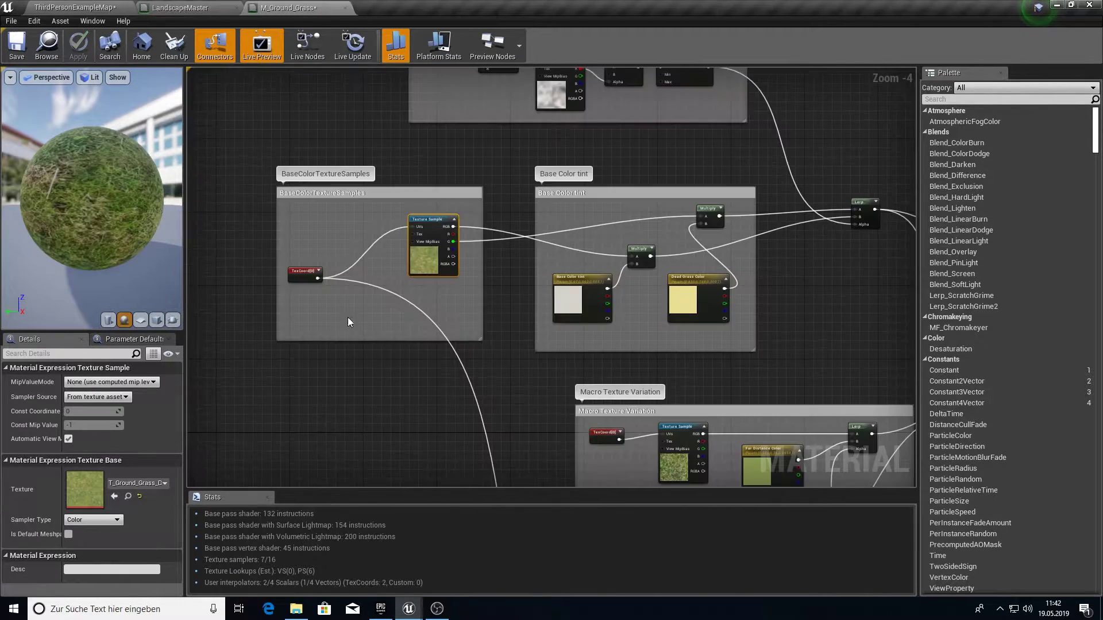
{"action": "right_click_drag", "start_coordinate": [482, 446], "coordinate": [400, 268]}
{"action": "right_click_drag", "start_coordinate": [482, 424], "coordinate": [406, 147]}
{"action": "right_click_drag", "start_coordinate": [559, 316], "coordinate": [489, 235]}
{"action": "left_click", "coordinate": [485, 286]}
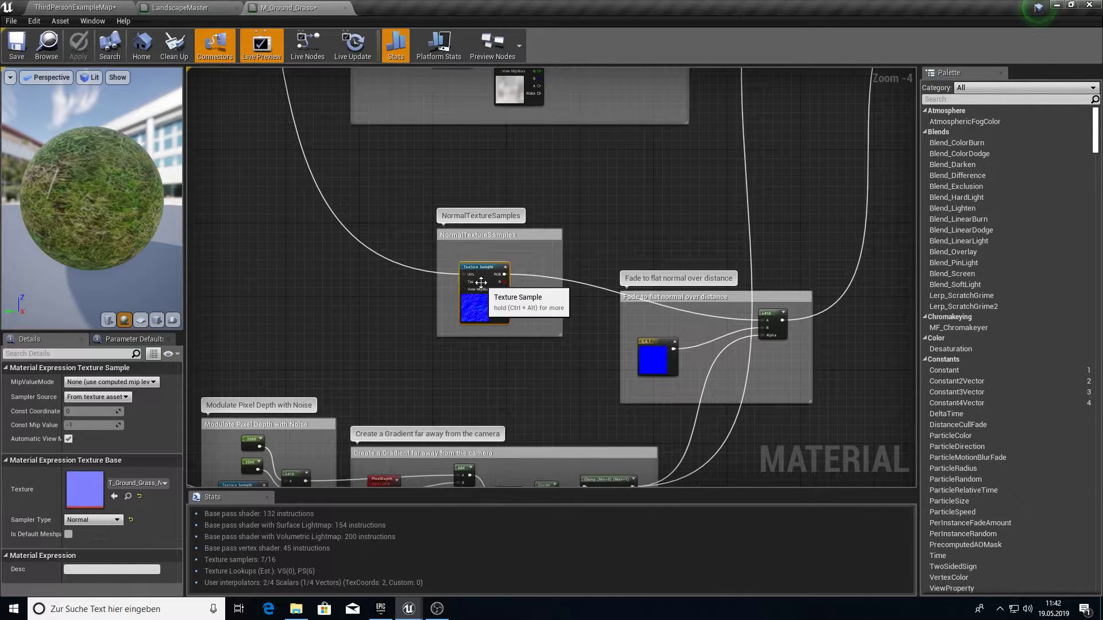
{"action": "left_click", "coordinate": [209, 6]}
{"action": "key", "text": "ctrl+v"}
Place the normal texture below the color texture and connect its RGB and A to the Normal blend's Layer and Height GrassColor inputs.
{"action": "right_click_drag", "start_coordinate": [321, 273], "coordinate": [413, 273]}
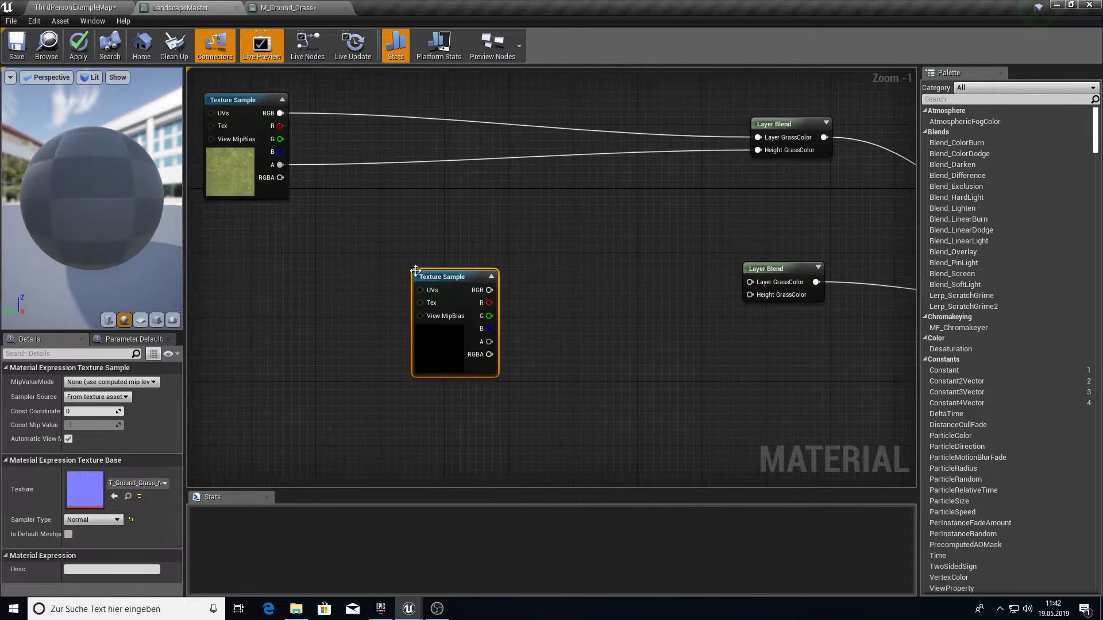
{"action": "left_click_drag", "start_coordinate": [457, 280], "coordinate": [288, 274]}
{"action": "left_click_drag", "start_coordinate": [288, 325], "coordinate": [757, 296]}
{"action": "scroll", "coordinate": [746, 298], "scroll_direction": "down", "scroll_amount": 2}
{"action": "left_click", "coordinate": [629, 254]}
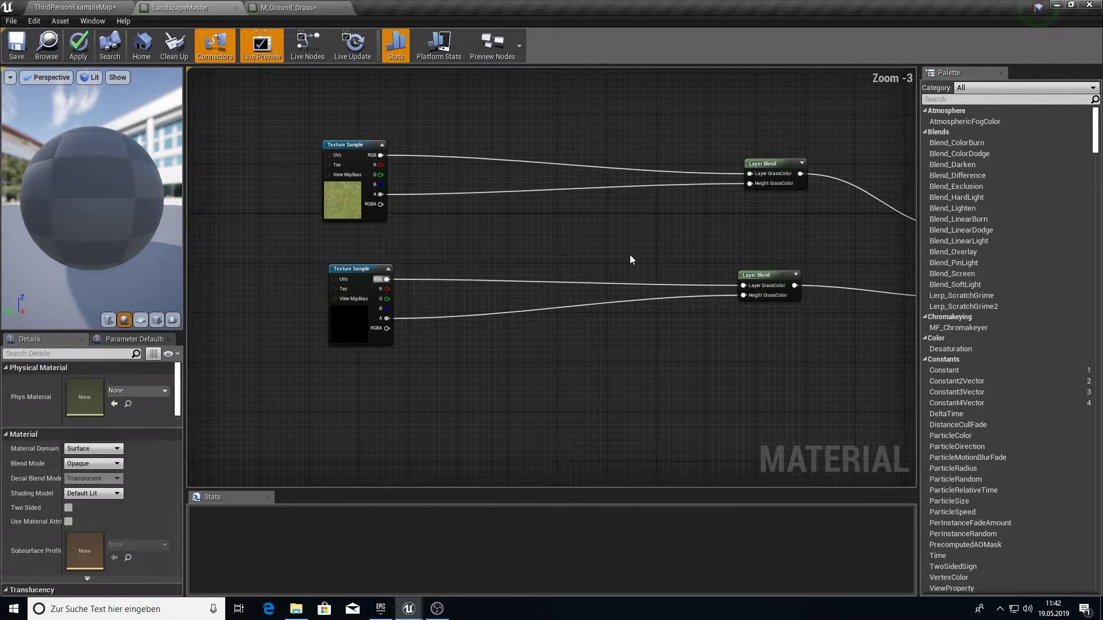
Add a copy of the Base Color blend node between the two Layer Blend nodes and connect it to Roughness.
{"action": "right_click_drag", "start_coordinate": [610, 231], "coordinate": [482, 229]}
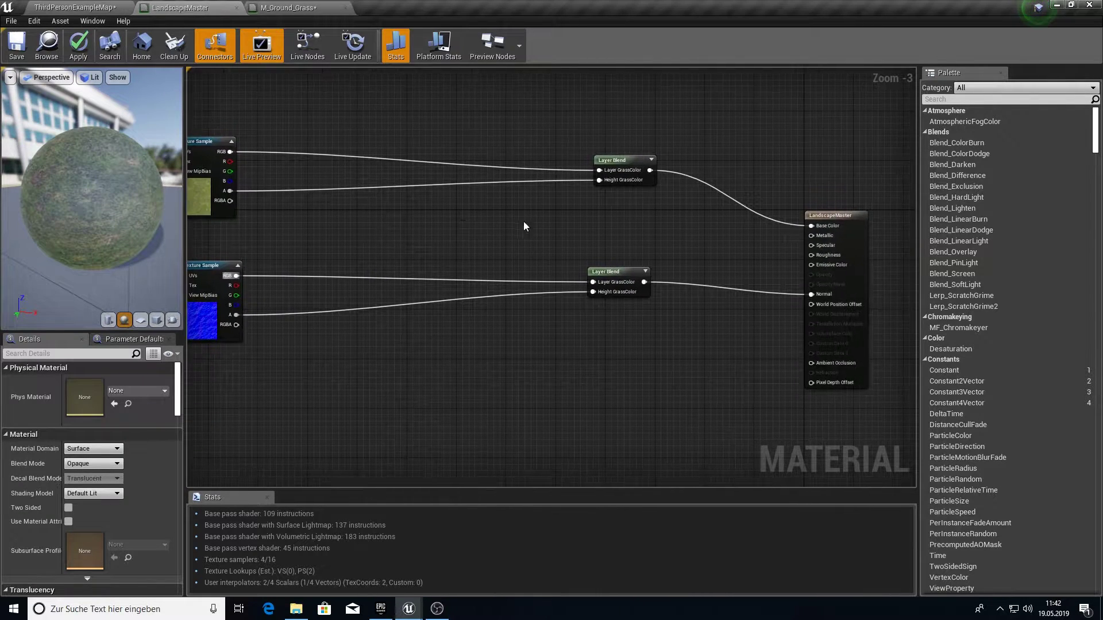
{"action": "left_click", "coordinate": [616, 163]}
{"action": "key", "text": "ctrl+v"}
{"action": "left_click_drag", "start_coordinate": [675, 178], "coordinate": [812, 255]}
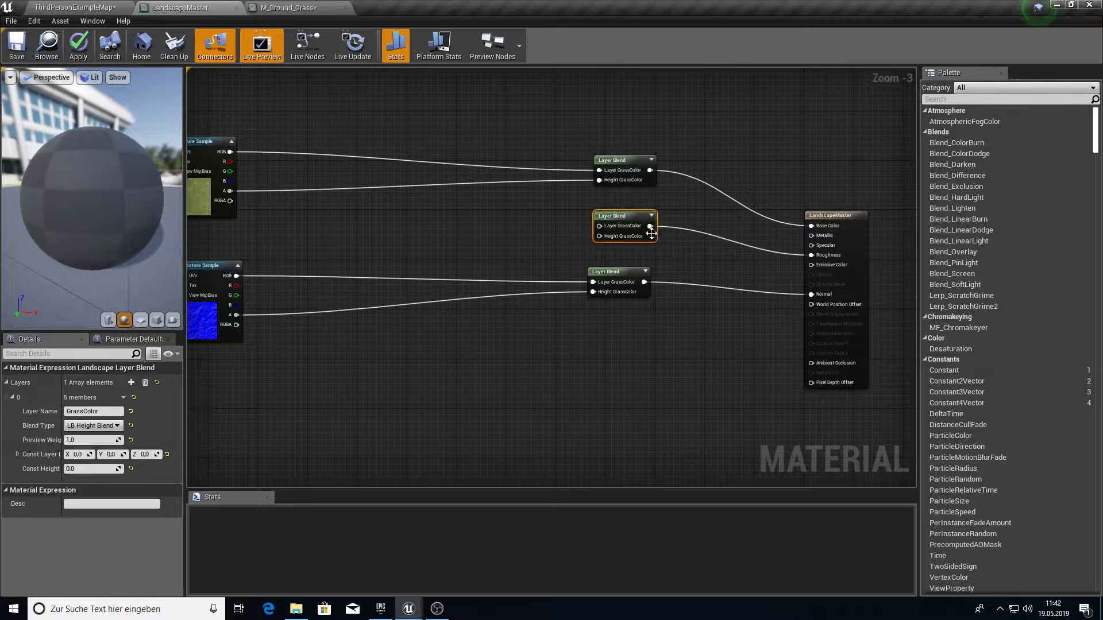
Feed the Roughness blend's Layer GrassColor input with a new Constant node set to 1.
{"action": "left_click_drag", "start_coordinate": [619, 225], "coordinate": [499, 236]}
{"action": "type", "text": "const"}
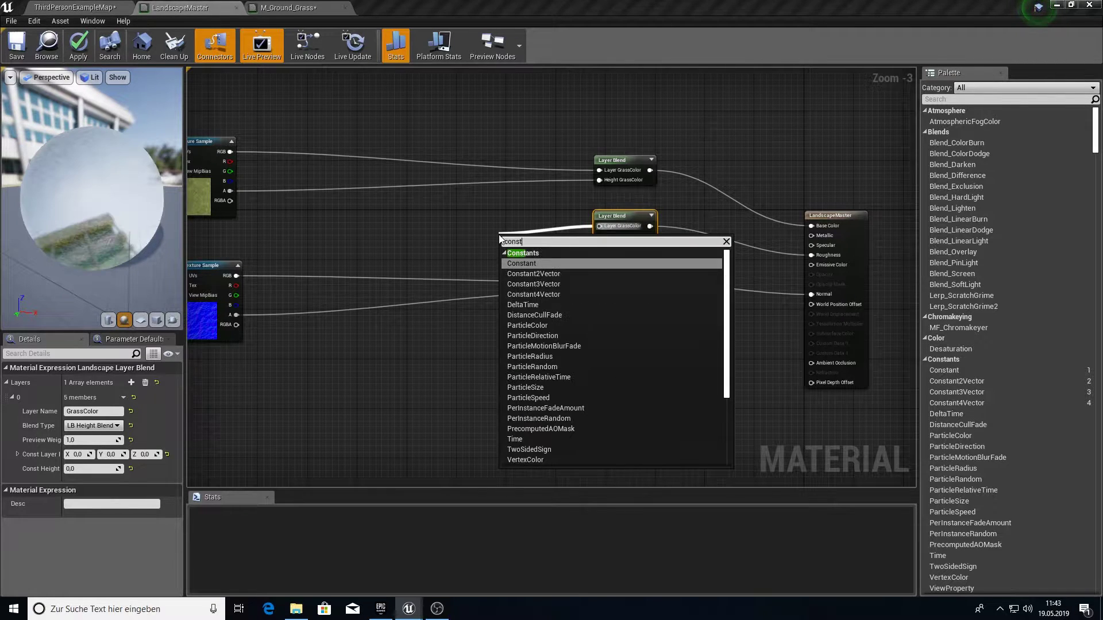
{"action": "key", "text": "Return"}
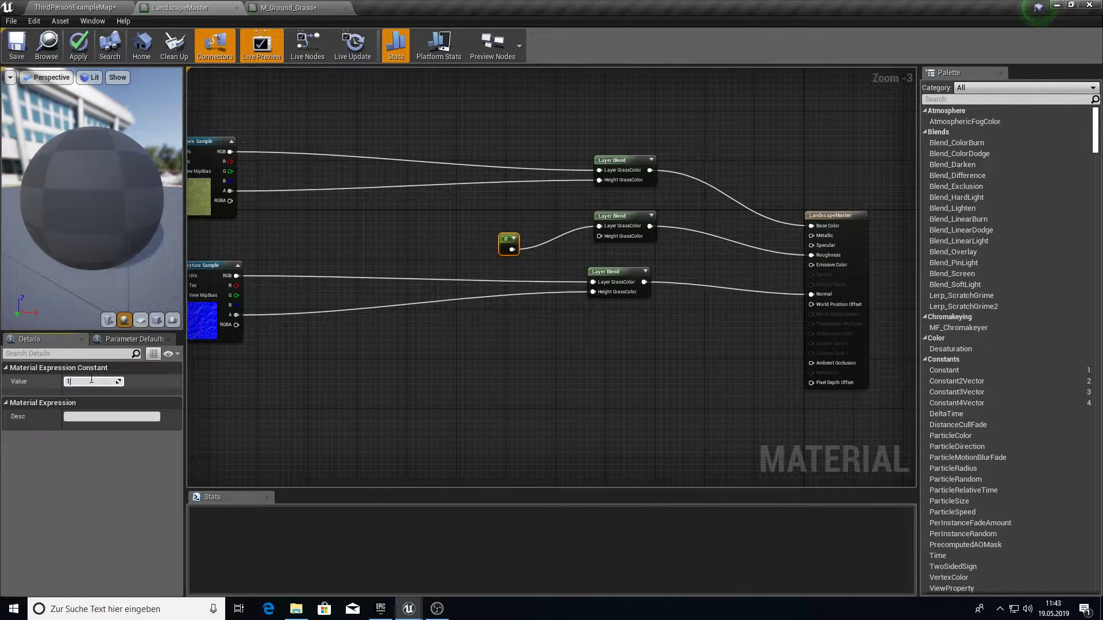
{"action": "left_click", "coordinate": [91, 379]}
{"action": "type", "text": "1"}
{"action": "left_click", "coordinate": [365, 181]}
Apply the LandscapeMaster changes and rotate the preview sphere to check the grass surface.
{"action": "left_click", "coordinate": [75, 50]}
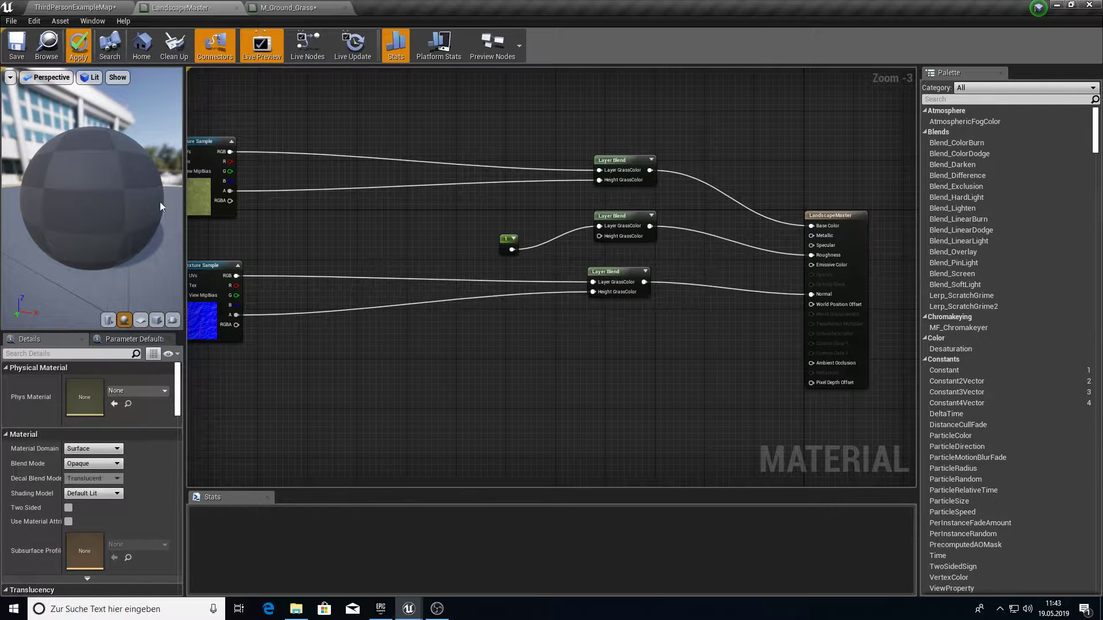
{"action": "left_click_drag", "start_coordinate": [144, 171], "coordinate": [94, 170]}
{"action": "right_click_drag", "start_coordinate": [549, 205], "coordinate": [652, 235]}
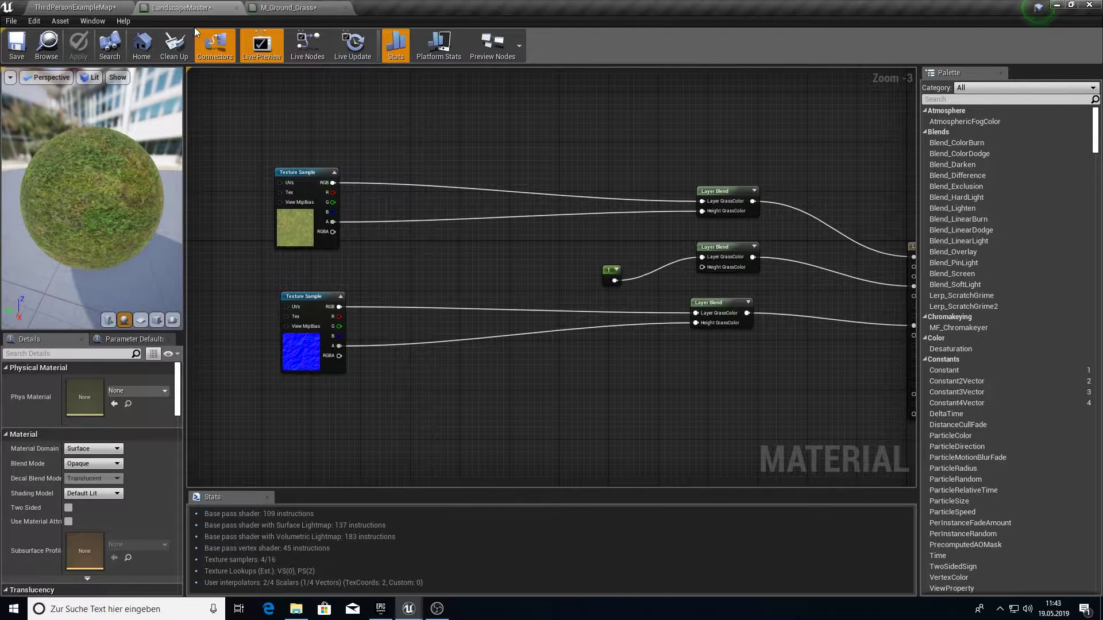
Create a material instance of LandscapeMaster named LandscapeMasterInst in the Landscape folder.
{"action": "left_click", "coordinate": [89, 5]}
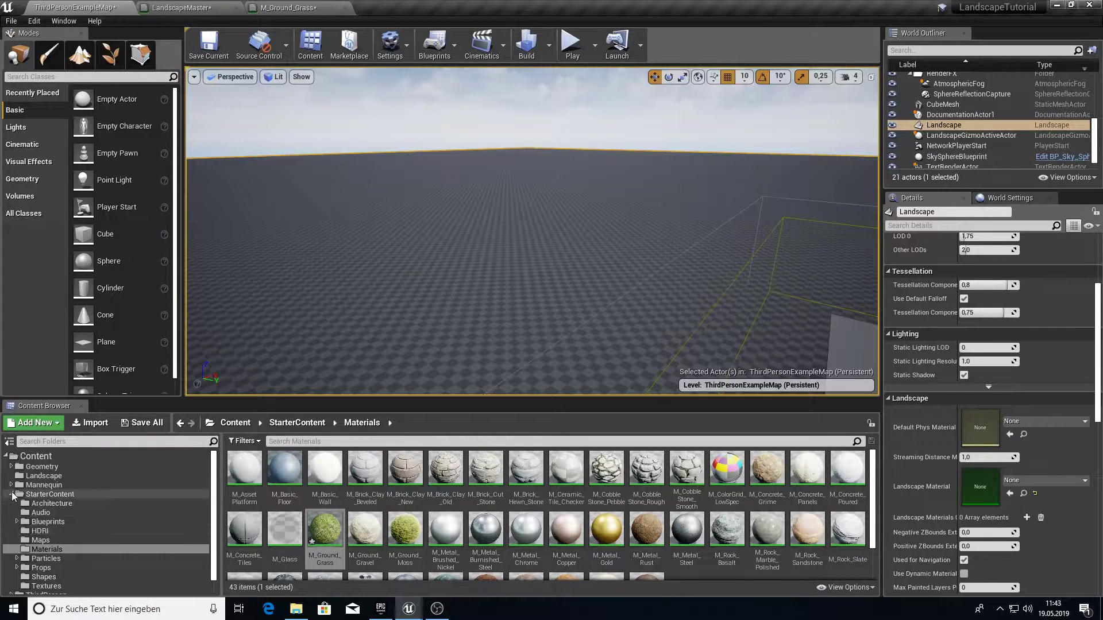
{"action": "left_click", "coordinate": [40, 486]}
{"action": "left_click", "coordinate": [43, 476]}
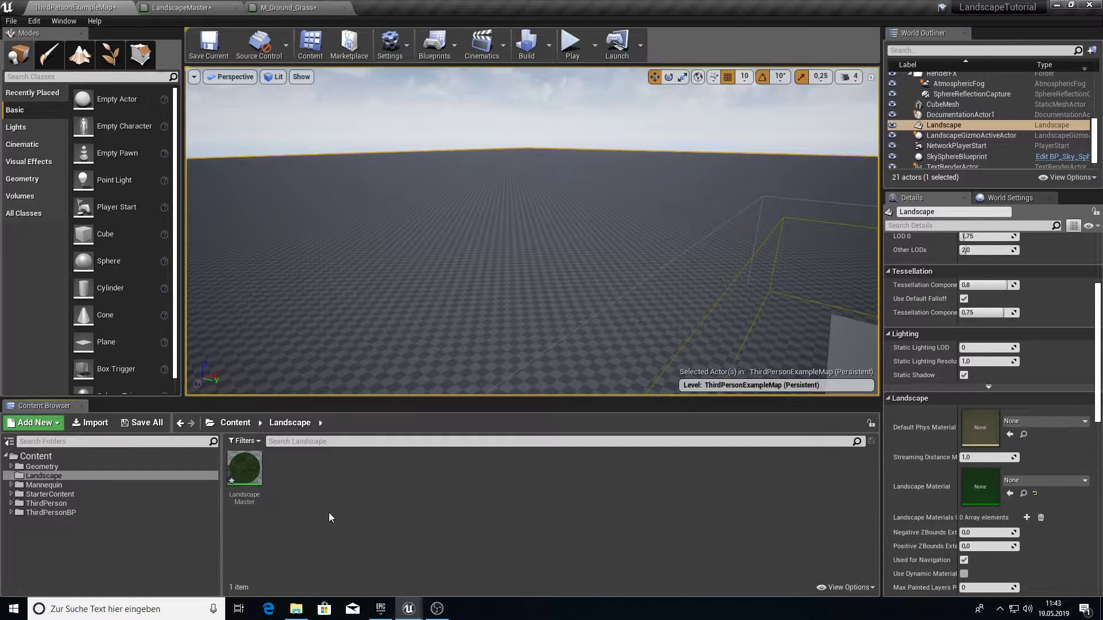
{"action": "right_click", "coordinate": [255, 478]}
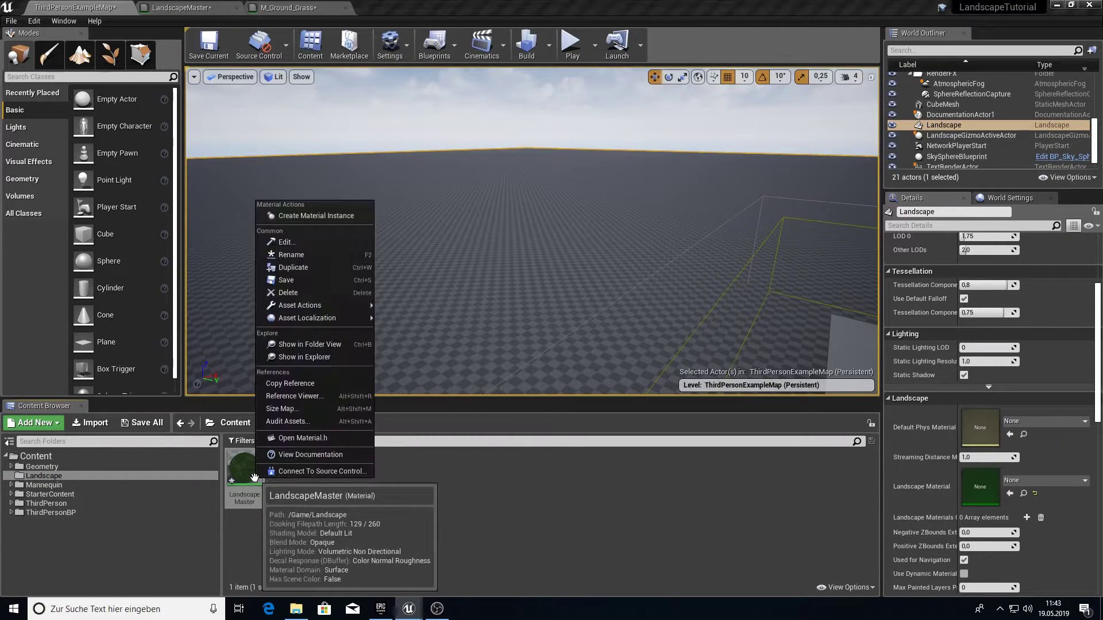
{"action": "left_click", "coordinate": [306, 217]}
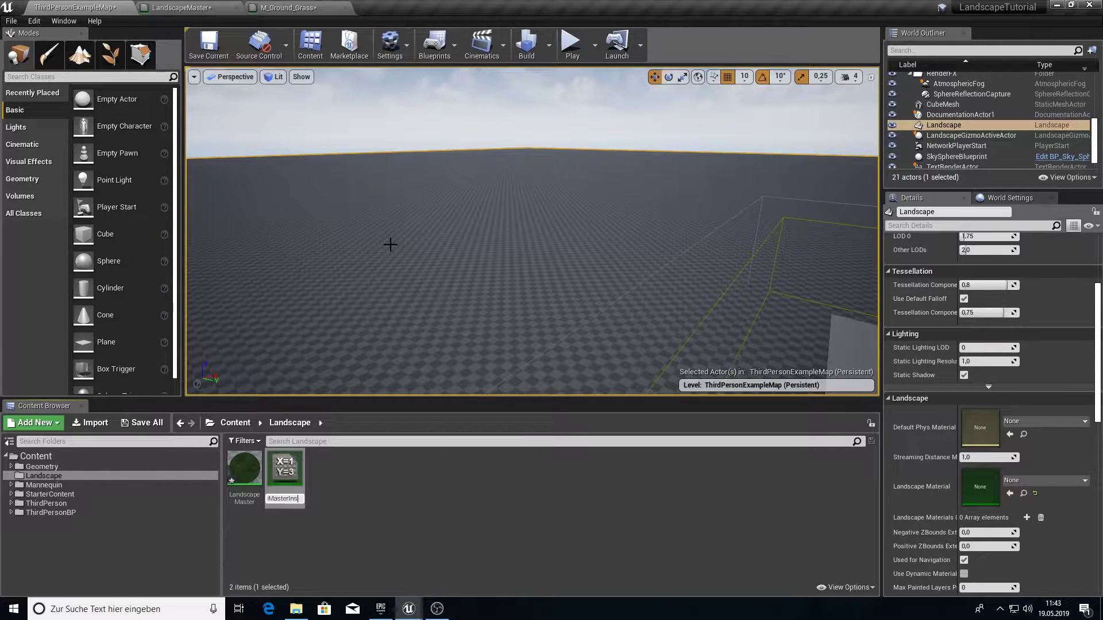
{"action": "left_click_drag", "start_coordinate": [283, 449], "coordinate": [344, 502]}
{"action": "left_click", "coordinate": [431, 259]}
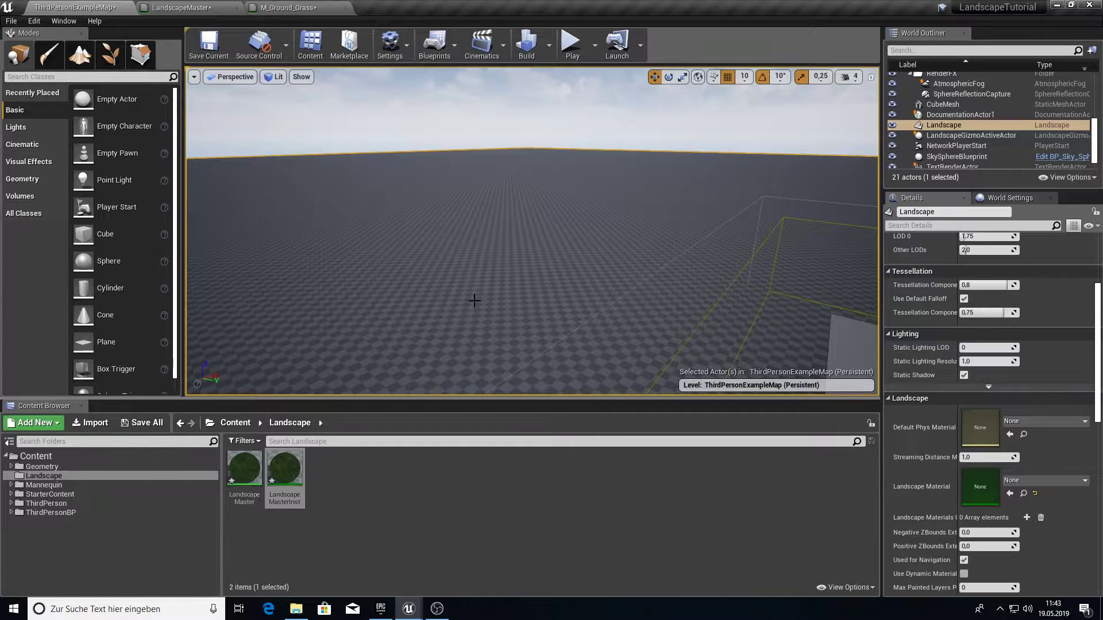
Assign LandscapeMasterInst as the Landscape Material of the Landscape actor.
{"action": "left_click_drag", "start_coordinate": [286, 469], "coordinate": [983, 487]}
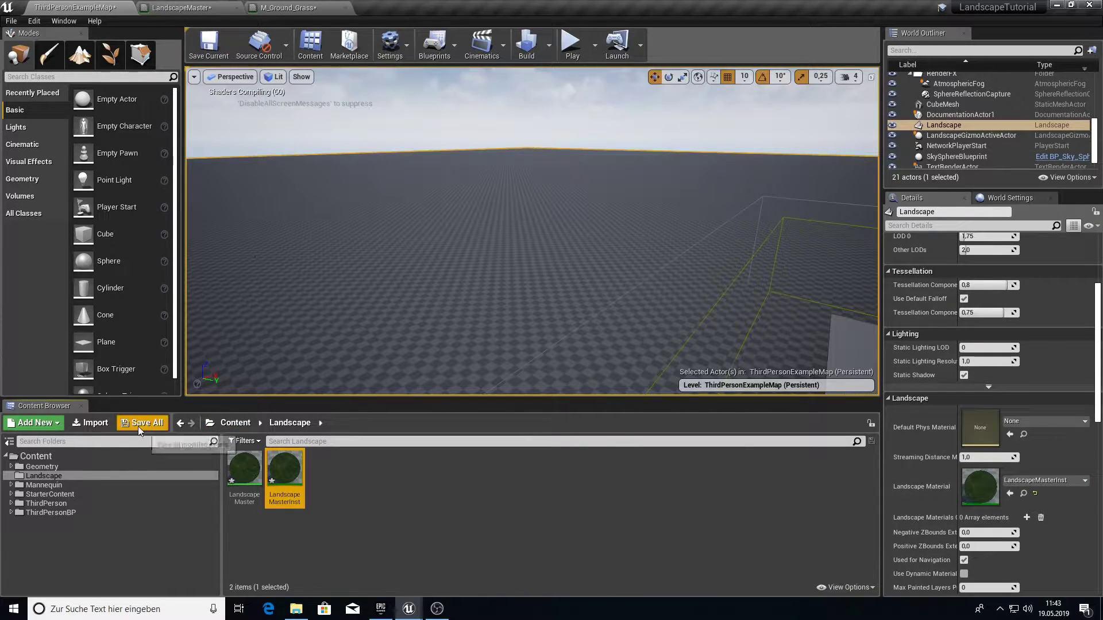
{"action": "right_click_drag", "start_coordinate": [439, 216], "coordinate": [506, 216]}
{"action": "right_click_drag", "start_coordinate": [426, 236], "coordinate": [424, 234]}
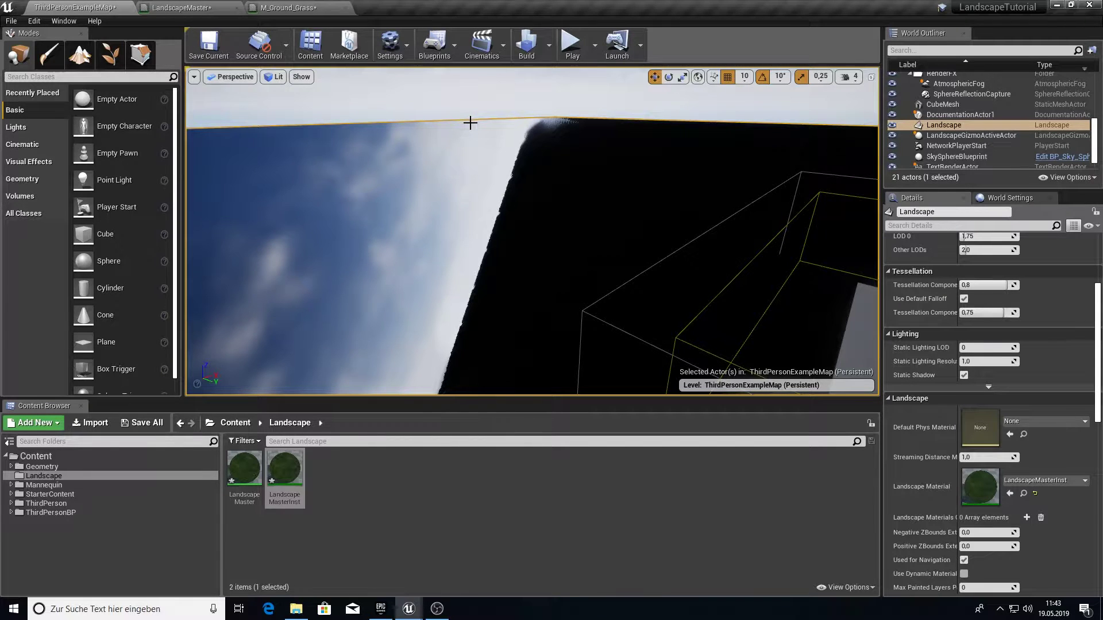
In landscape Paint mode, create a weight-blended layer info GrassColor_LayerInfo for GrassColor in the ThirdPersonExampleMap_sharedassets folder.
{"action": "left_click", "coordinate": [325, 9]}
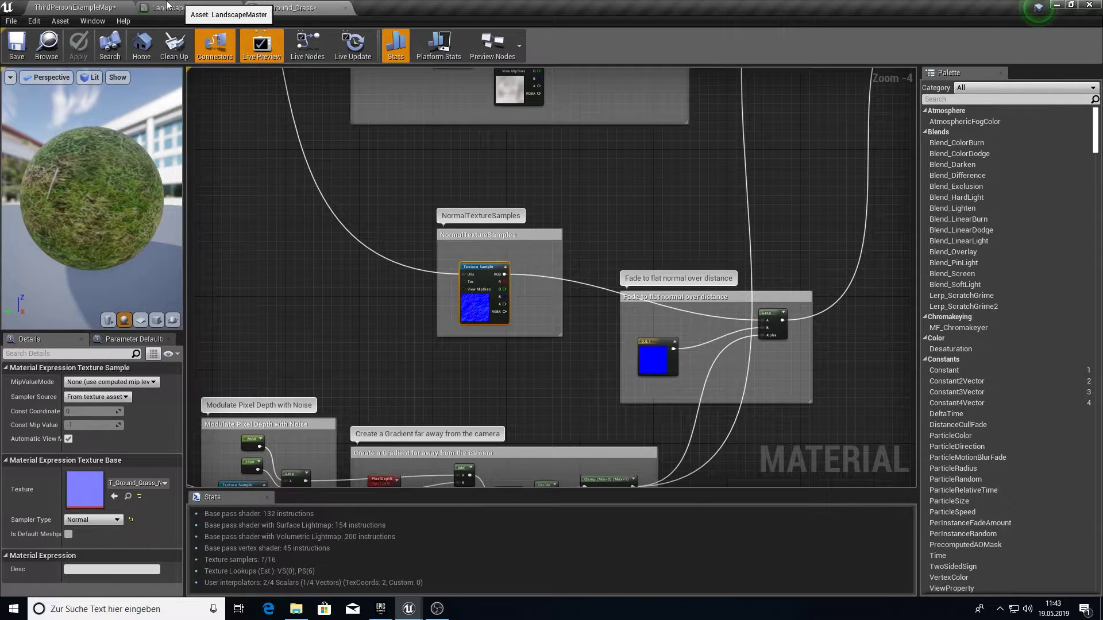
{"action": "left_click", "coordinate": [32, 6]}
{"action": "left_click", "coordinate": [90, 57]}
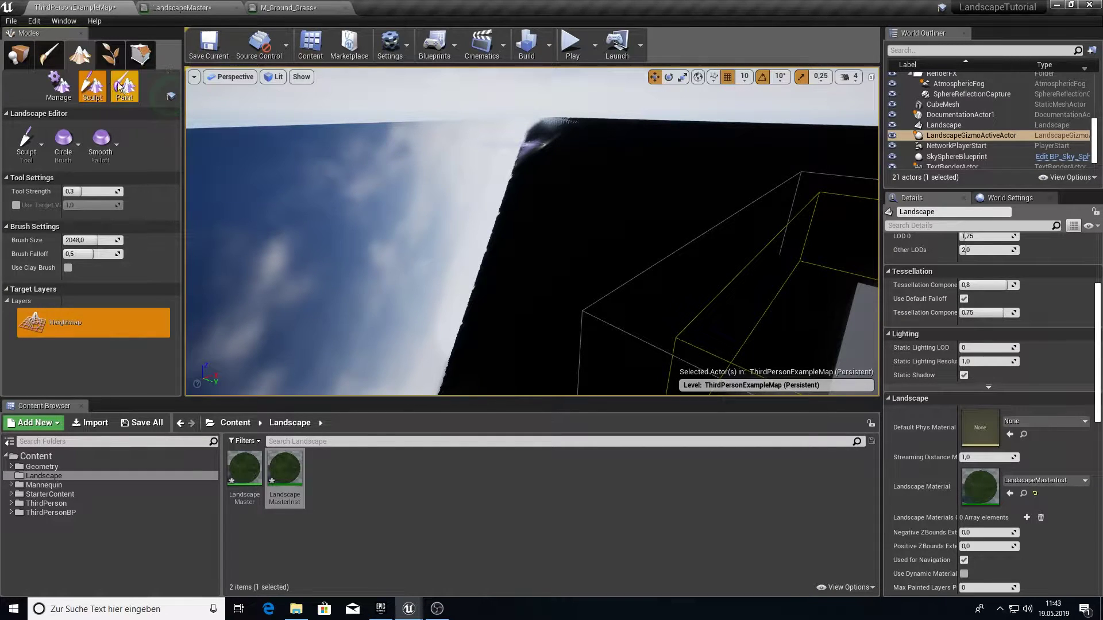
{"action": "left_click", "coordinate": [124, 86]}
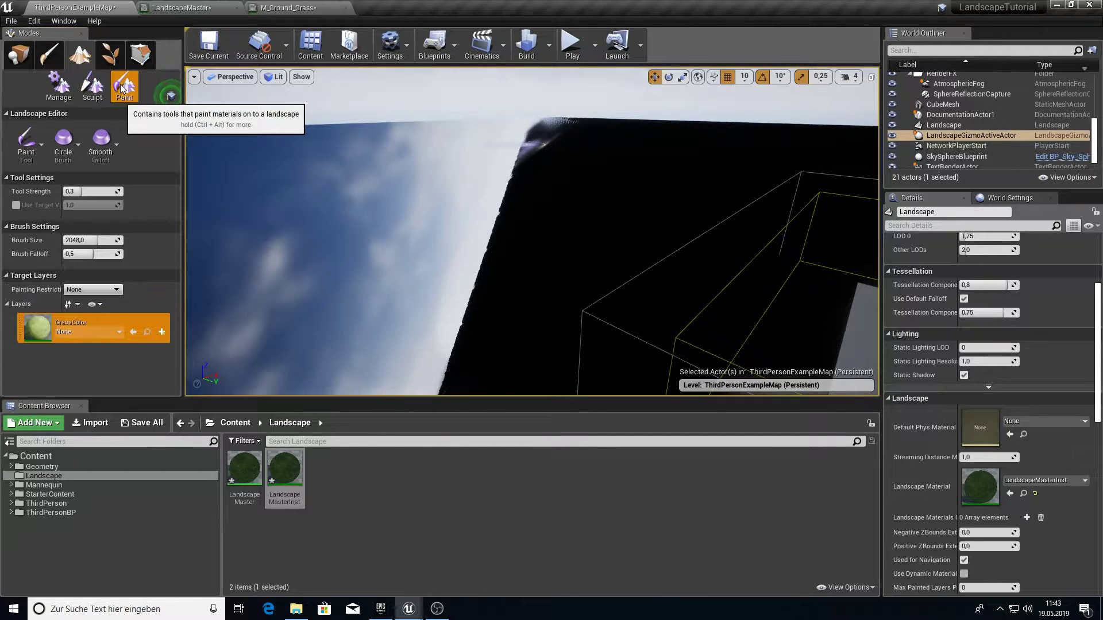
{"action": "left_click", "coordinate": [161, 333]}
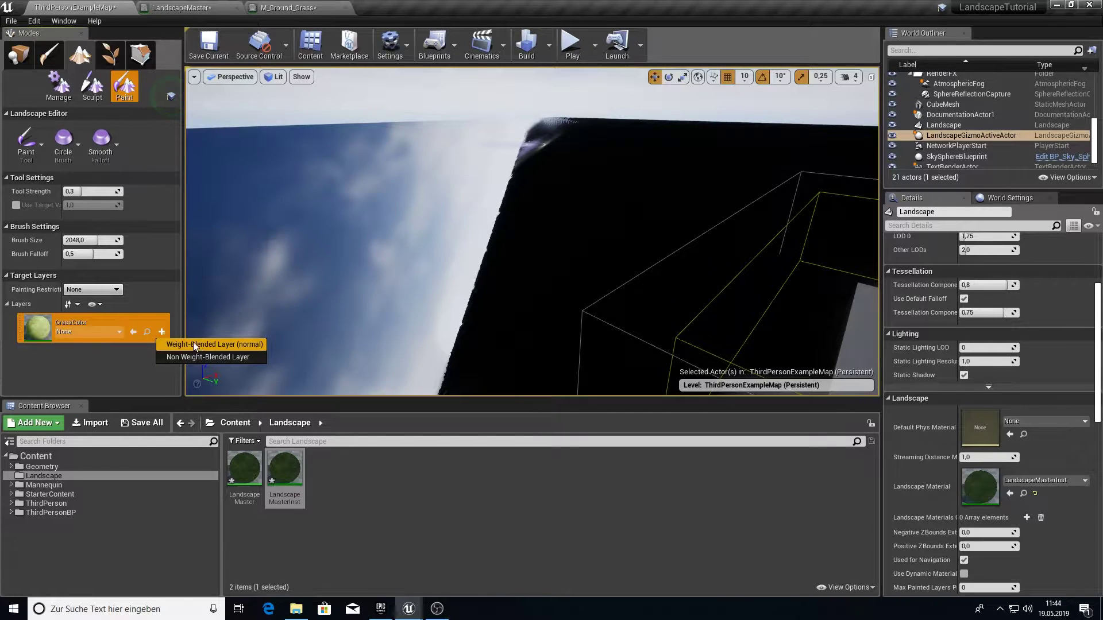
{"action": "left_click", "coordinate": [200, 347]}
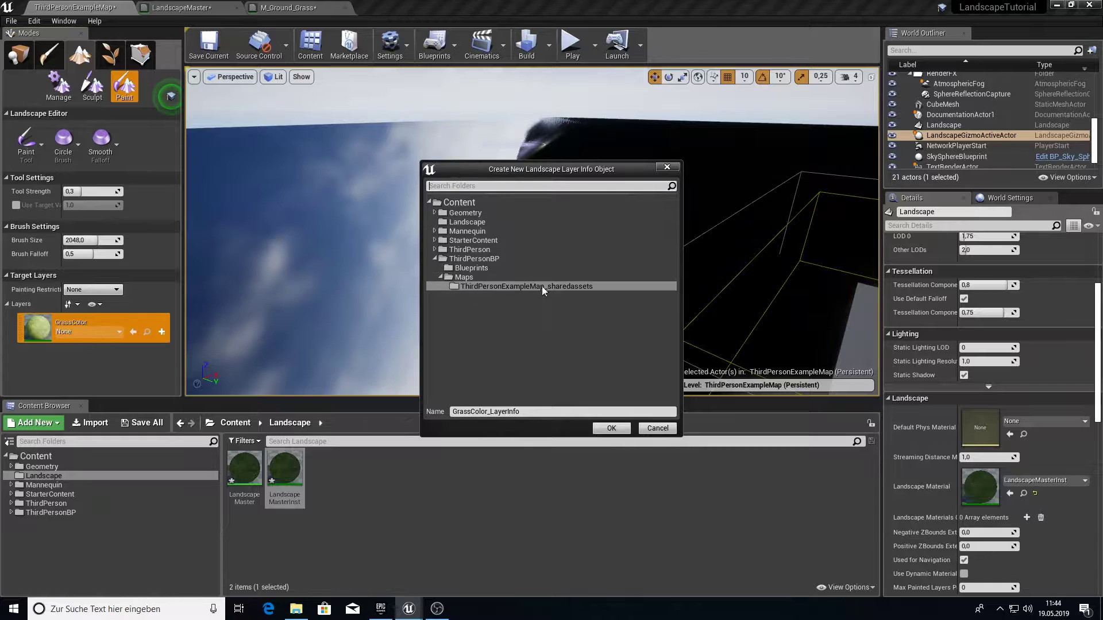
{"action": "left_click", "coordinate": [609, 431]}
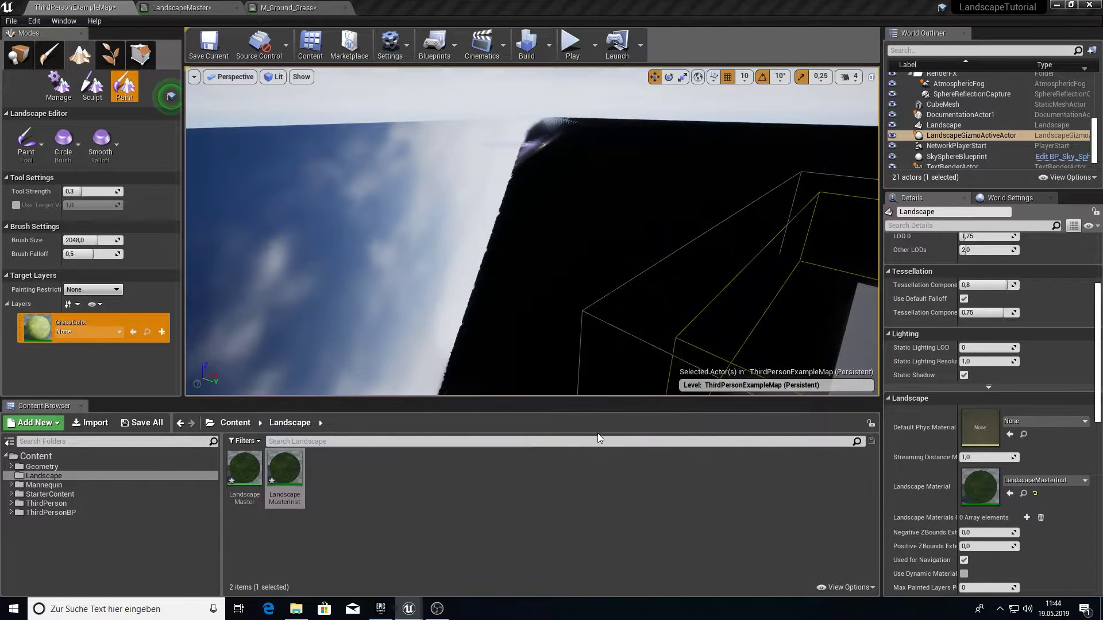
Fly over the landscape to inspect the grass and paint a GrassColor stroke across the ground with the 2048 brush.
{"action": "mouse_move", "coordinate": [339, 350]}
{"action": "right_mouse_down"}
{"action": "mouse_move", "coordinate": [356, 391]}
{"action": "mouse_move", "coordinate": [425, 327]}
{"action": "mouse_move", "coordinate": [517, 330]}
{"action": "right_mouse_up"}
{"action": "key", "text": "s"}
{"action": "right_click_drag", "start_coordinate": [224, 350], "coordinate": [218, 394]}
{"action": "key", "text": "w"}
{"action": "key", "text": "w"}
{"action": "mouse_move", "coordinate": [532, 229]}
{"action": "right_mouse_down"}
{"action": "mouse_move", "coordinate": [537, 167]}
{"action": "mouse_move", "coordinate": [534, 213]}
{"action": "right_mouse_up"}
{"action": "key", "text": "s"}
{"action": "right_click_drag", "start_coordinate": [396, 298], "coordinate": [396, 287]}
{"action": "mouse_move", "coordinate": [395, 298]}
{"action": "left_mouse_down"}
{"action": "mouse_move", "coordinate": [576, 184]}
{"action": "mouse_move", "coordinate": [544, 140]}
{"action": "mouse_move", "coordinate": [515, 165]}
{"action": "mouse_move", "coordinate": [546, 125]}
{"action": "left_mouse_up"}
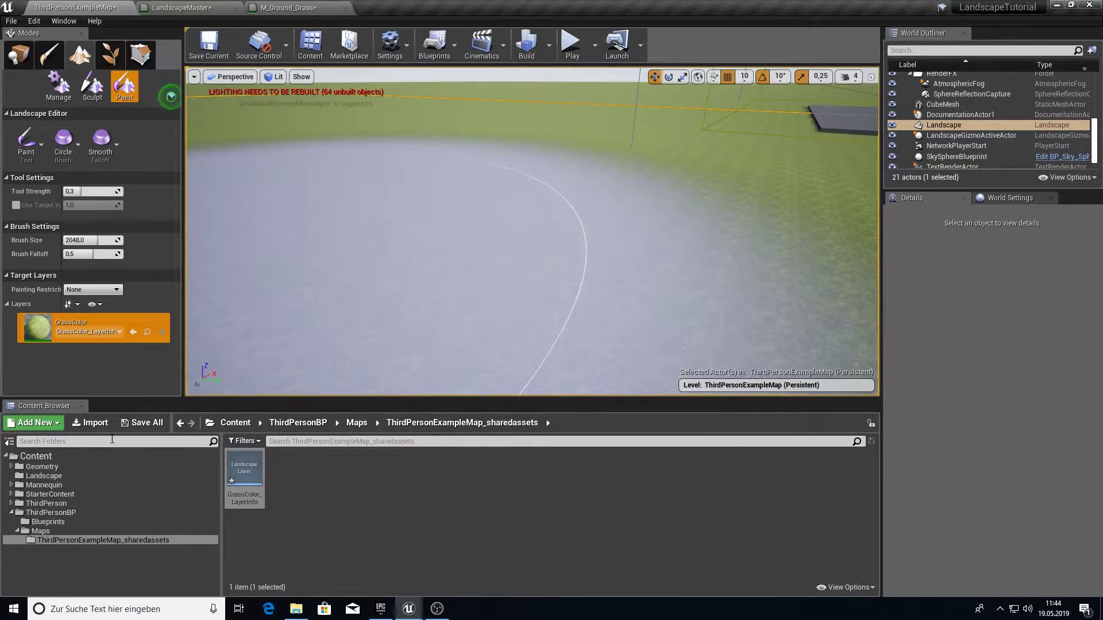
Return to Place mode and open the M_Ground_Gravel material from the StarterContent Materials folder.
{"action": "left_click", "coordinate": [56, 493]}
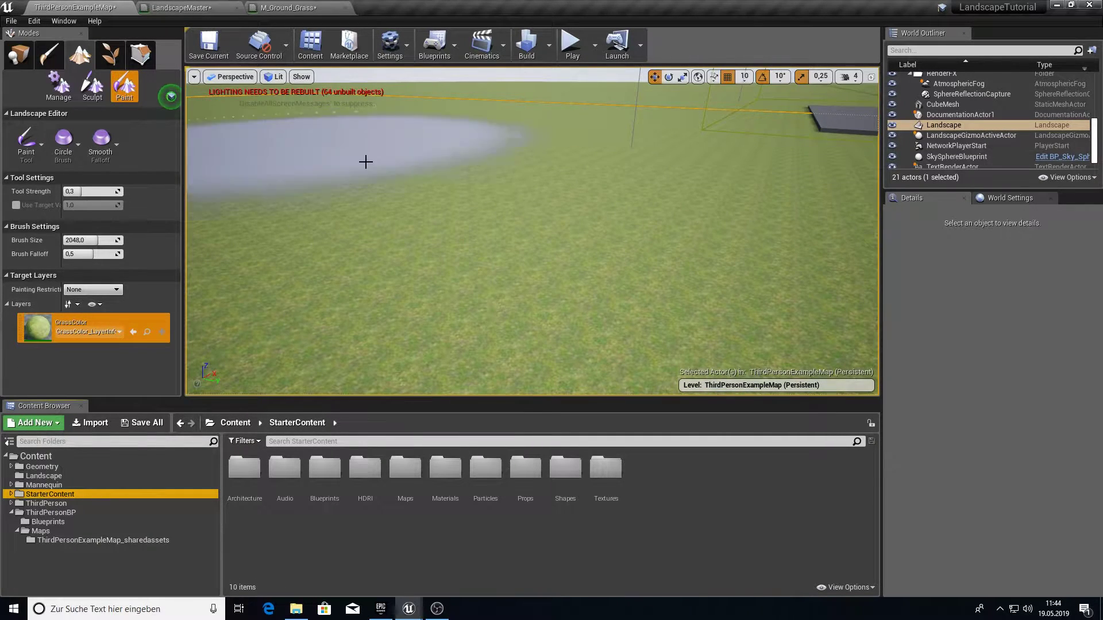
{"action": "key", "text": "shift+1"}
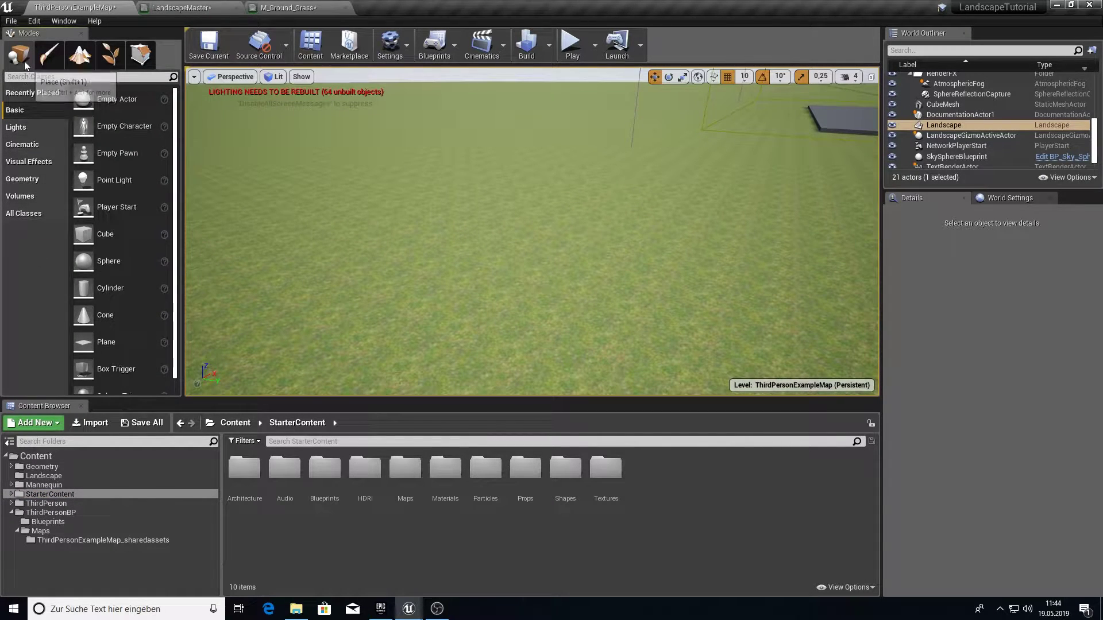
{"action": "left_click", "coordinate": [11, 495]}
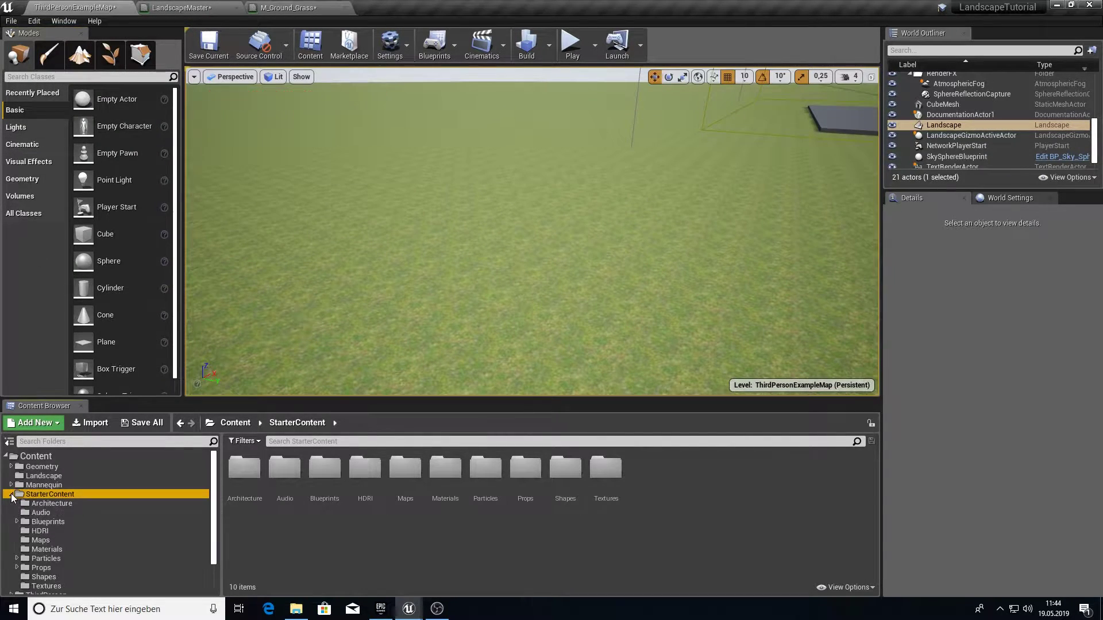
{"action": "scroll", "coordinate": [87, 515], "scroll_direction": "down", "scroll_amount": 1}
{"action": "left_click", "coordinate": [47, 530]}
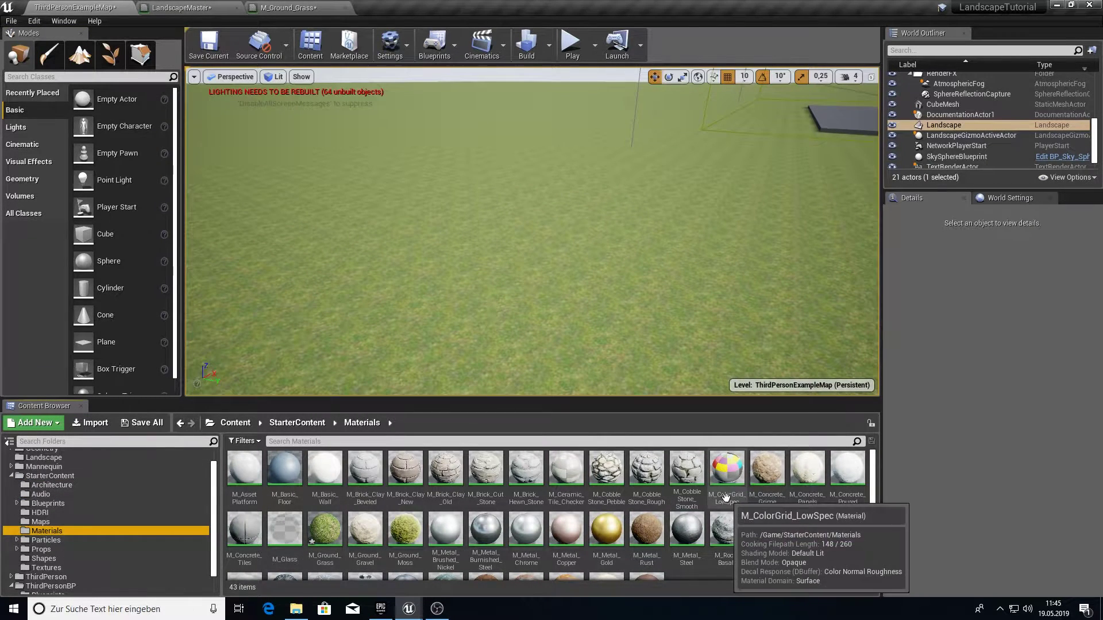
{"action": "scroll", "coordinate": [818, 538], "scroll_direction": "down", "scroll_amount": 1}
{"action": "scroll", "coordinate": [746, 549], "scroll_direction": "down", "scroll_amount": 1}
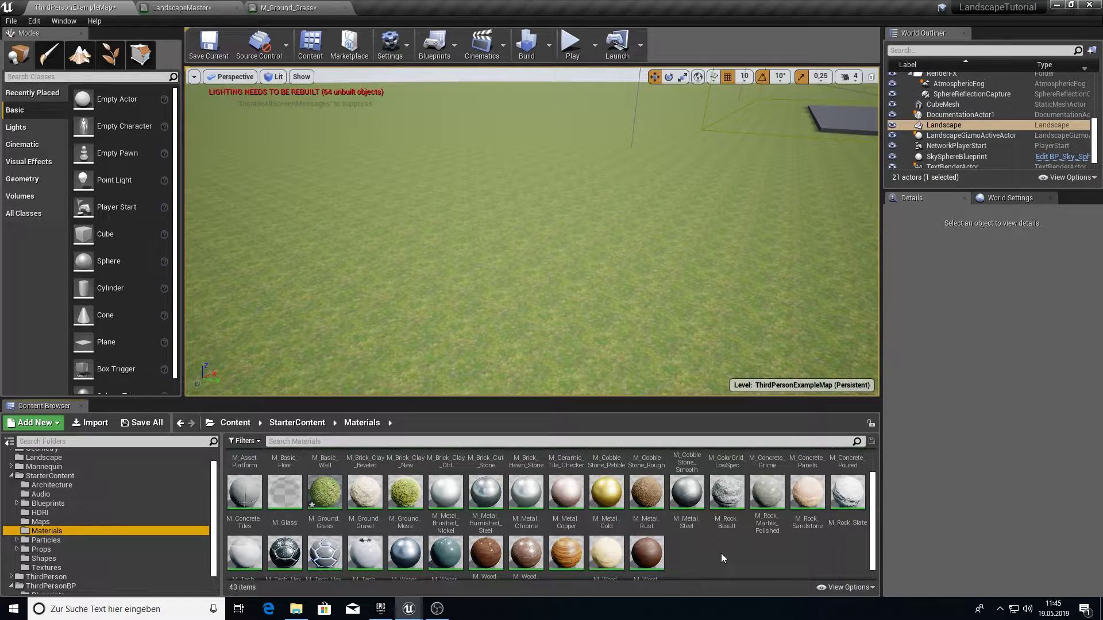
{"action": "scroll", "coordinate": [721, 553], "scroll_direction": "up", "scroll_amount": 2}
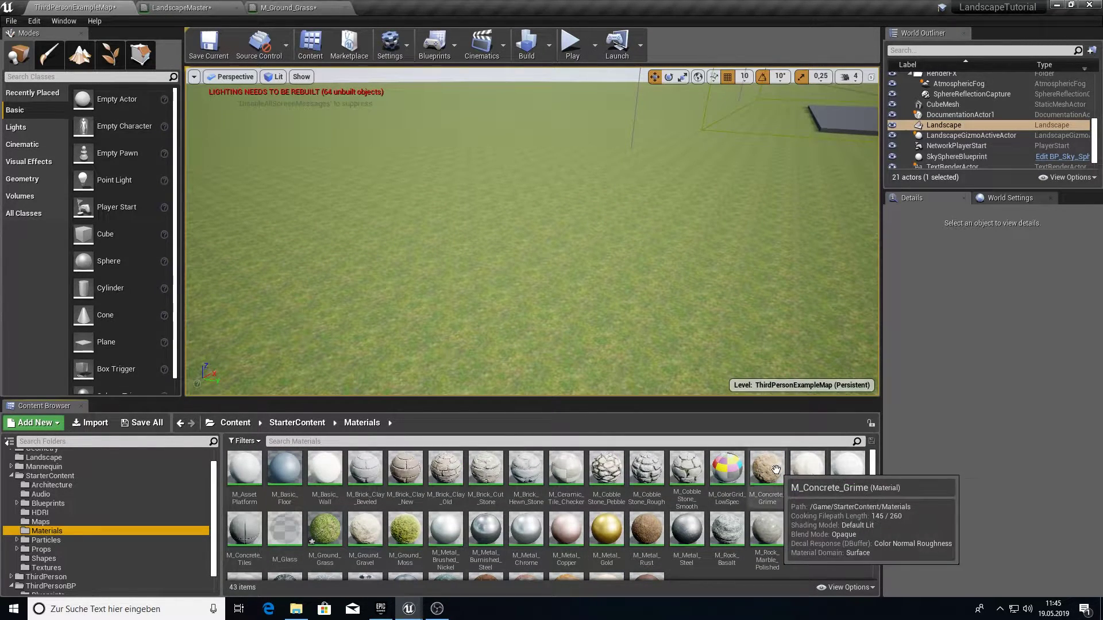
{"action": "double_click", "coordinate": [374, 540]}
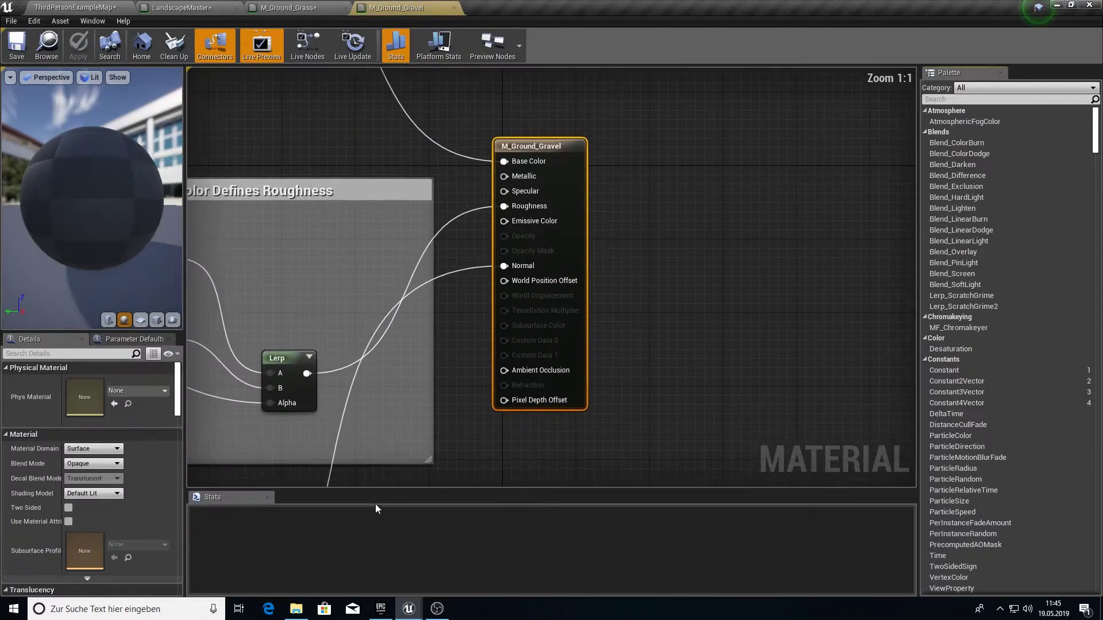
Copy the base color Texture Sample node from the M_Ground_Gravel graph.
{"action": "right_click_drag", "start_coordinate": [327, 336], "coordinate": [652, 400]}
{"action": "scroll", "coordinate": [652, 400], "scroll_direction": "down", "scroll_amount": 7}
{"action": "right_click_drag", "start_coordinate": [560, 377], "coordinate": [544, 250]}
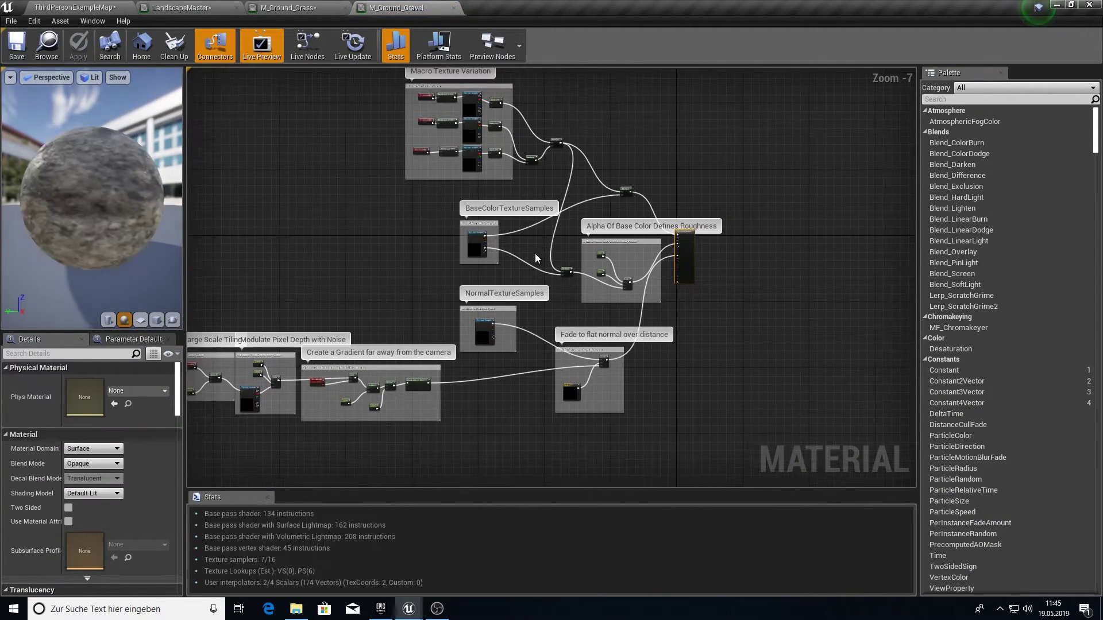
{"action": "scroll", "coordinate": [436, 253], "scroll_direction": "up", "scroll_amount": 2}
{"action": "left_click", "coordinate": [510, 247]}
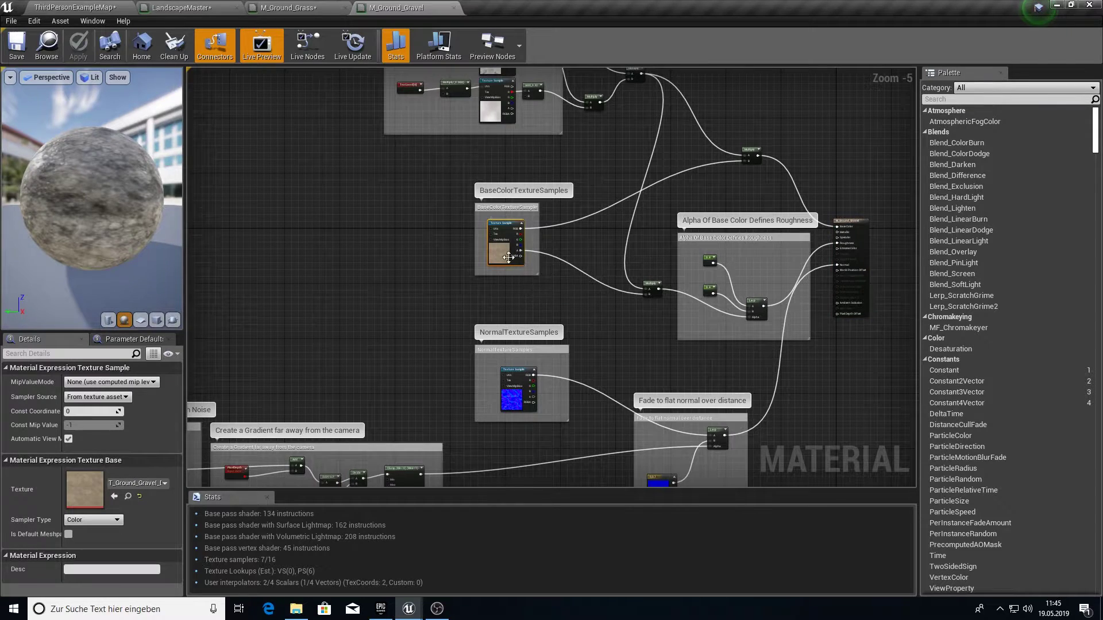
Paste the gravel color sample into LandscapeMaster below the relocated grass color sample, and move the Base Color Layer Blend beside them.
{"action": "left_click", "coordinate": [290, 7]}
{"action": "scroll", "coordinate": [316, 255], "scroll_direction": "up", "scroll_amount": 2}
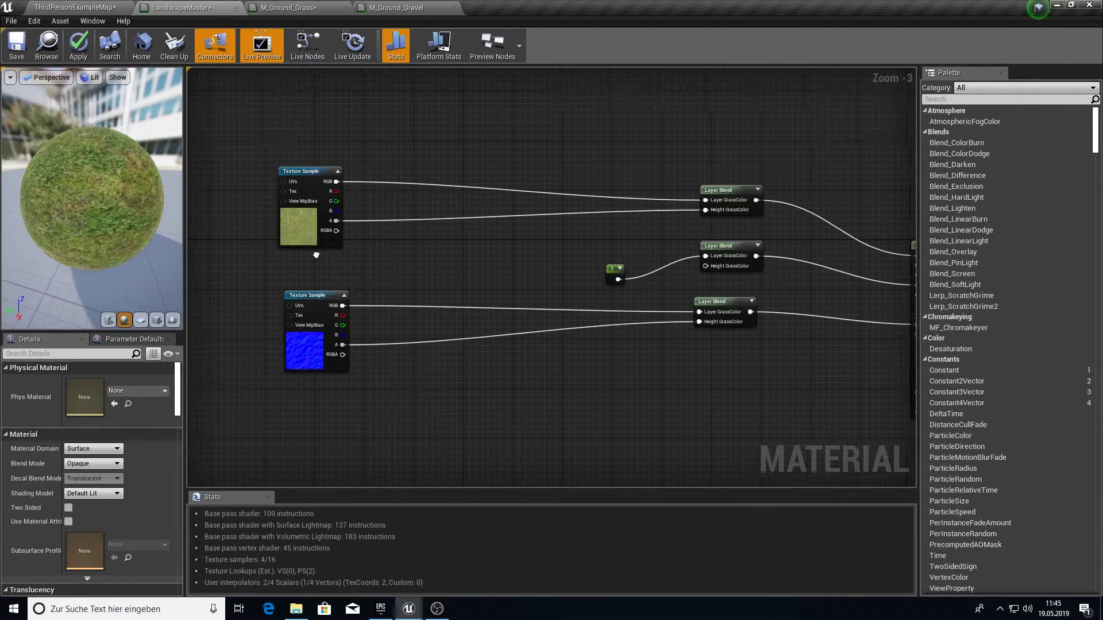
{"action": "right_click_drag", "start_coordinate": [316, 254], "coordinate": [402, 252]}
{"action": "scroll", "coordinate": [402, 252], "scroll_direction": "down", "scroll_amount": 5}
{"action": "scroll", "coordinate": [380, 312], "scroll_direction": "up", "scroll_amount": 3}
{"action": "right_click_drag", "start_coordinate": [384, 173], "coordinate": [392, 403]}
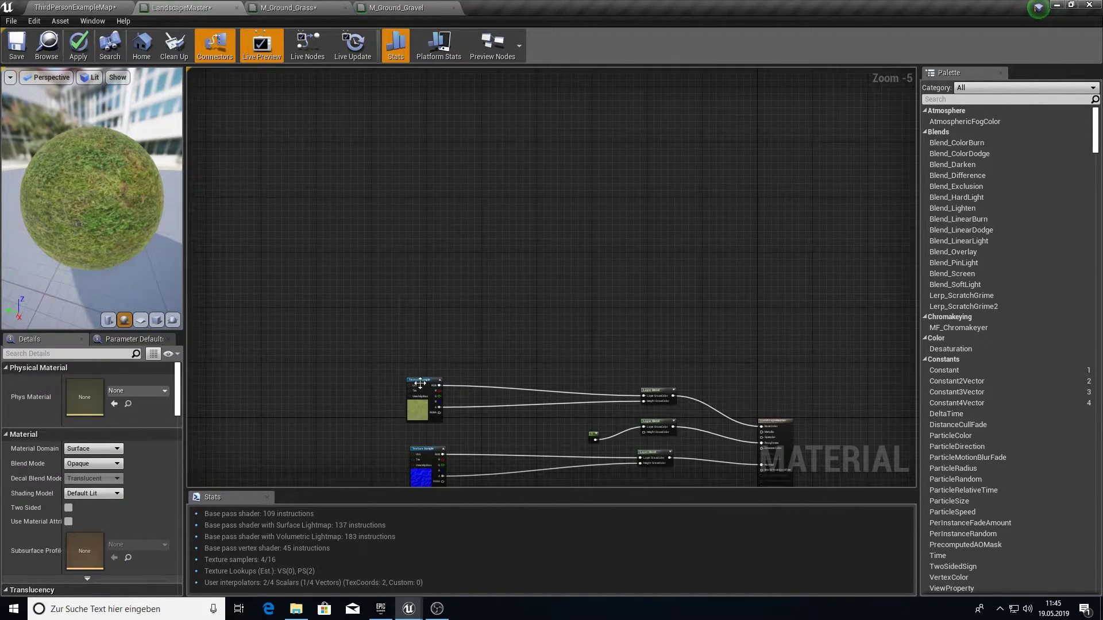
{"action": "left_click_drag", "start_coordinate": [420, 383], "coordinate": [355, 210]}
{"action": "key", "text": "ctrl+v"}
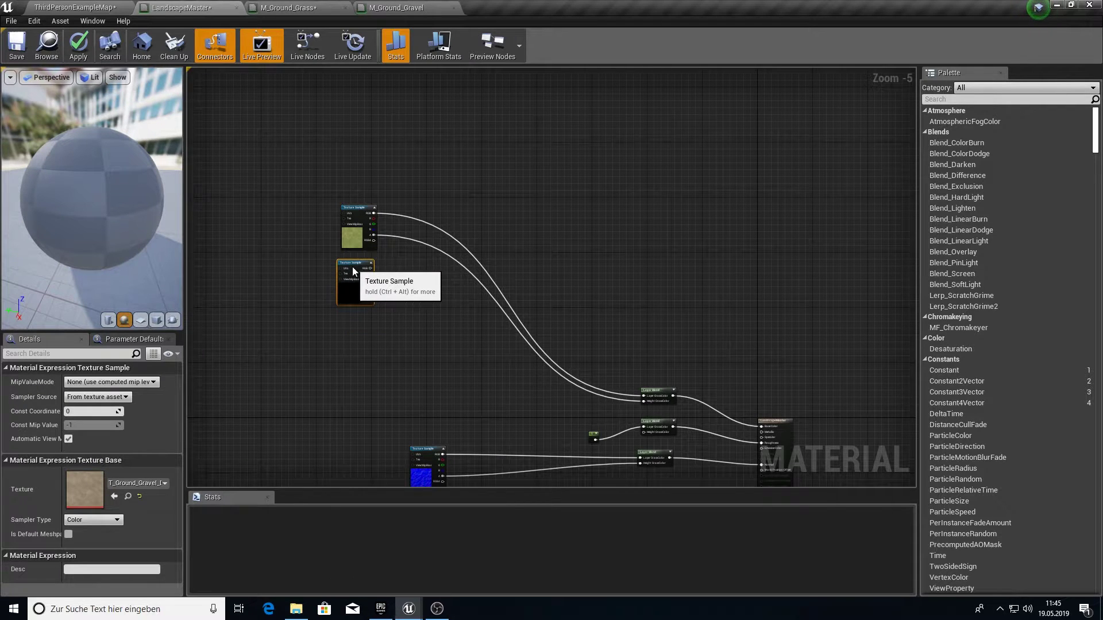
{"action": "left_click_drag", "start_coordinate": [660, 392], "coordinate": [500, 227]}
Copy the normal Texture Sample from M_Ground_Gravel and paste it into the LandscapeMaster graph below the grass normal sample.
{"action": "left_click", "coordinate": [373, 7]}
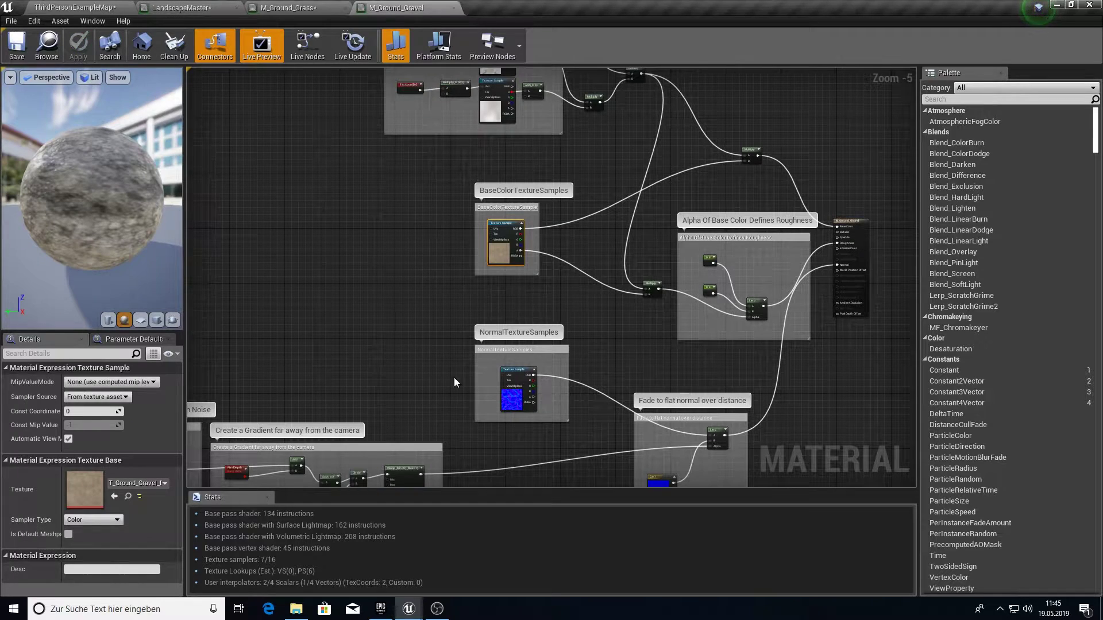
{"action": "left_click", "coordinate": [519, 390]}
{"action": "left_click", "coordinate": [288, 7]}
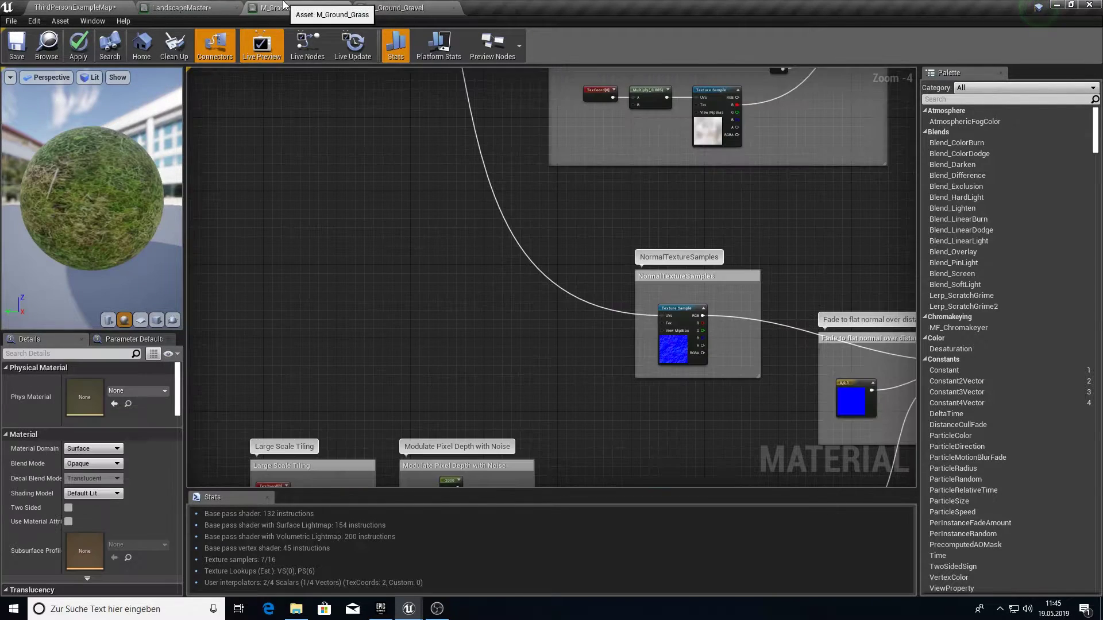
{"action": "right_click_drag", "start_coordinate": [438, 299], "coordinate": [380, 216]}
{"action": "left_click", "coordinate": [229, 11]}
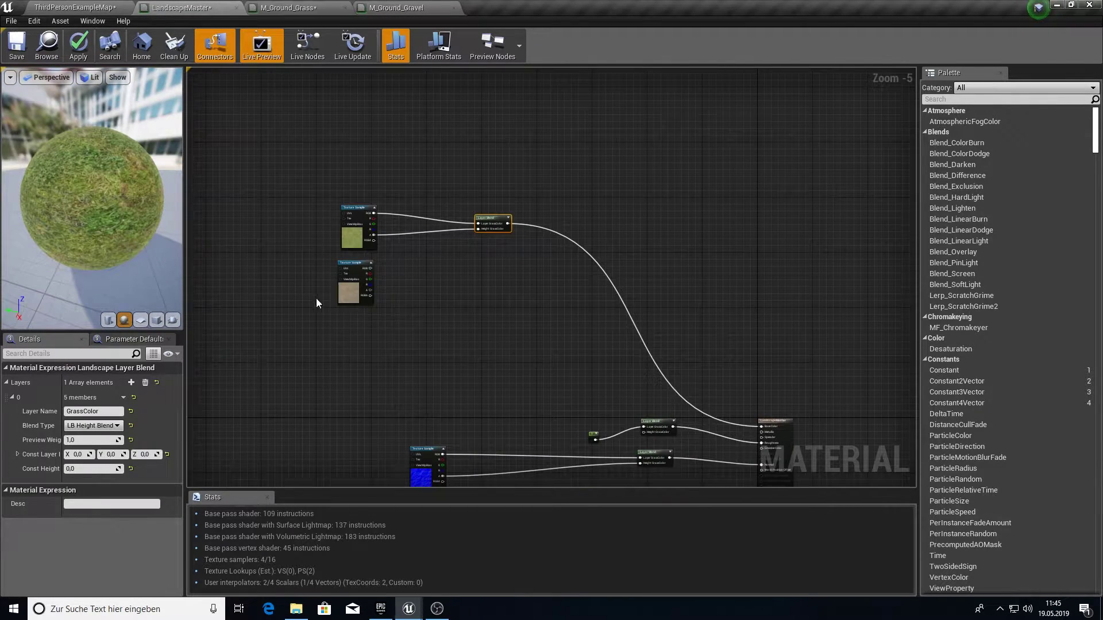
{"action": "key", "text": "ctrl+v"}
{"action": "left_click_drag", "start_coordinate": [501, 184], "coordinate": [405, 383]}
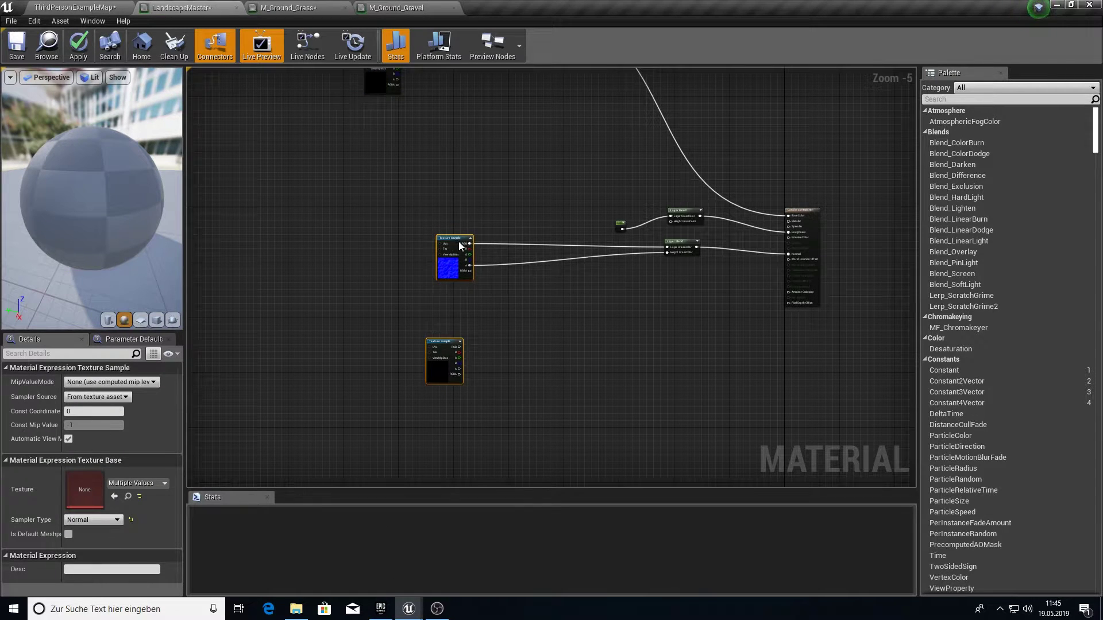
Stack the grass and gravel normal samples below the color samples and move the Normal Layer Blend next to them.
{"action": "left_click_drag", "start_coordinate": [458, 240], "coordinate": [376, 214]}
{"action": "left_click", "coordinate": [384, 282]}
{"action": "left_click_drag", "start_coordinate": [367, 314], "coordinate": [379, 268]}
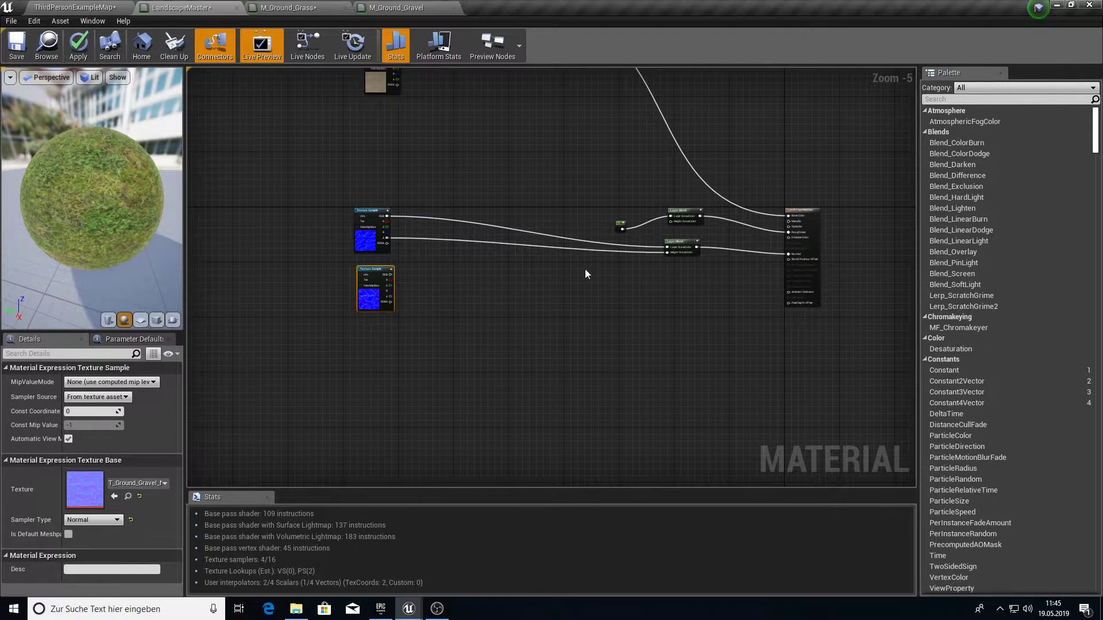
{"action": "scroll", "coordinate": [637, 264], "scroll_direction": "up", "scroll_amount": 3}
{"action": "left_click_drag", "start_coordinate": [725, 221], "coordinate": [333, 223]}
{"action": "right_click_drag", "start_coordinate": [333, 223], "coordinate": [549, 350]}
{"action": "scroll", "coordinate": [644, 339], "scroll_direction": "down", "scroll_amount": 3}
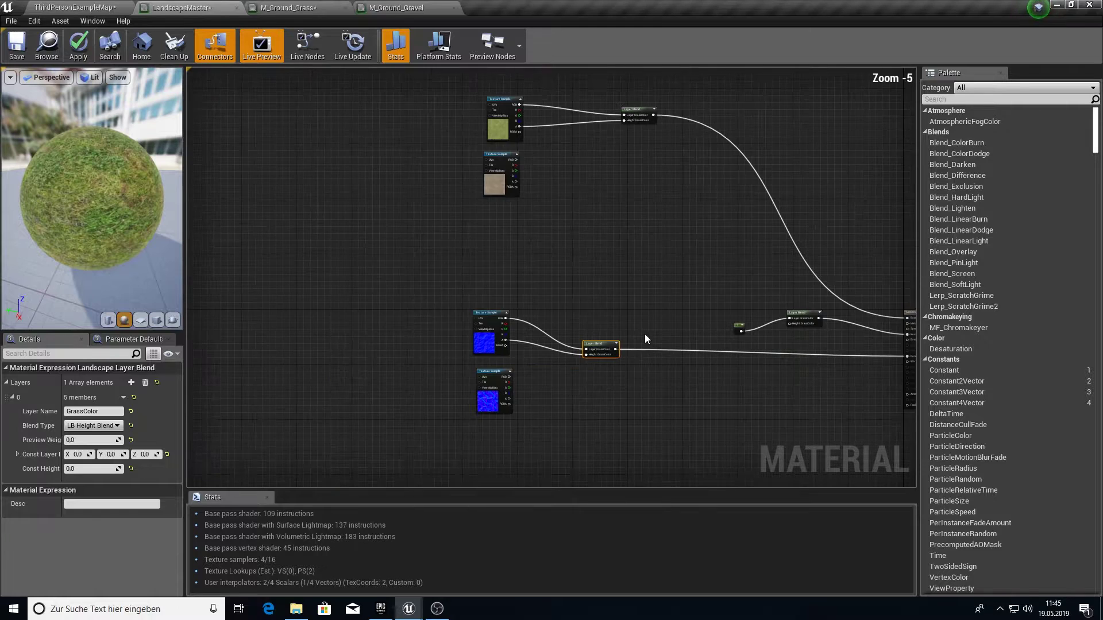
Add a second layer named StoneColor to the Base Color Layer Blend node.
{"action": "scroll", "coordinate": [634, 93], "scroll_direction": "up", "scroll_amount": 1}
{"action": "left_click", "coordinate": [650, 102]}
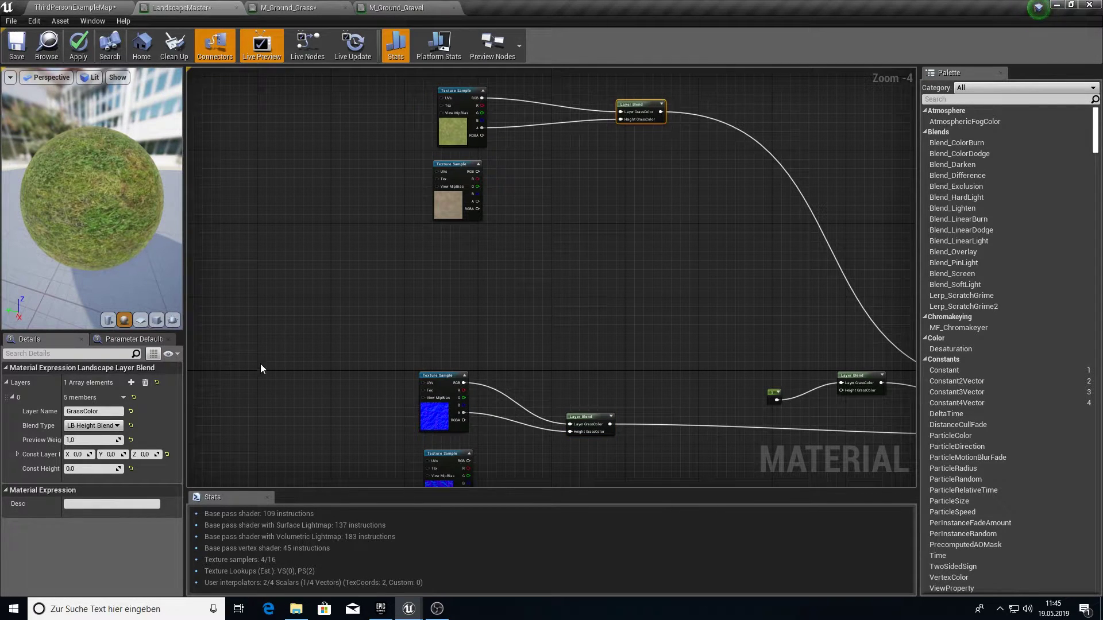
{"action": "left_click", "coordinate": [132, 383]}
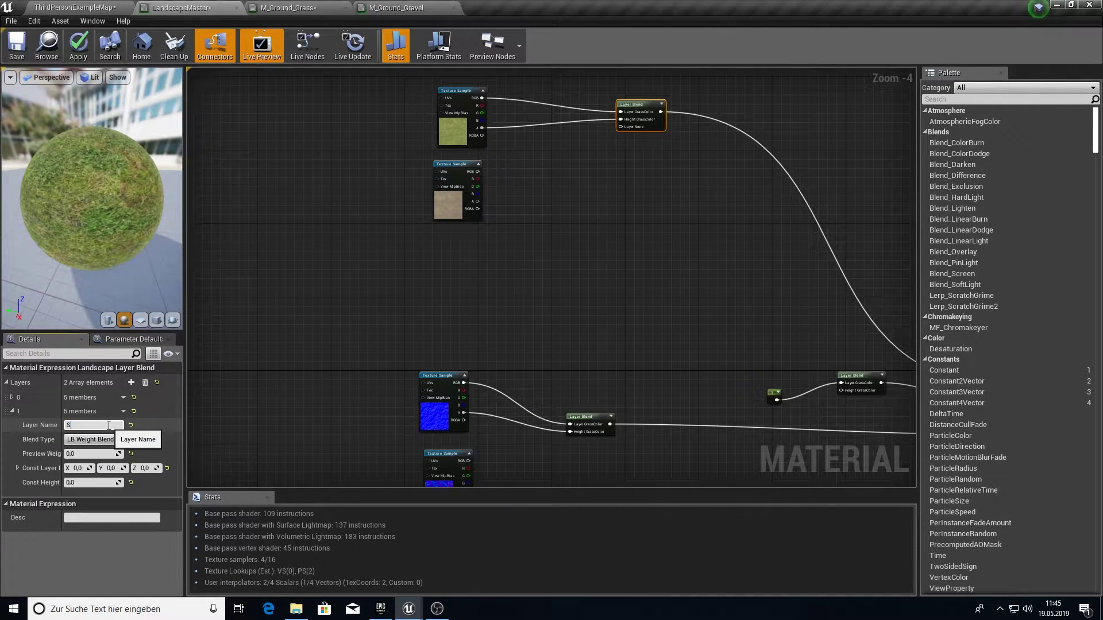
{"action": "left_click", "coordinate": [109, 425]}
{"action": "type", "text": "StoneColor"}
{"action": "key", "text": "Return"}
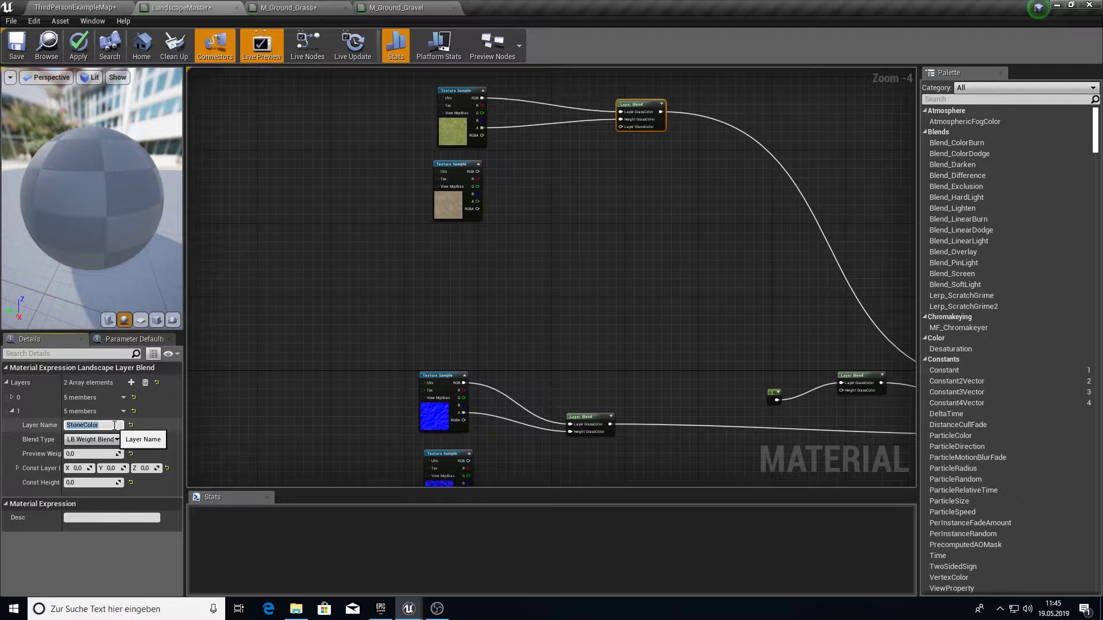
Add a second layer named StoneNormal to the Normal Layer Blend node and set its blend type to LB Height Blend.
{"action": "left_click", "coordinate": [582, 418]}
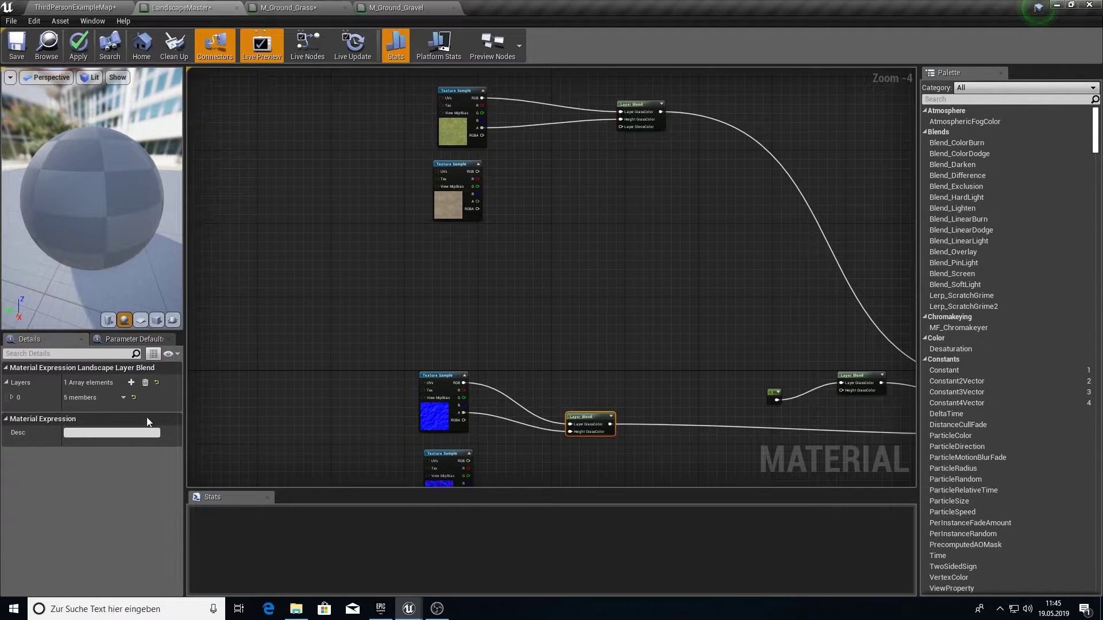
{"action": "left_click", "coordinate": [132, 383]}
{"action": "left_click", "coordinate": [12, 411]}
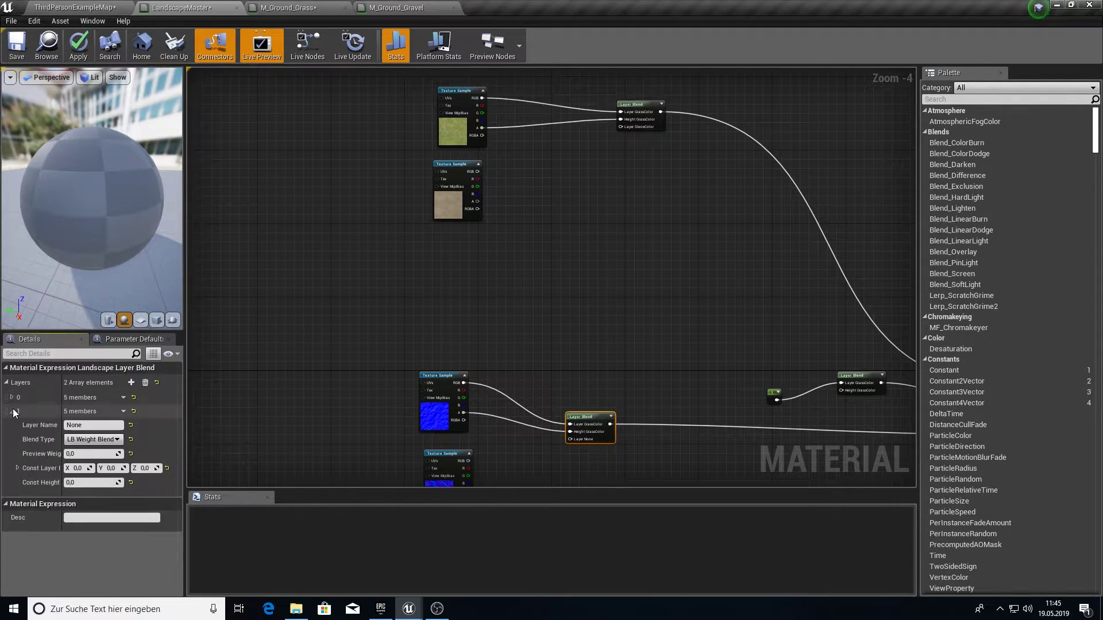
{"action": "type", "text": "S"}
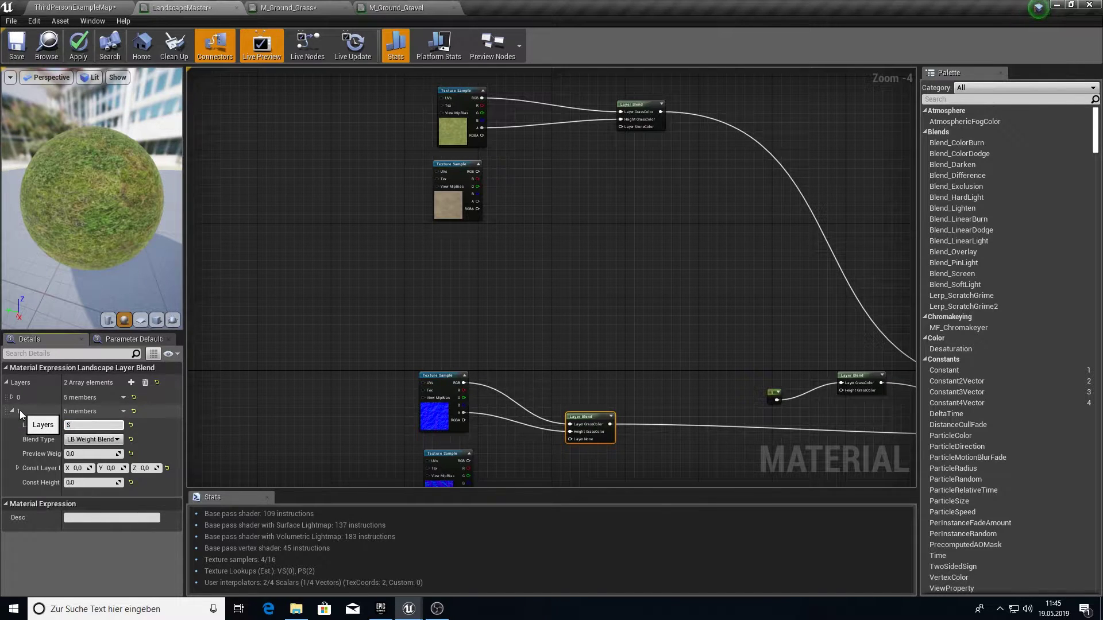
{"action": "type", "text": "toneNormal"}
{"action": "key", "text": "Return"}
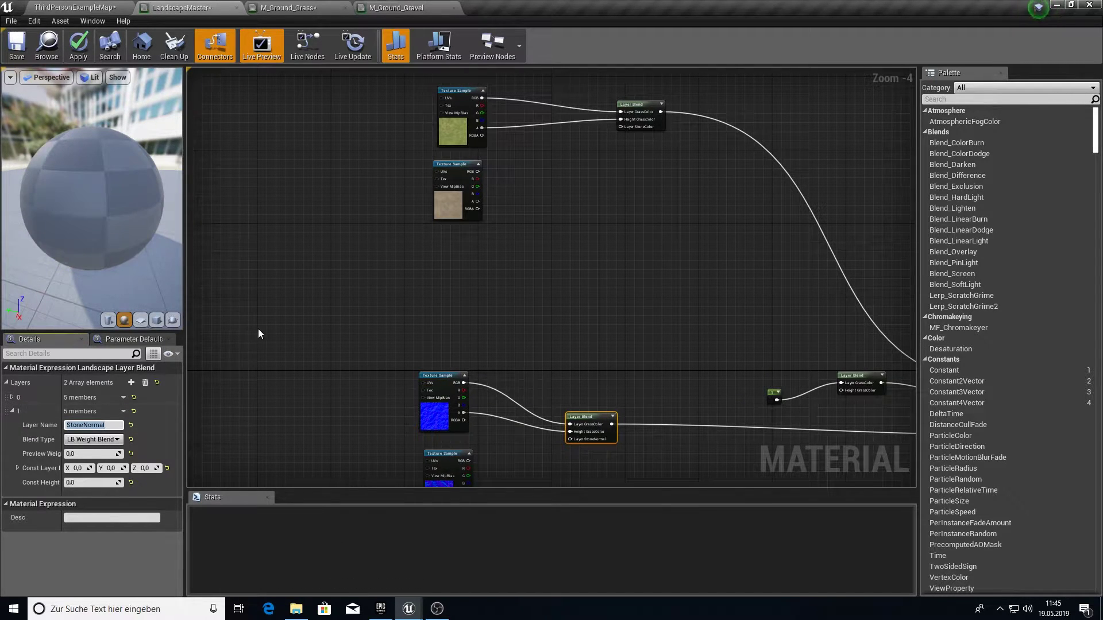
{"action": "left_click", "coordinate": [98, 439]}
{"action": "left_click", "coordinate": [87, 464]}
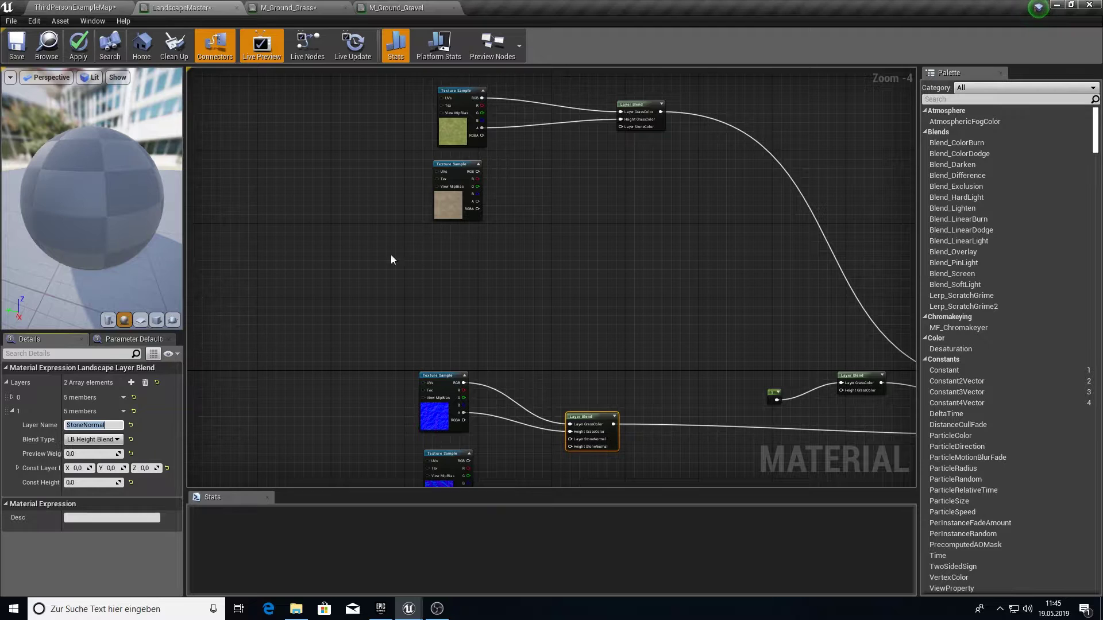
Set the StoneColor layer to LB Height Blend and wire the gravel color and normal samples into their Layer Blend nodes' stone inputs.
{"action": "left_click", "coordinate": [98, 440]}
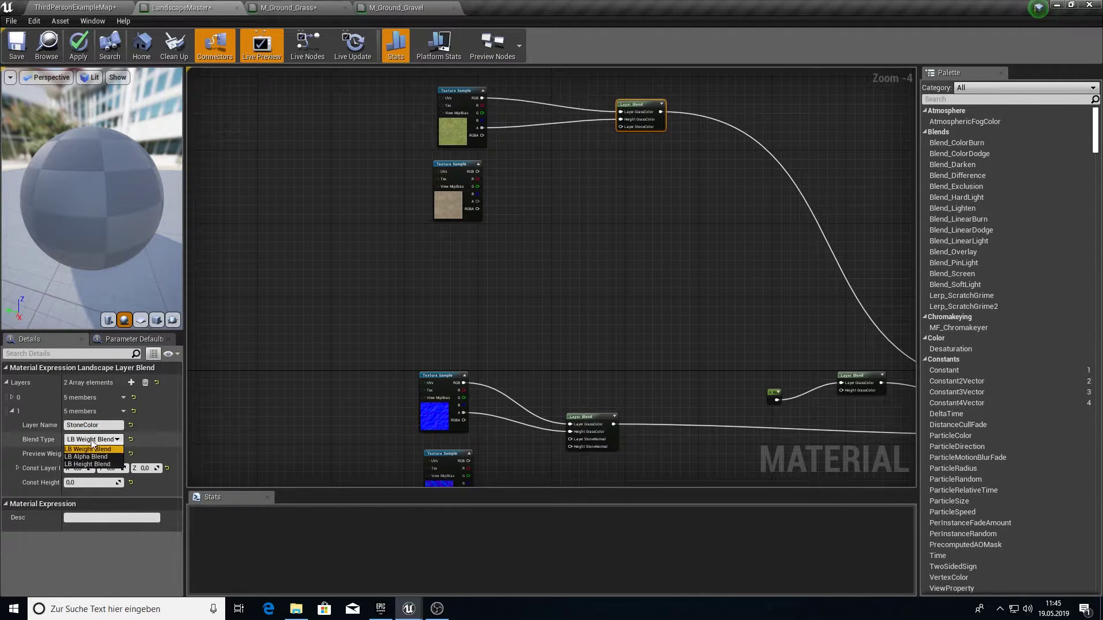
{"action": "left_click", "coordinate": [87, 464]}
{"action": "left_click_drag", "start_coordinate": [470, 172], "coordinate": [476, 202]}
{"action": "right_click_drag", "start_coordinate": [579, 322], "coordinate": [526, 220]}
{"action": "mouse_move", "coordinate": [516, 336]}
{"action": "left_mouse_down"}
{"action": "mouse_move", "coordinate": [409, 357]}
{"action": "mouse_move", "coordinate": [517, 344]}
{"action": "left_mouse_up"}
{"action": "right_click_drag", "start_coordinate": [516, 323], "coordinate": [505, 244]}
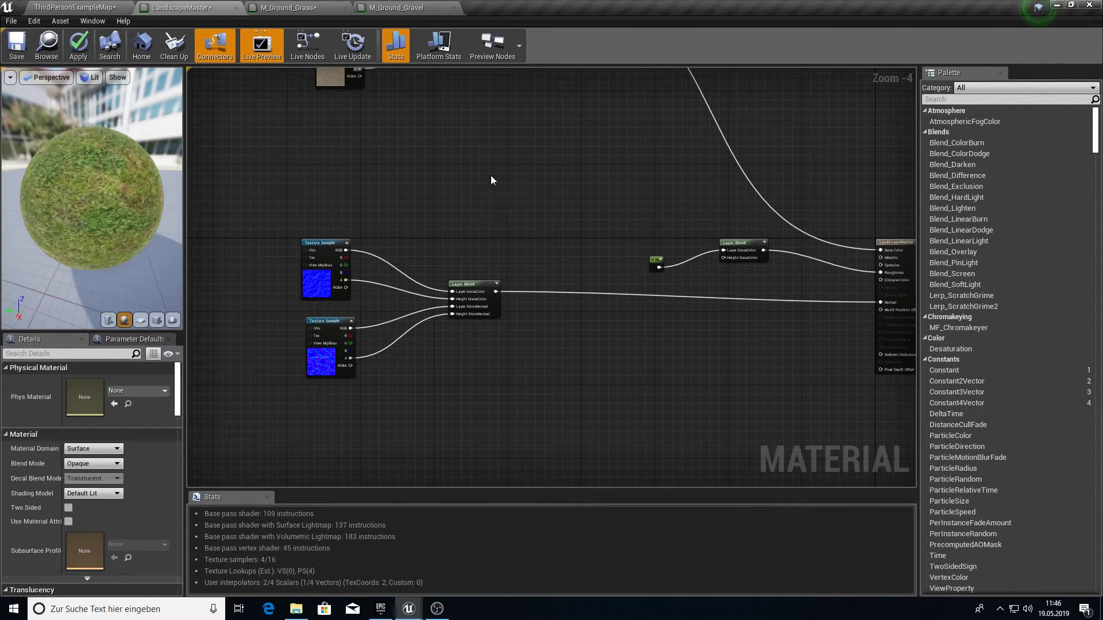
Move the normal node group further down and shift the roughness constant and its Layer Blend left to free up space.
{"action": "right_click_drag", "start_coordinate": [450, 182], "coordinate": [457, 223]}
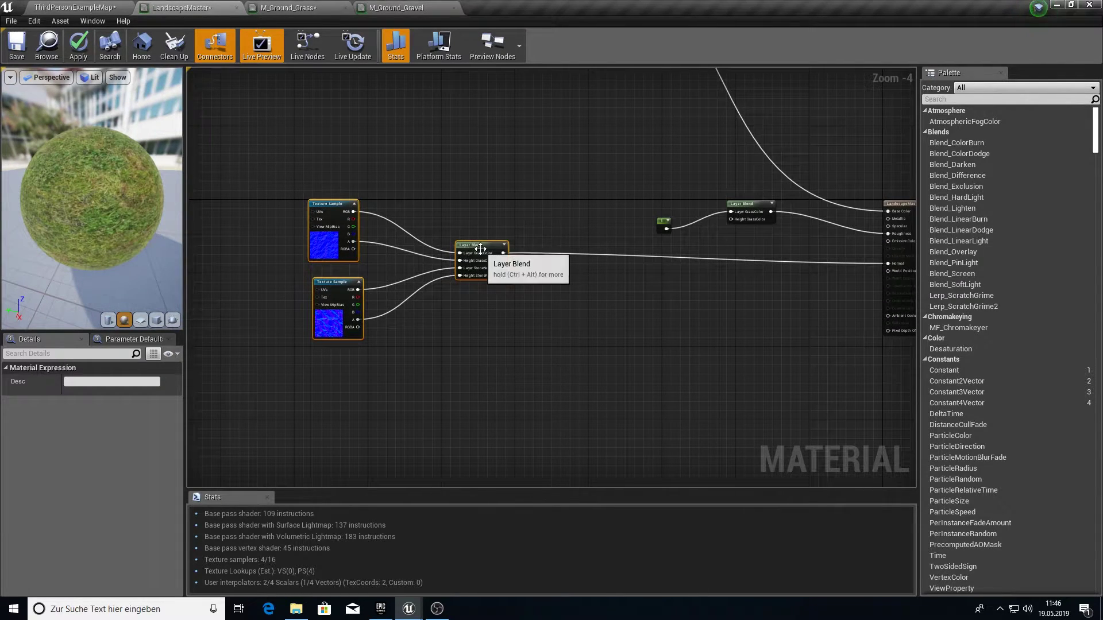
{"action": "left_click_drag", "start_coordinate": [478, 249], "coordinate": [435, 469]}
{"action": "right_click_drag", "start_coordinate": [620, 86], "coordinate": [629, 242]}
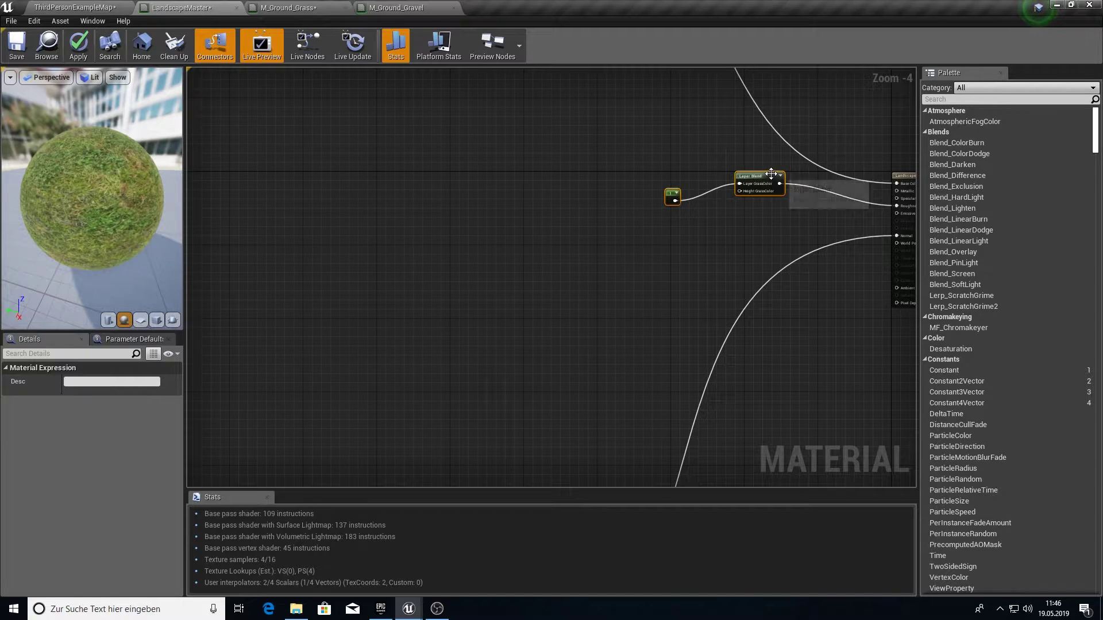
{"action": "left_click_drag", "start_coordinate": [770, 174], "coordinate": [327, 232]}
{"action": "right_click_drag", "start_coordinate": [266, 273], "coordinate": [389, 275]}
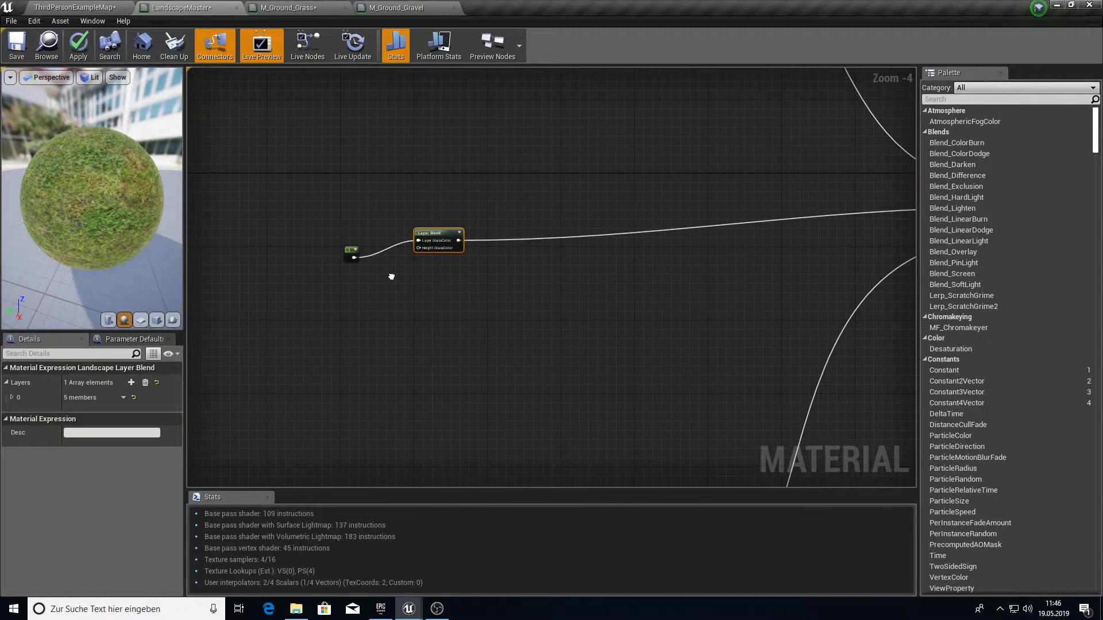
Add a second layer named Stone to the roughness Layer Blend node and set its blend type to LB Height Blend.
{"action": "left_click", "coordinate": [131, 382]}
{"action": "left_click", "coordinate": [12, 411]}
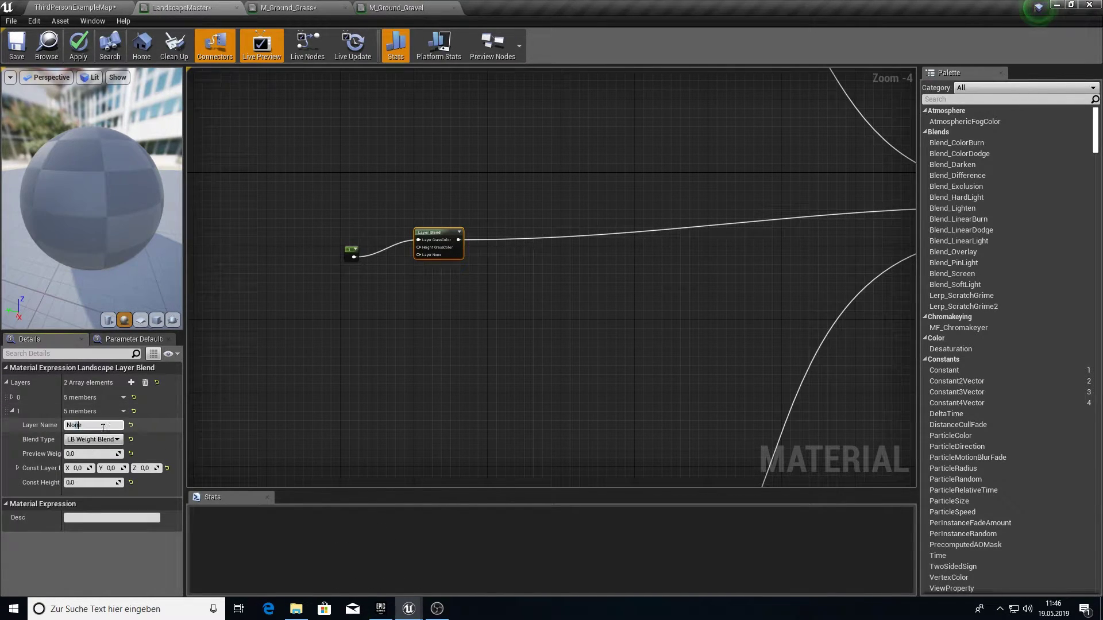
{"action": "type", "text": "St"}
{"action": "key", "text": "Return"}
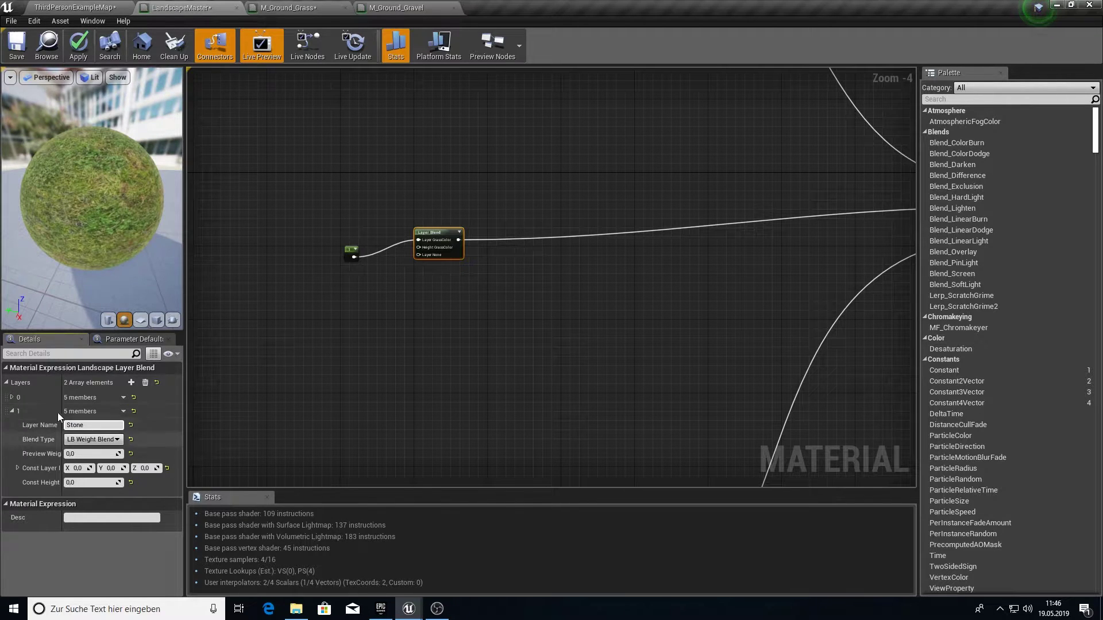
{"action": "left_click", "coordinate": [94, 439]}
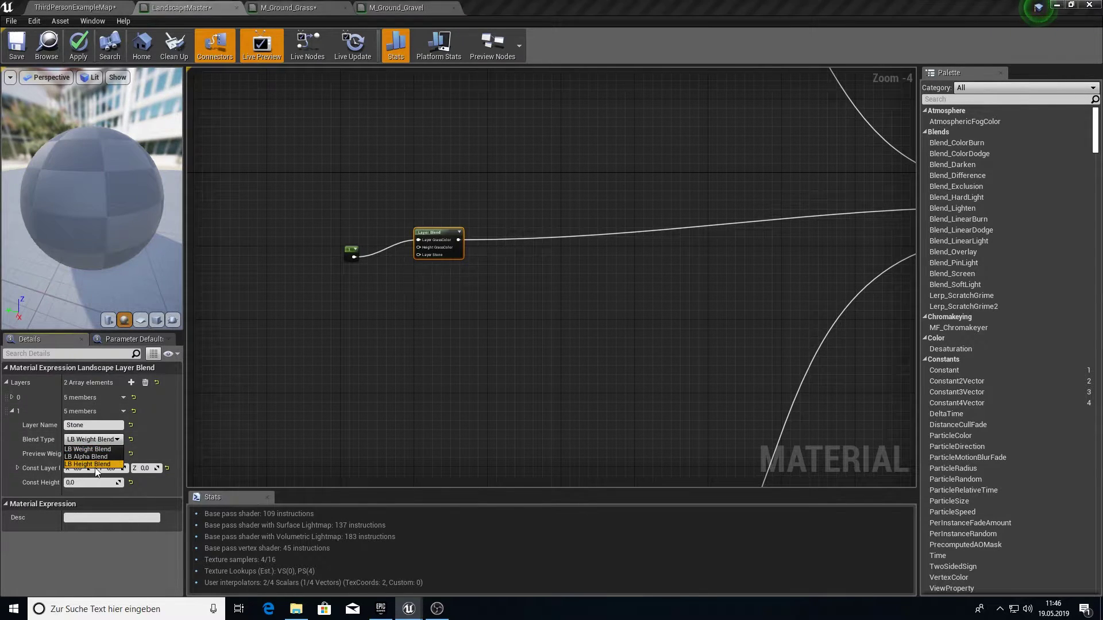
{"action": "left_click", "coordinate": [89, 463]}
Copy the roughness Lerp with its 0.8 and 0.4 constants from M_Ground_Gravel into LandscapeMaster and connect it to the roughness Layer Blend.
{"action": "left_click", "coordinate": [380, 7]}
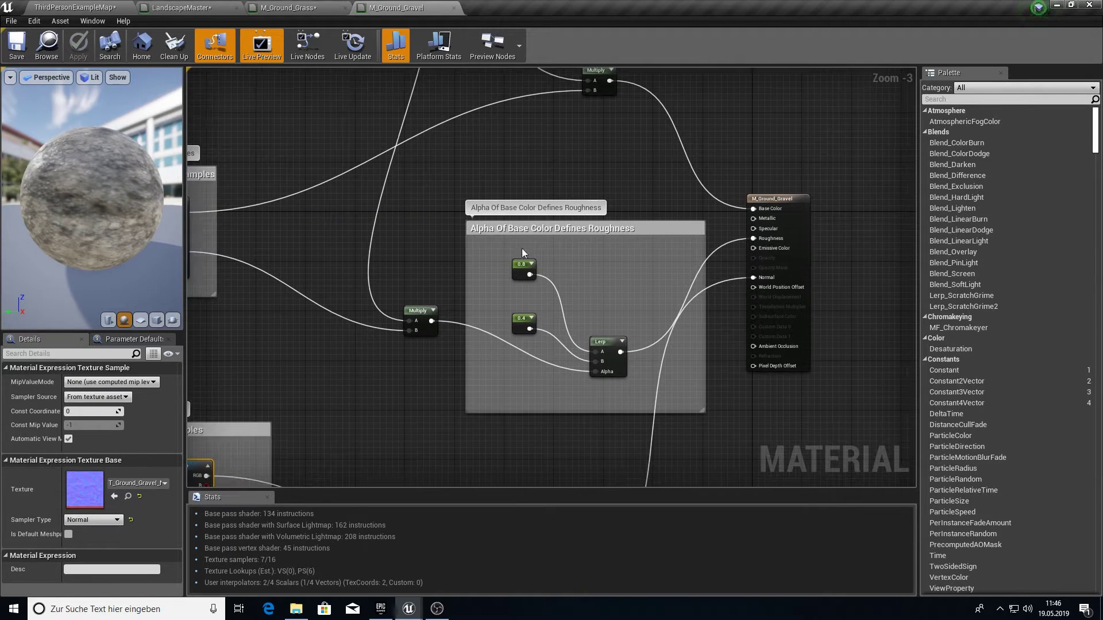
{"action": "left_click_drag", "start_coordinate": [461, 375], "coordinate": [471, 400]}
{"action": "right_click_drag", "start_coordinate": [442, 325], "coordinate": [663, 341]}
{"action": "left_click", "coordinate": [279, 4]}
{"action": "left_click", "coordinate": [203, 5]}
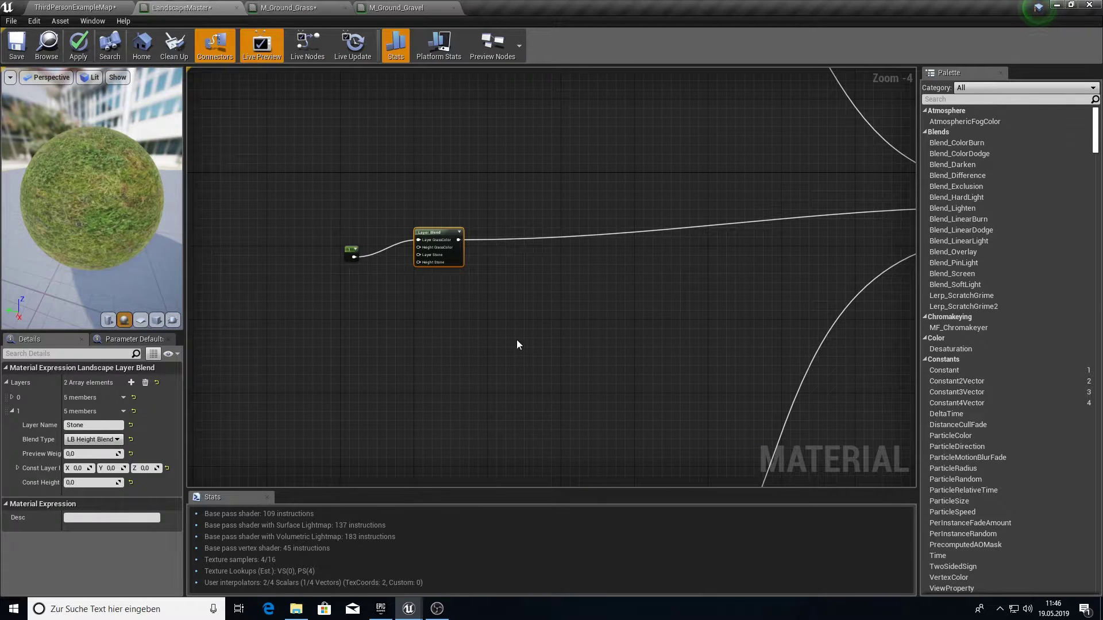
{"action": "right_click_drag", "start_coordinate": [282, 263], "coordinate": [477, 314]}
{"action": "key", "text": "ctrl+v"}
{"action": "left_click_drag", "start_coordinate": [516, 356], "coordinate": [618, 304]}
Check the alpha wiring in M_Ground_Gravel and connect the gravel color sample's alpha output to the Lerp's Alpha input in LandscapeMaster.
{"action": "left_click", "coordinate": [402, 7]}
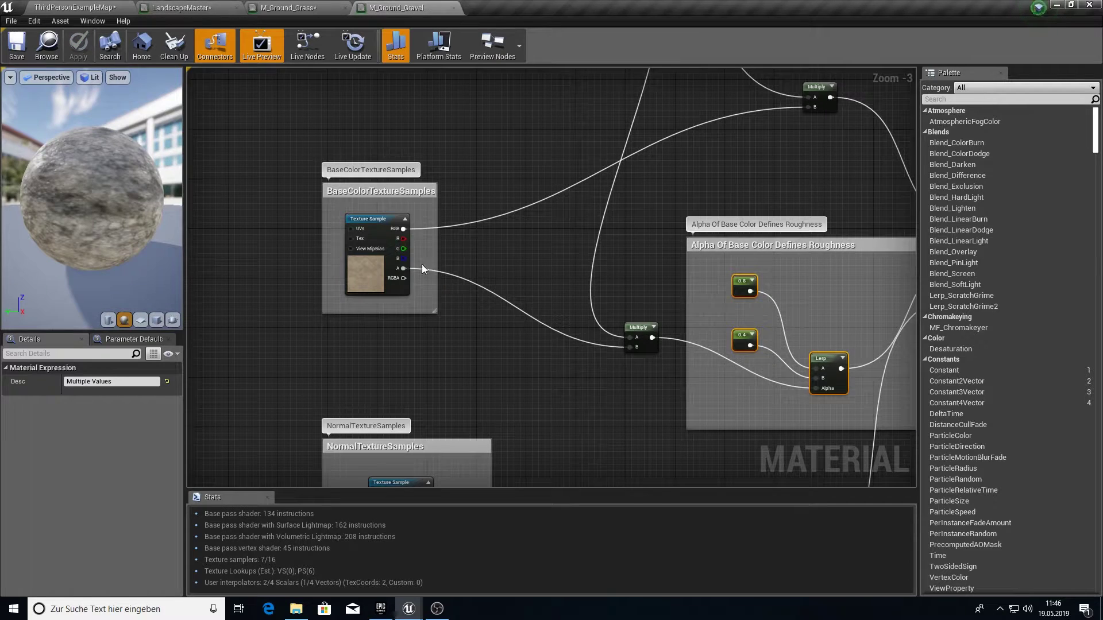
{"action": "left_click", "coordinate": [348, 7]}
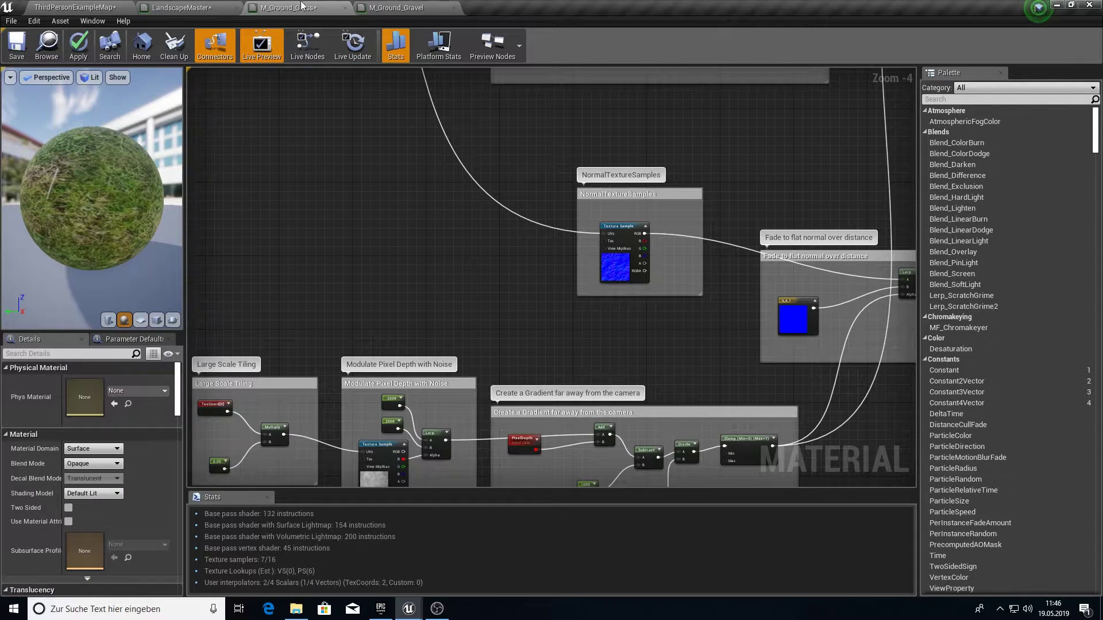
{"action": "left_click", "coordinate": [183, 7]}
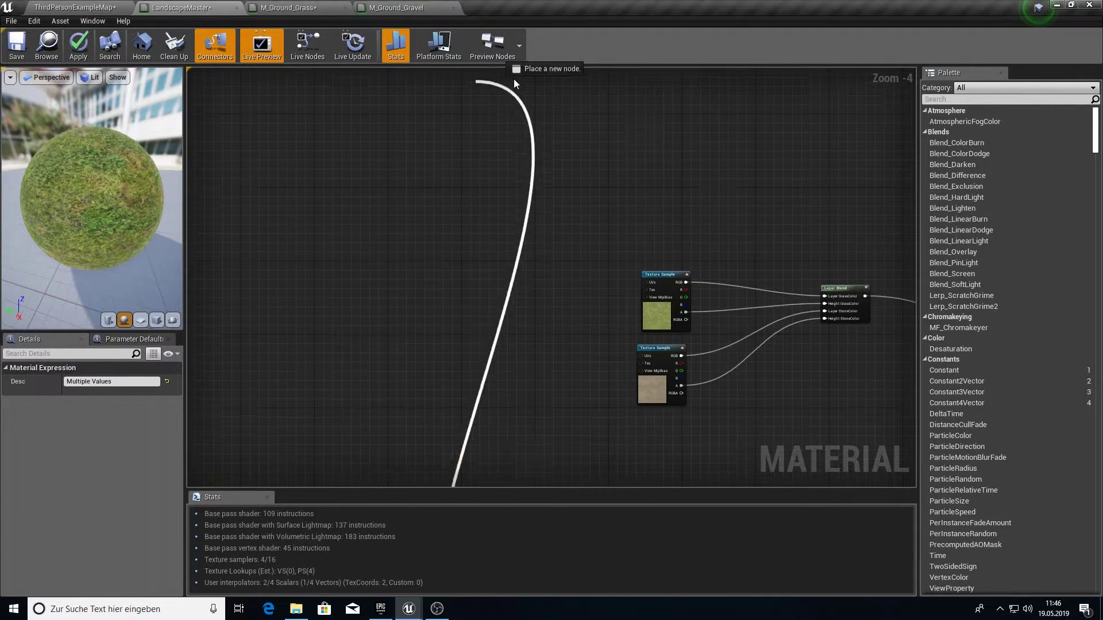
{"action": "left_click_drag", "start_coordinate": [480, 72], "coordinate": [679, 403]}
{"action": "right_click_drag", "start_coordinate": [666, 438], "coordinate": [541, 142]}
{"action": "scroll", "coordinate": [535, 149], "scroll_direction": "down", "scroll_amount": 2}
{"action": "right_click_drag", "start_coordinate": [593, 236], "coordinate": [495, 231]}
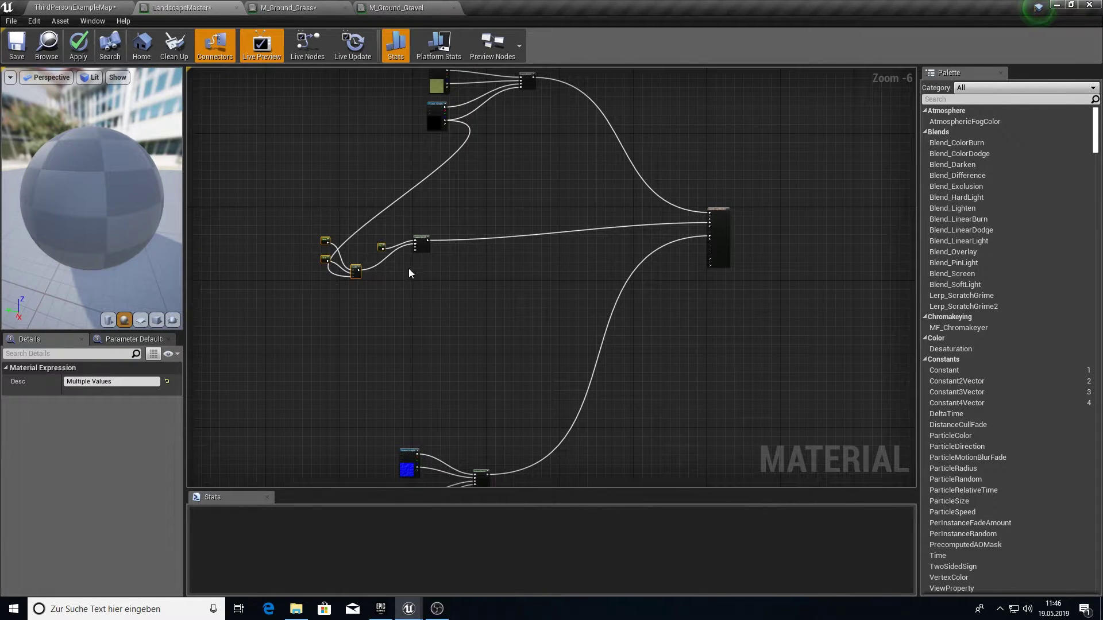
Rewire the Lerp output to the Layer Stone input of the roughness Layer Blend, and apply and save LandscapeMaster.
{"action": "left_click_drag", "start_coordinate": [266, 167], "coordinate": [402, 300]}
{"action": "scroll", "coordinate": [386, 241], "scroll_direction": "up", "scroll_amount": 3}
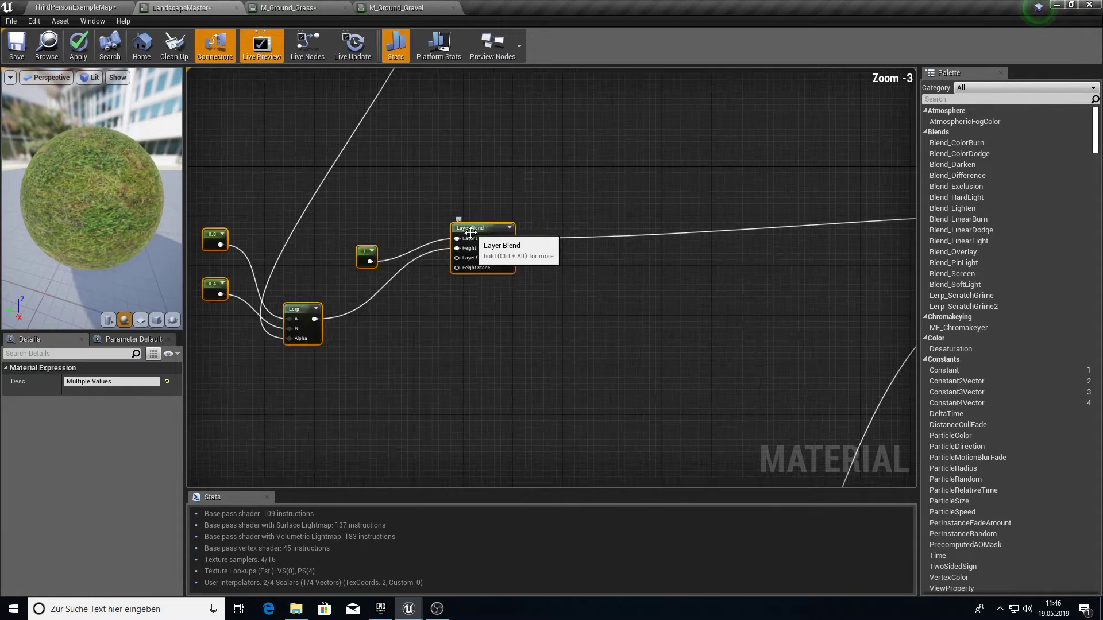
{"action": "left_click_drag", "start_coordinate": [315, 318], "coordinate": [457, 258]}
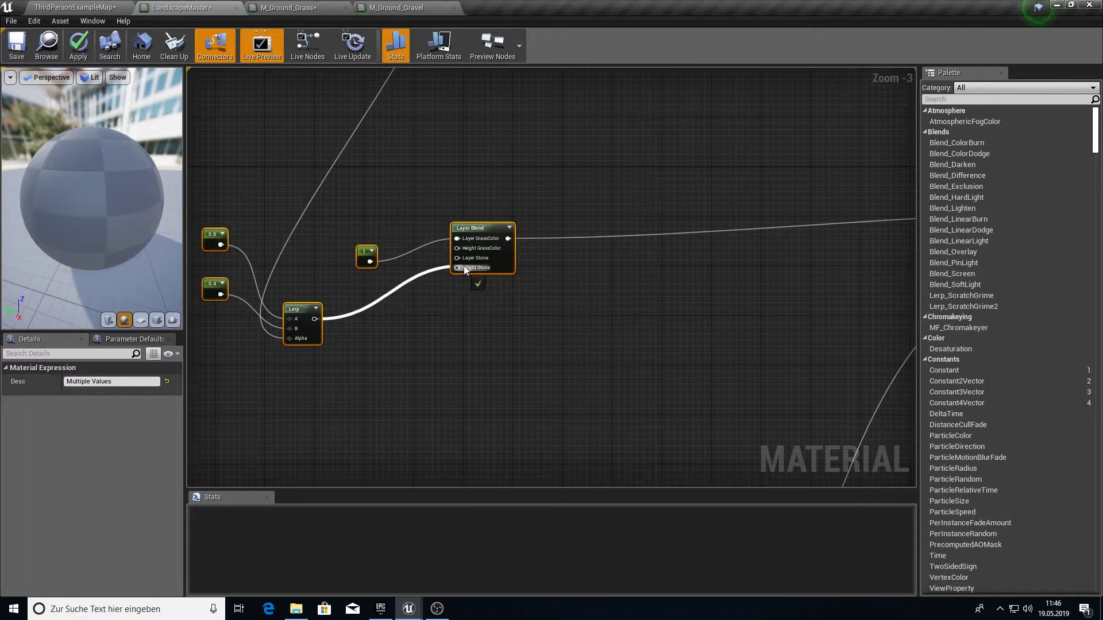
{"action": "right_click_drag", "start_coordinate": [472, 260], "coordinate": [450, 278]}
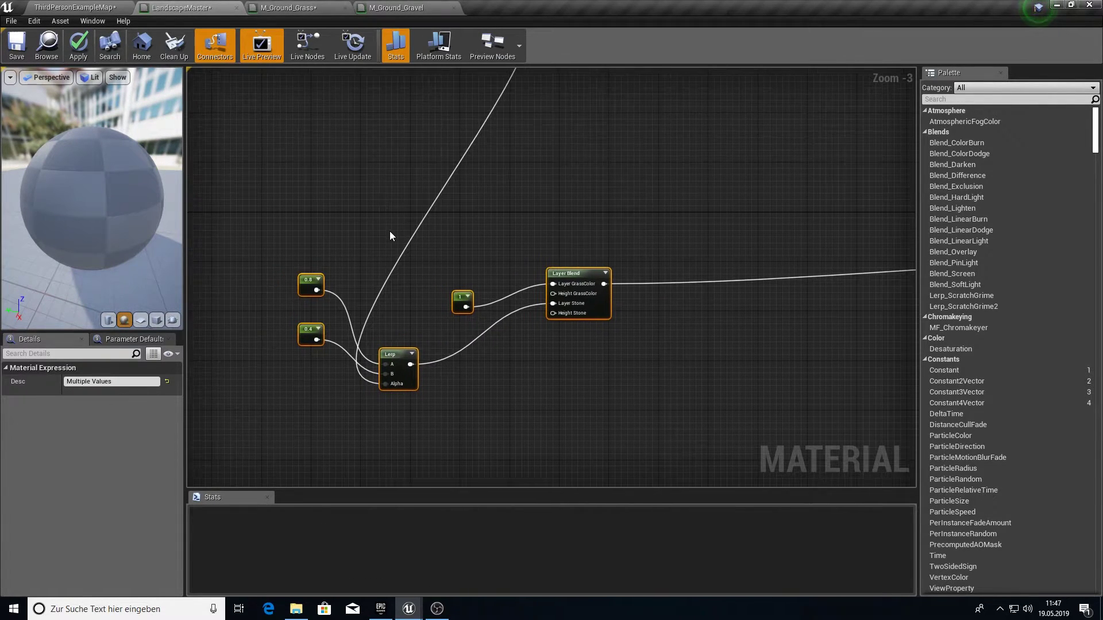
{"action": "left_click", "coordinate": [390, 236]}
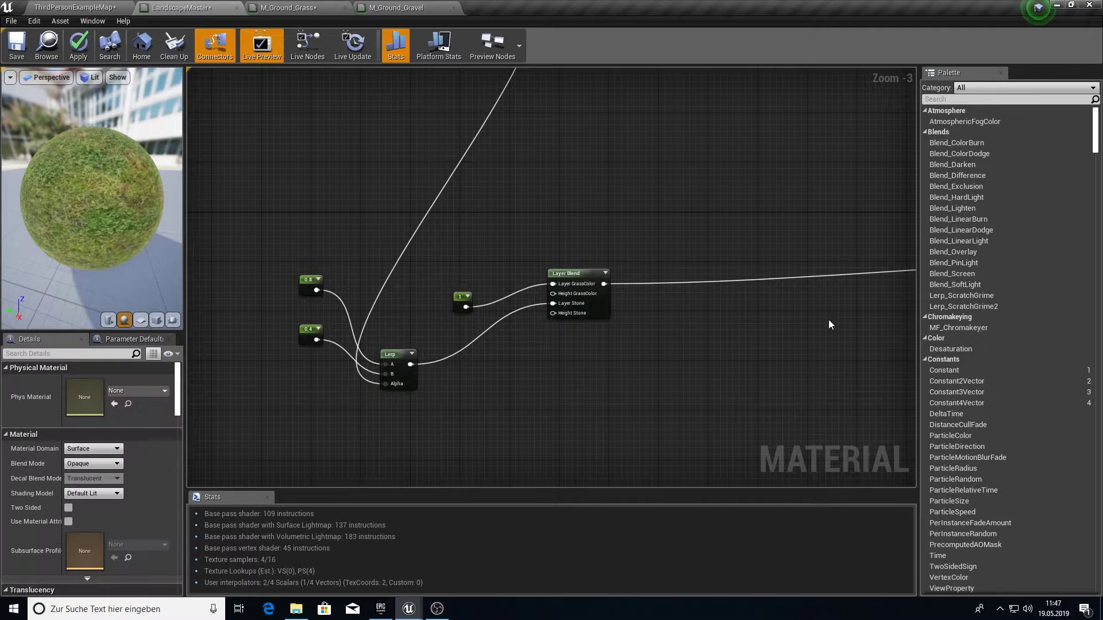
{"action": "left_click", "coordinate": [78, 57]}
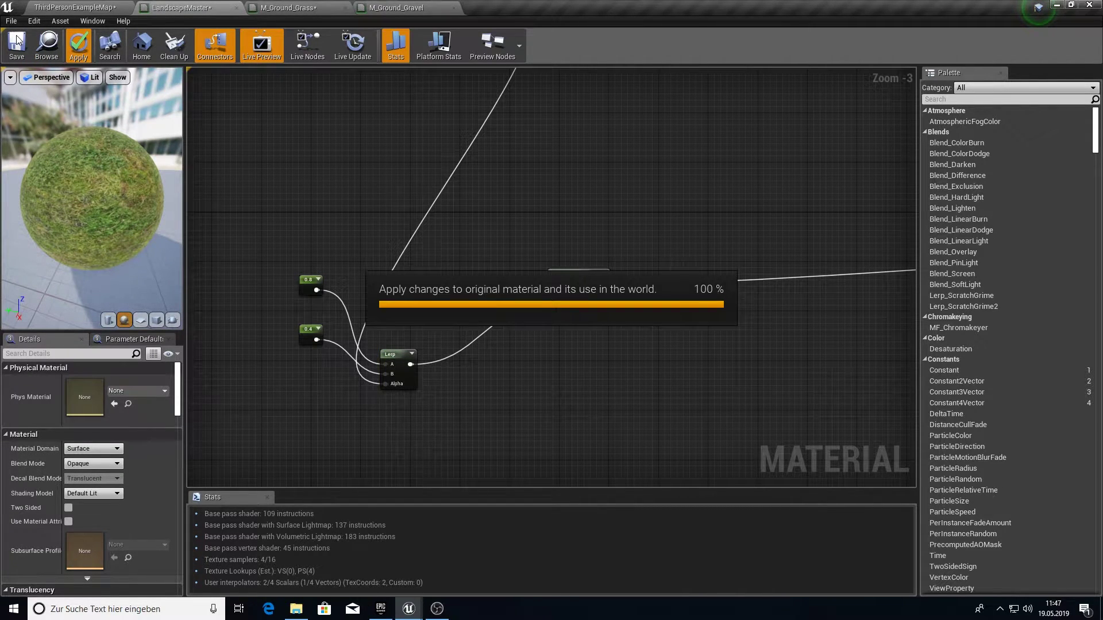
{"action": "left_click", "coordinate": [16, 43]}
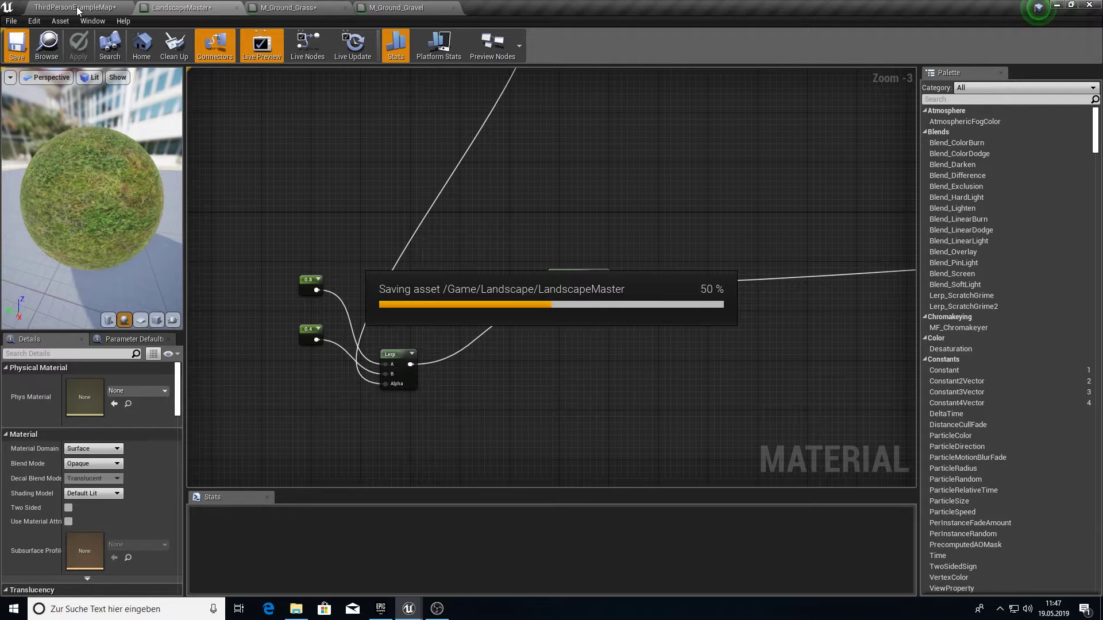
Return to the ThirdPersonExampleMap level, enter landscape painting and open the Landscape content folder.
{"action": "left_click", "coordinate": [76, 7]}
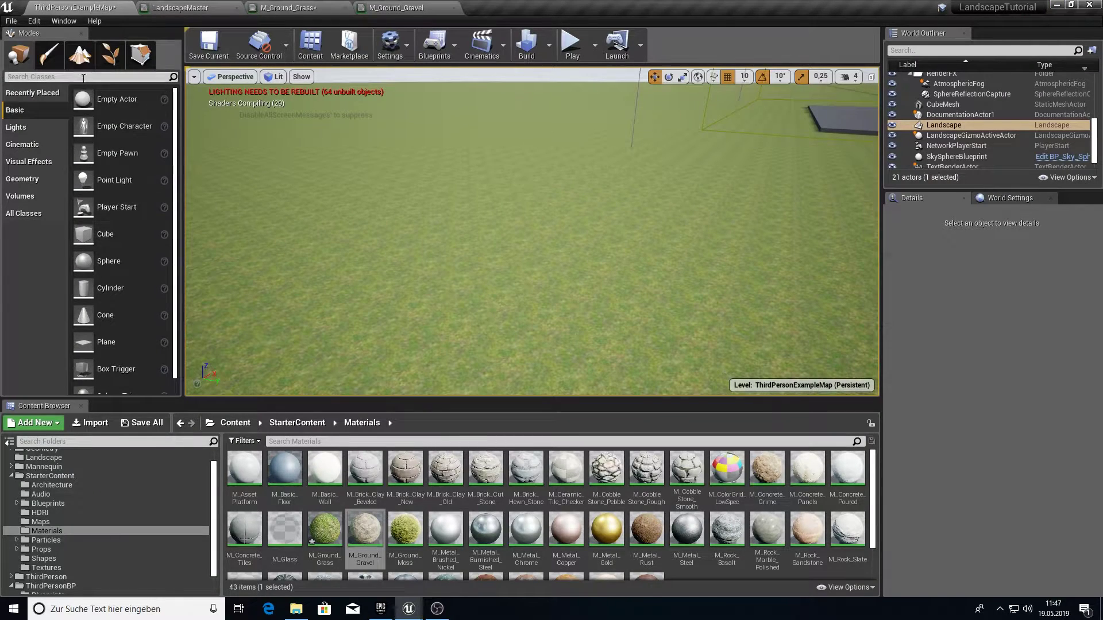
{"action": "left_click", "coordinate": [80, 54]}
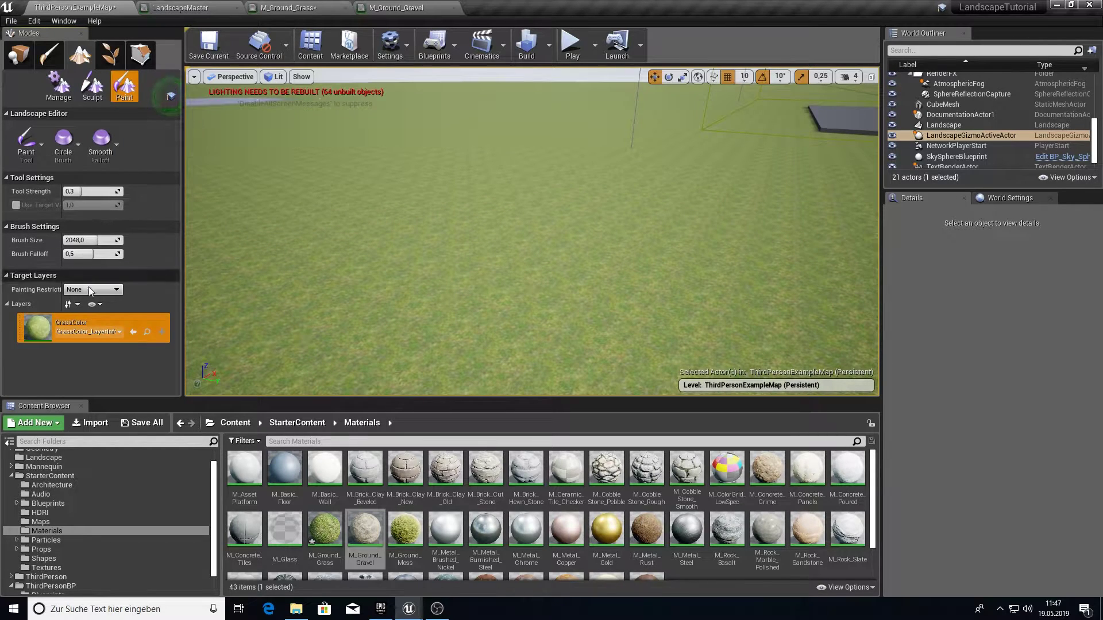
{"action": "left_click", "coordinate": [12, 476]}
{"action": "left_click", "coordinate": [49, 503]}
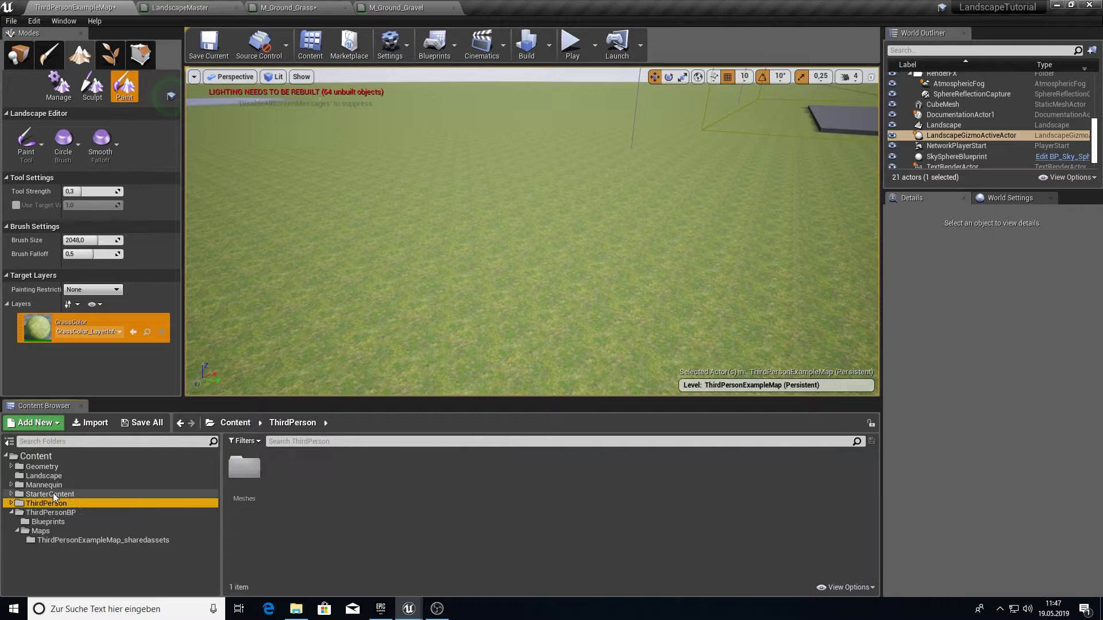
{"action": "left_click", "coordinate": [50, 494]}
{"action": "left_click", "coordinate": [43, 475]}
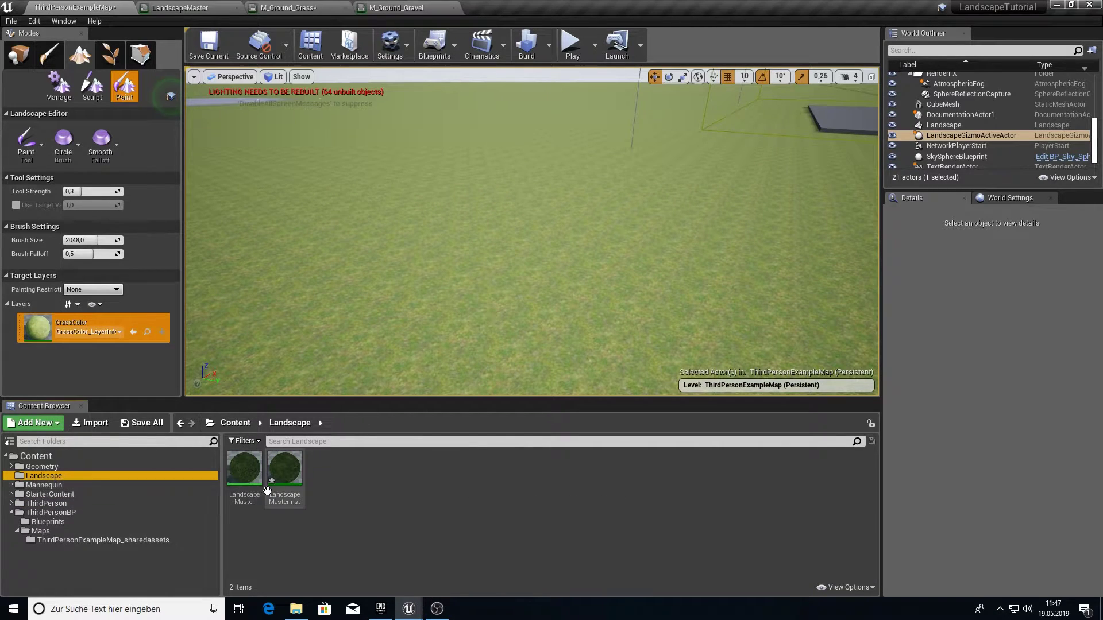
Reassign LandscapeMasterInst as the Landscape actor's Landscape Material and reload the target layers for painting.
{"action": "left_click", "coordinate": [18, 55]}
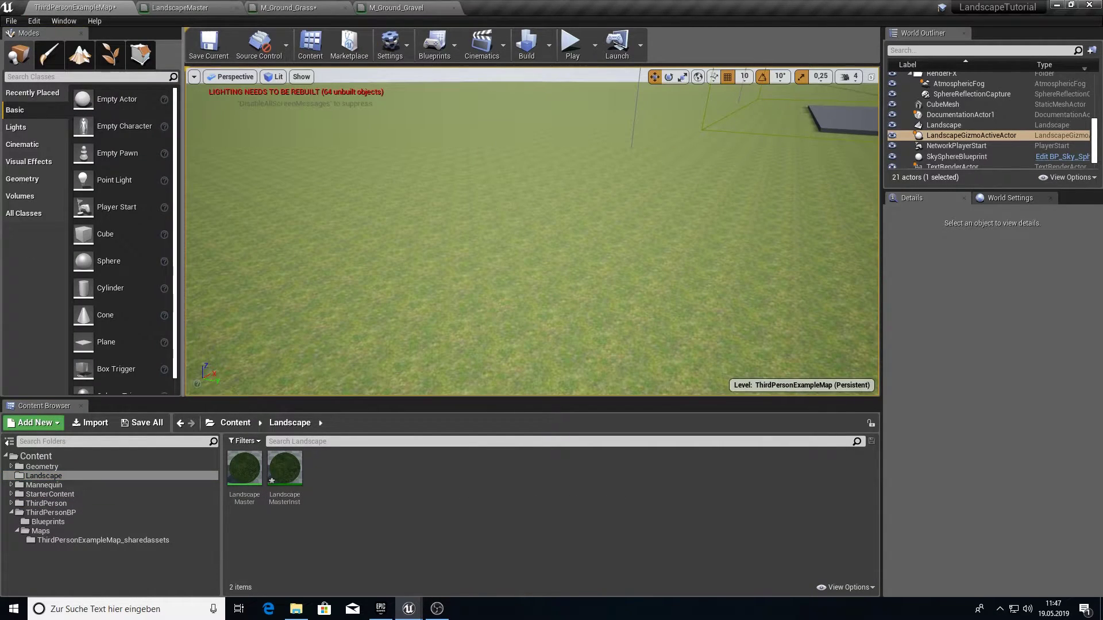
{"action": "left_click_drag", "start_coordinate": [284, 468], "coordinate": [1012, 481]}
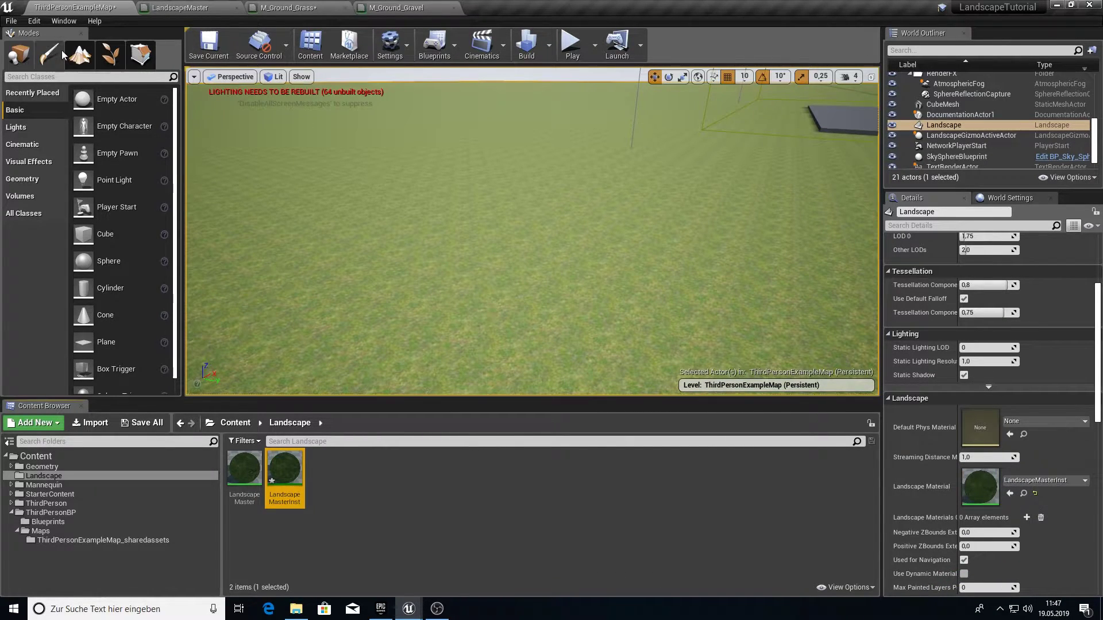
{"action": "left_click", "coordinate": [79, 55]}
{"action": "scroll", "coordinate": [97, 350], "scroll_direction": "down", "scroll_amount": 2}
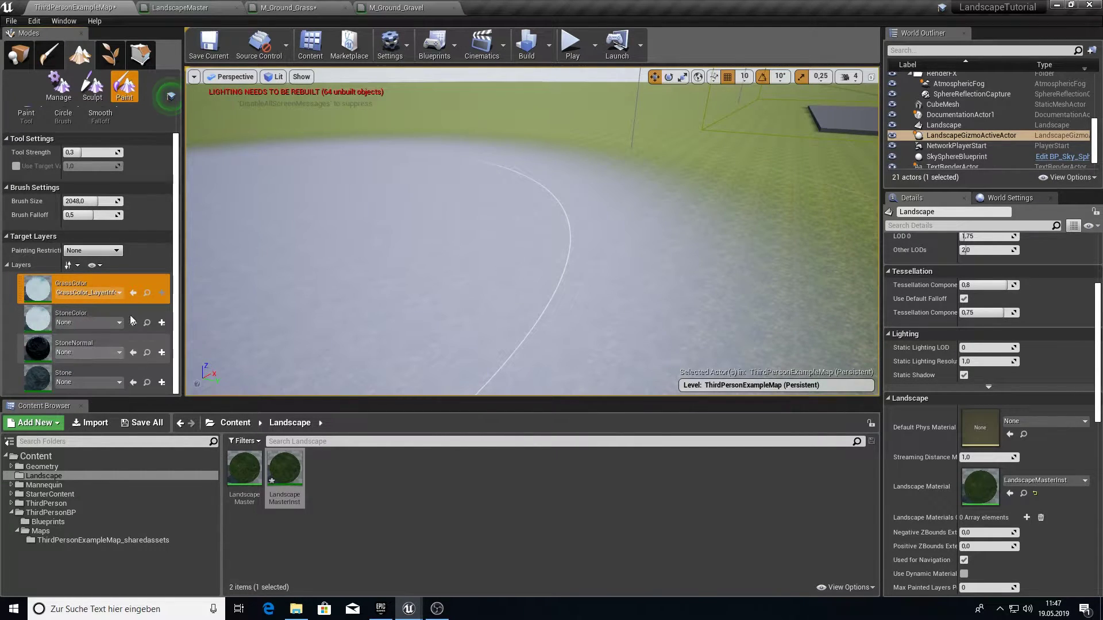
Go back to the LandscapeMaster graph and examine the layer names used by the Layer Blend nodes.
{"action": "left_click", "coordinate": [394, 6]}
{"action": "left_click", "coordinate": [320, 6]}
{"action": "left_click", "coordinate": [214, 5]}
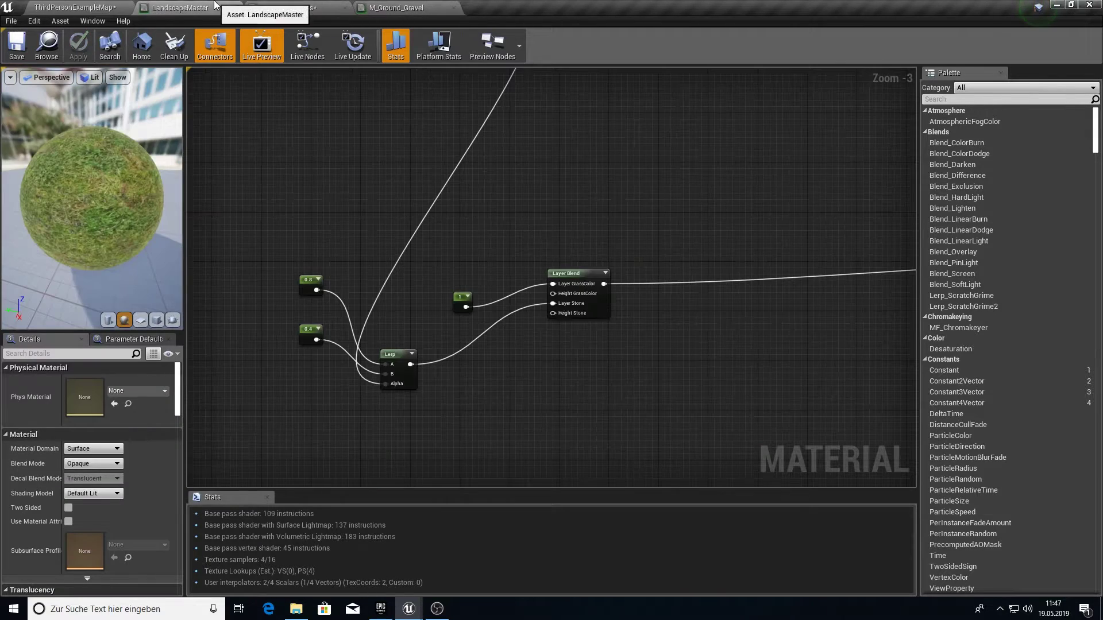
{"action": "right_click_drag", "start_coordinate": [491, 156], "coordinate": [376, 236]}
{"action": "scroll", "coordinate": [490, 332], "scroll_direction": "down", "scroll_amount": 1}
{"action": "scroll", "coordinate": [490, 332], "scroll_direction": "down", "scroll_amount": 1}
{"action": "right_click_drag", "start_coordinate": [502, 273], "coordinate": [497, 406]}
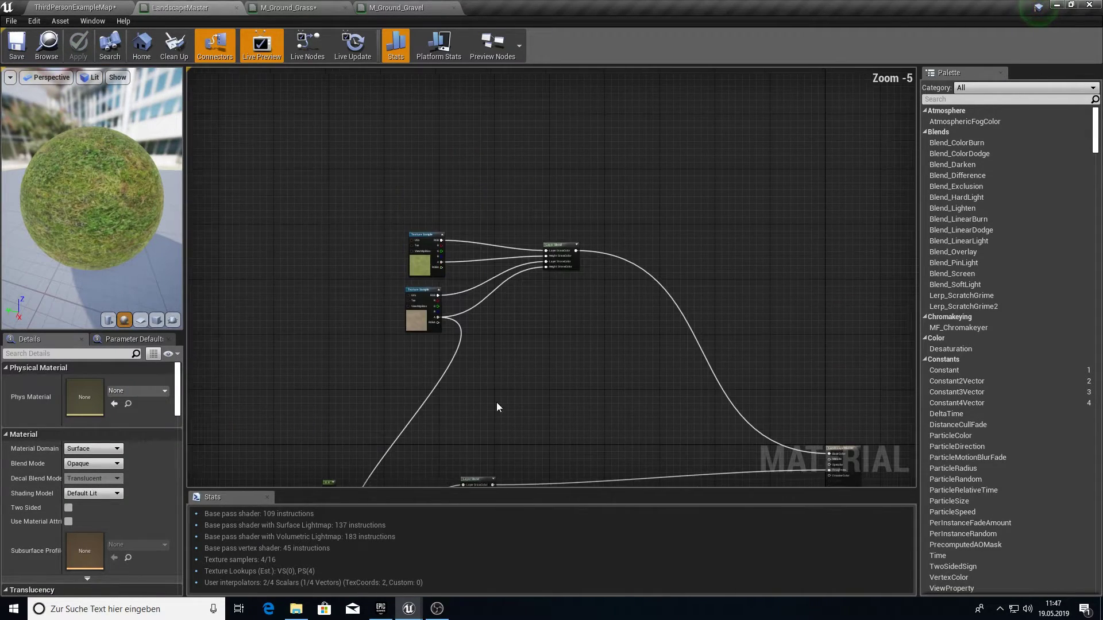
{"action": "scroll", "coordinate": [564, 307], "scroll_direction": "up", "scroll_amount": 3}
{"action": "right_click_drag", "start_coordinate": [553, 236], "coordinate": [512, 71]}
{"action": "right_click_drag", "start_coordinate": [498, 298], "coordinate": [505, 252]}
{"action": "right_click_drag", "start_coordinate": [416, 316], "coordinate": [474, 279]}
{"action": "left_click", "coordinate": [439, 311]}
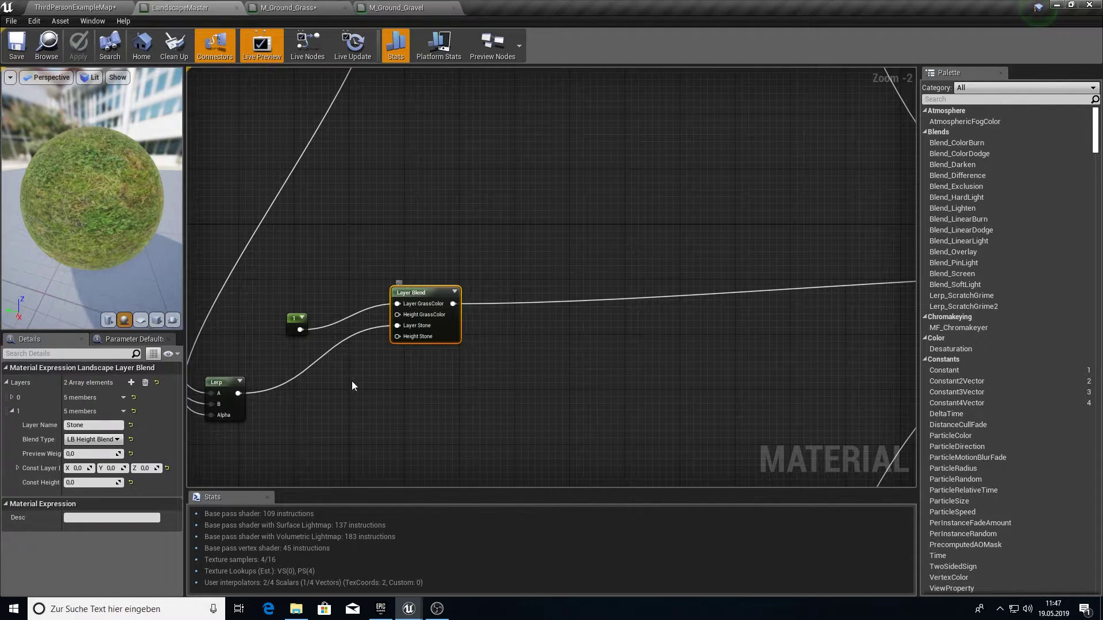
Rename the StoneColor layer of the Base Color Layer Blend node to Stone.
{"action": "right_click_drag", "start_coordinate": [402, 228], "coordinate": [374, 506]}
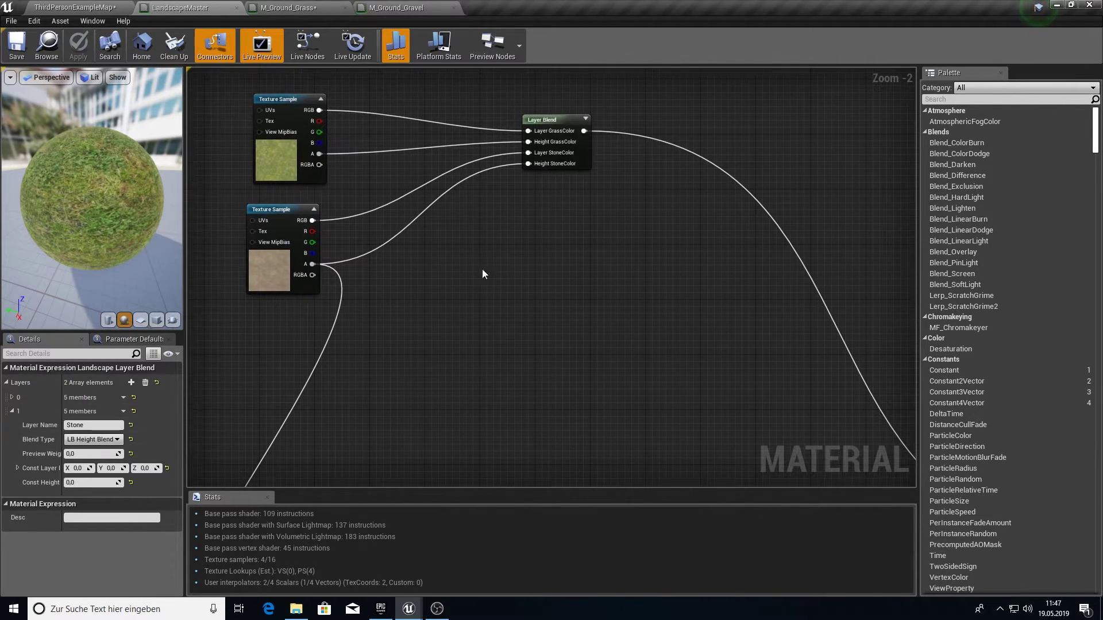
{"action": "right_click_drag", "start_coordinate": [481, 269], "coordinate": [518, 59]}
{"action": "right_click_drag", "start_coordinate": [494, 403], "coordinate": [472, 484]}
{"action": "right_click_drag", "start_coordinate": [574, 143], "coordinate": [531, 279]}
{"action": "left_click", "coordinate": [547, 149]}
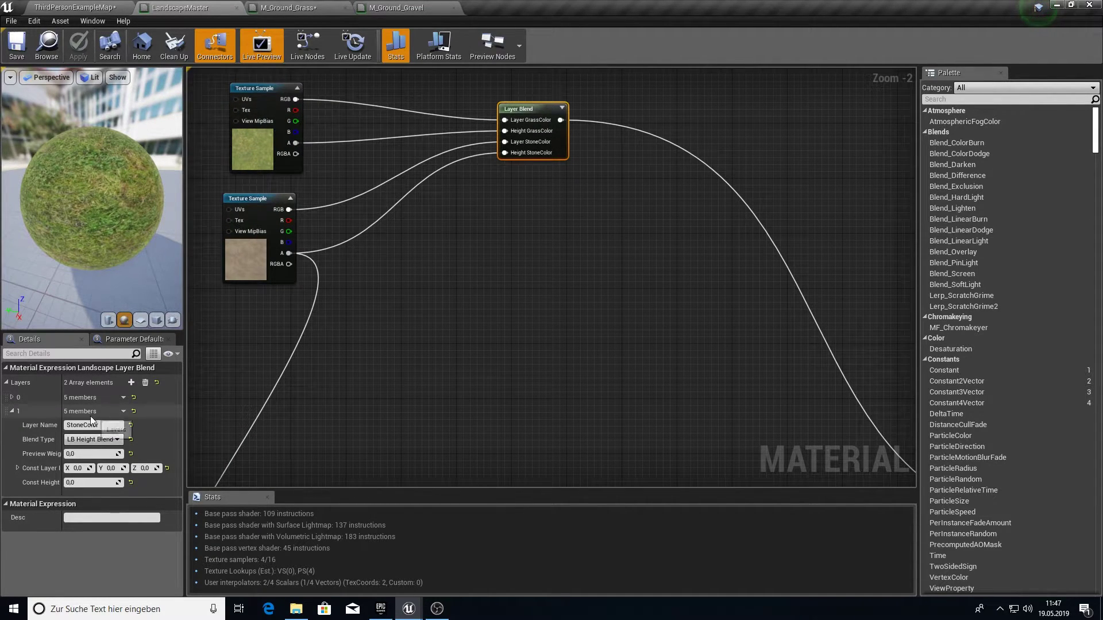
{"action": "left_click", "coordinate": [109, 426]}
{"action": "key", "text": "BackSpace"}
{"action": "key", "text": "Return"}
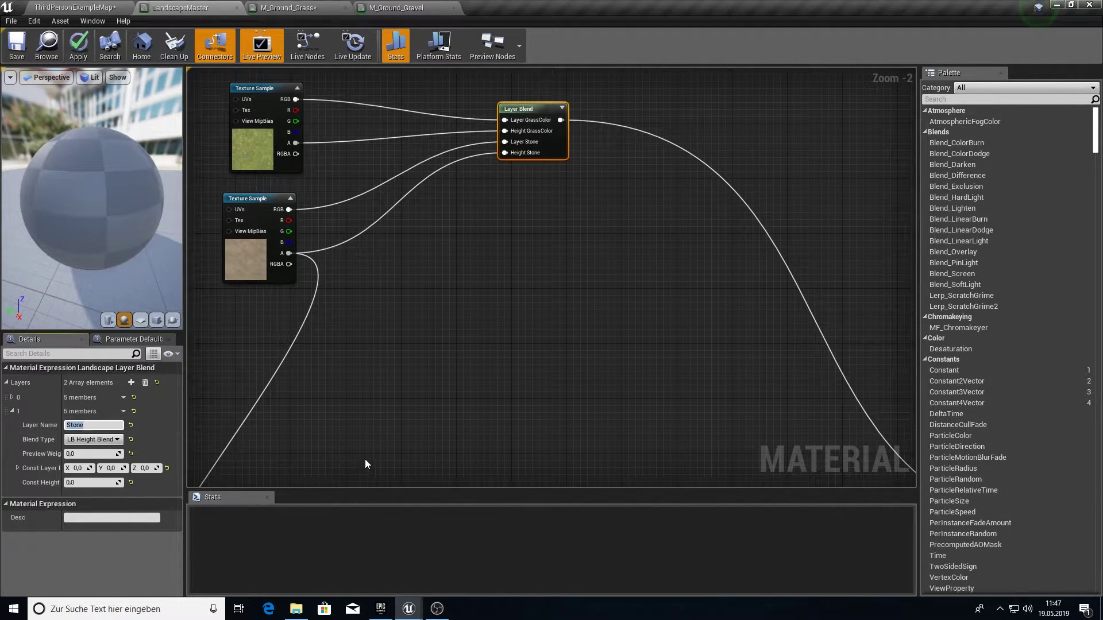
Rename the StoneNormal layer of the normal map Layer Blend node to Stone and apply the material changes.
{"action": "right_click_drag", "start_coordinate": [364, 459], "coordinate": [414, 229]}
{"action": "right_click_drag", "start_coordinate": [436, 454], "coordinate": [488, 224]}
{"action": "right_click_drag", "start_coordinate": [472, 422], "coordinate": [462, 247]}
{"action": "right_click_drag", "start_coordinate": [512, 423], "coordinate": [522, 252]}
{"action": "left_click", "coordinate": [521, 254]}
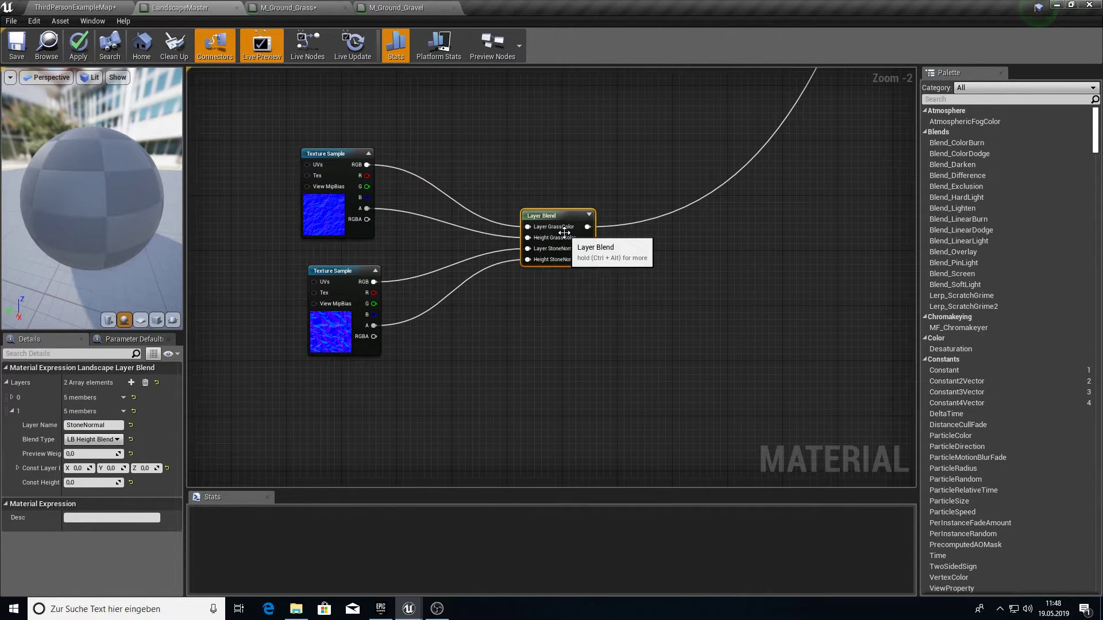
{"action": "key", "text": "BackSpace"}
{"action": "key", "text": "BackSpace"}
{"action": "key", "text": "BackSpace"}
{"action": "key", "text": "BackSpace"}
{"action": "key", "text": "BackSpace"}
{"action": "key", "text": "BackSpace"}
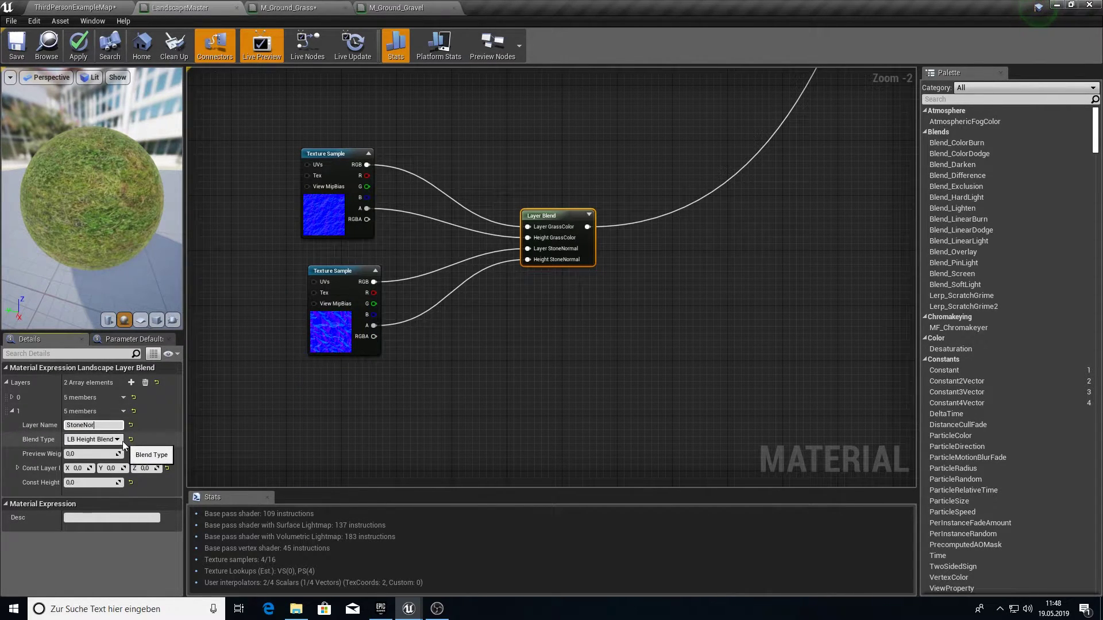
{"action": "key", "text": "Return"}
{"action": "right_click_drag", "start_coordinate": [453, 99], "coordinate": [484, 268]}
{"action": "scroll", "coordinate": [466, 470], "scroll_direction": "down", "scroll_amount": 3}
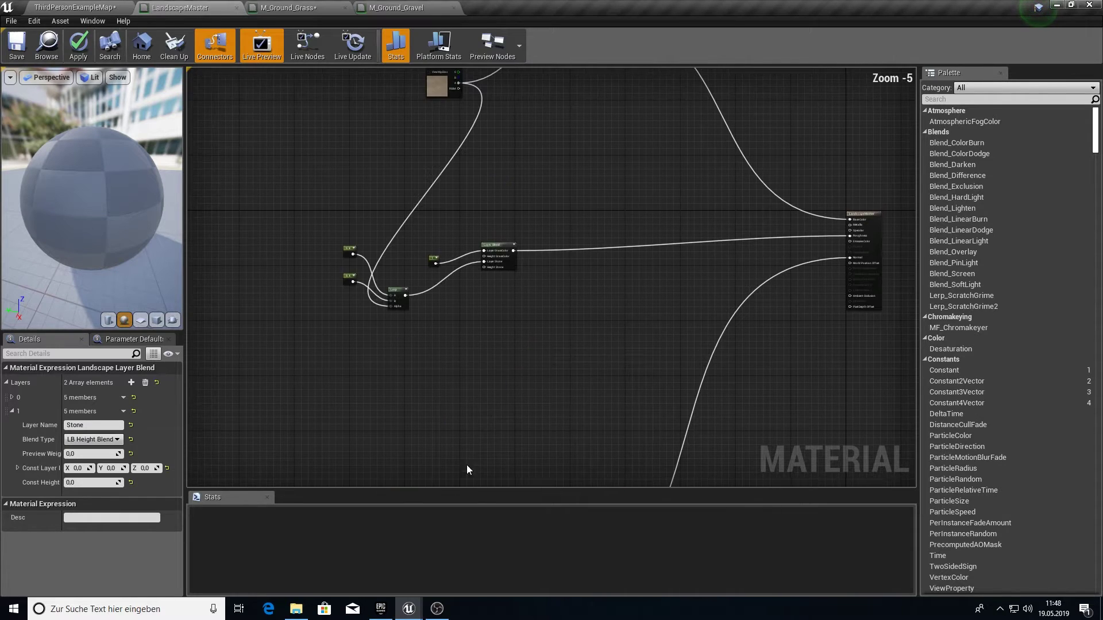
{"action": "left_click", "coordinate": [78, 47]}
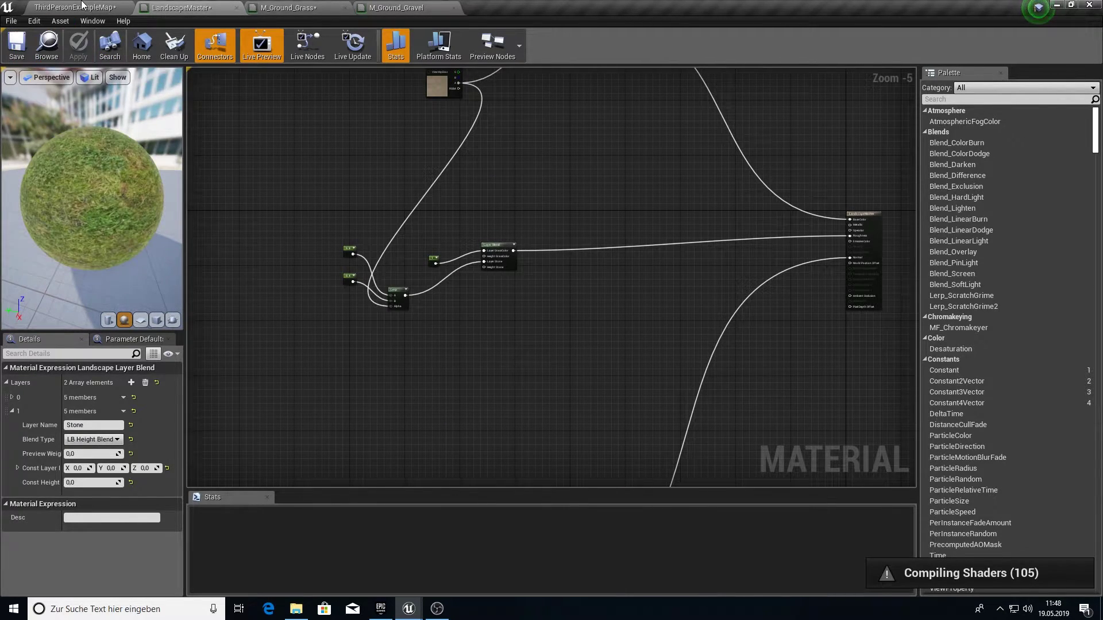
Reload landscape painting in the ThirdPersonExampleMap level and create a Weight-Blended Layer (normal) info for the Stone target layer.
{"action": "left_click", "coordinate": [63, 8]}
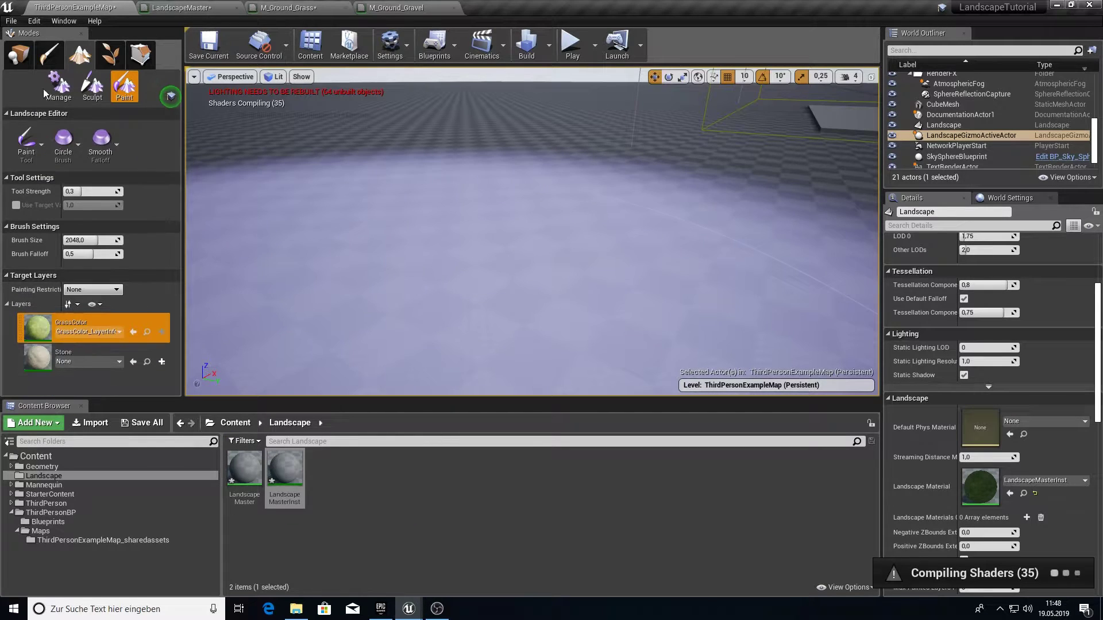
{"action": "key", "text": "shift+1"}
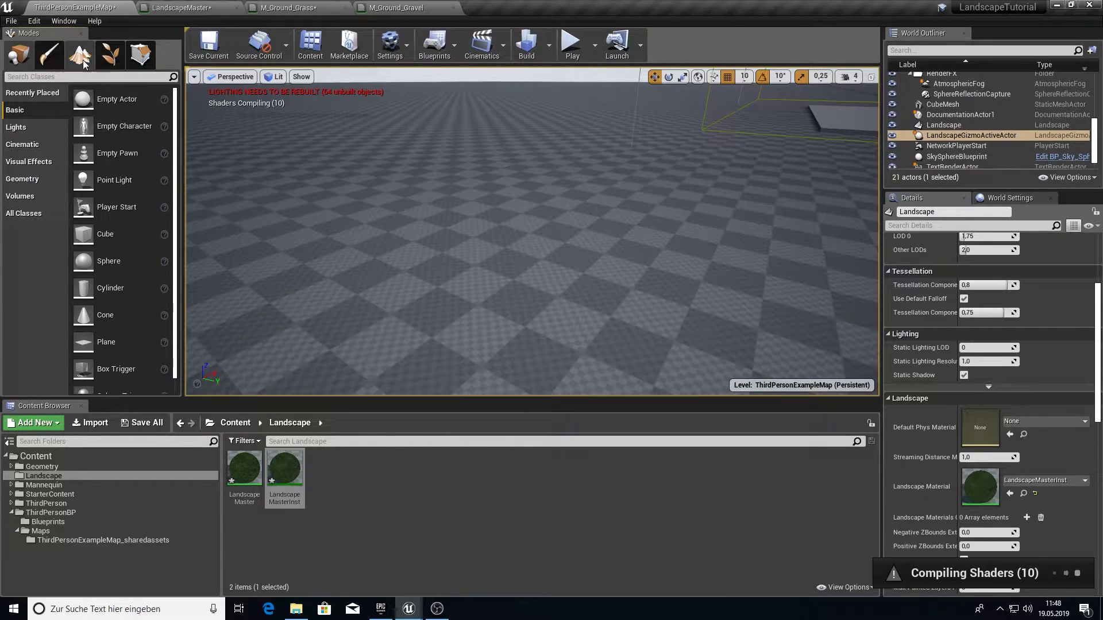
{"action": "left_click", "coordinate": [79, 55]}
{"action": "left_click", "coordinate": [162, 362]}
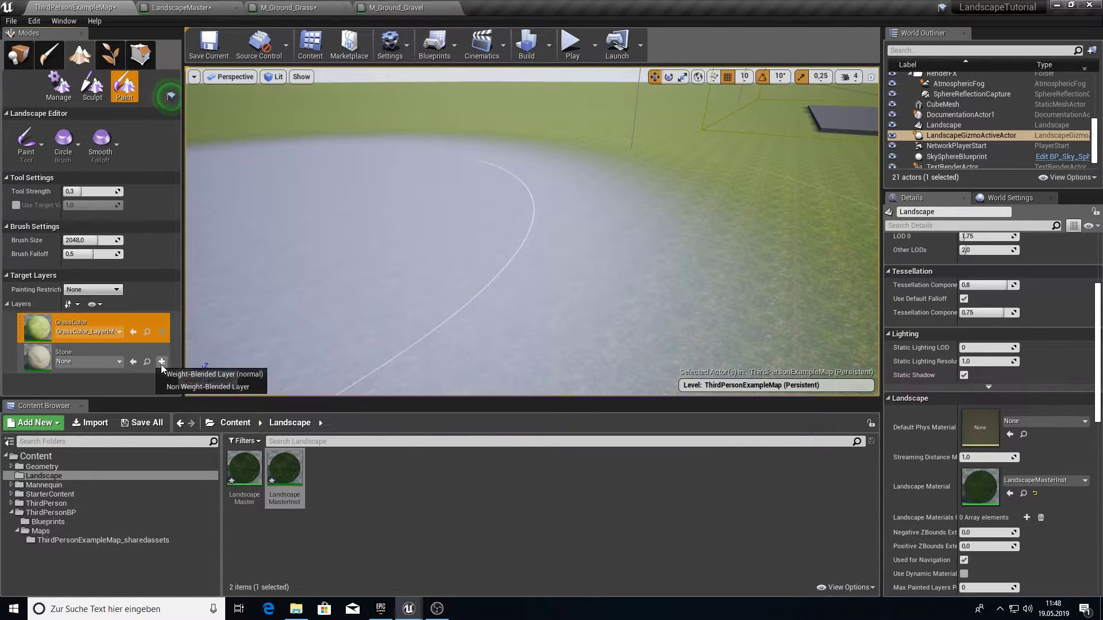
{"action": "left_click", "coordinate": [193, 375]}
{"action": "left_click", "coordinate": [611, 428]}
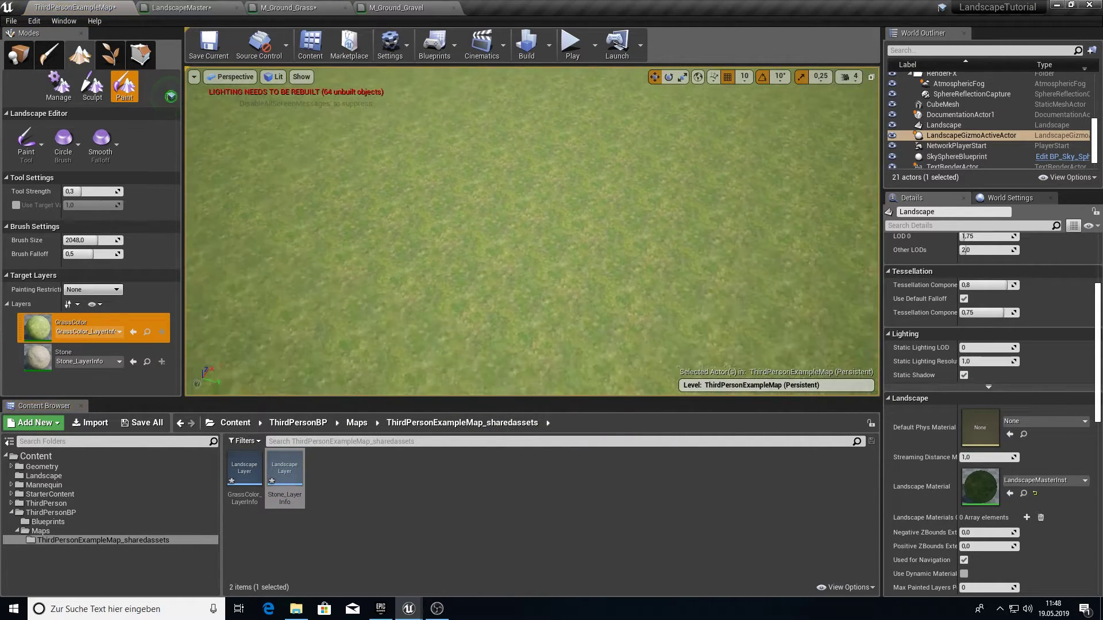
Reduce the brush size to about 732 and paint patches of the Stone layer onto the grass landscape.
{"action": "left_click_drag", "start_coordinate": [98, 240], "coordinate": [80, 241]}
{"action": "left_click", "coordinate": [72, 354]}
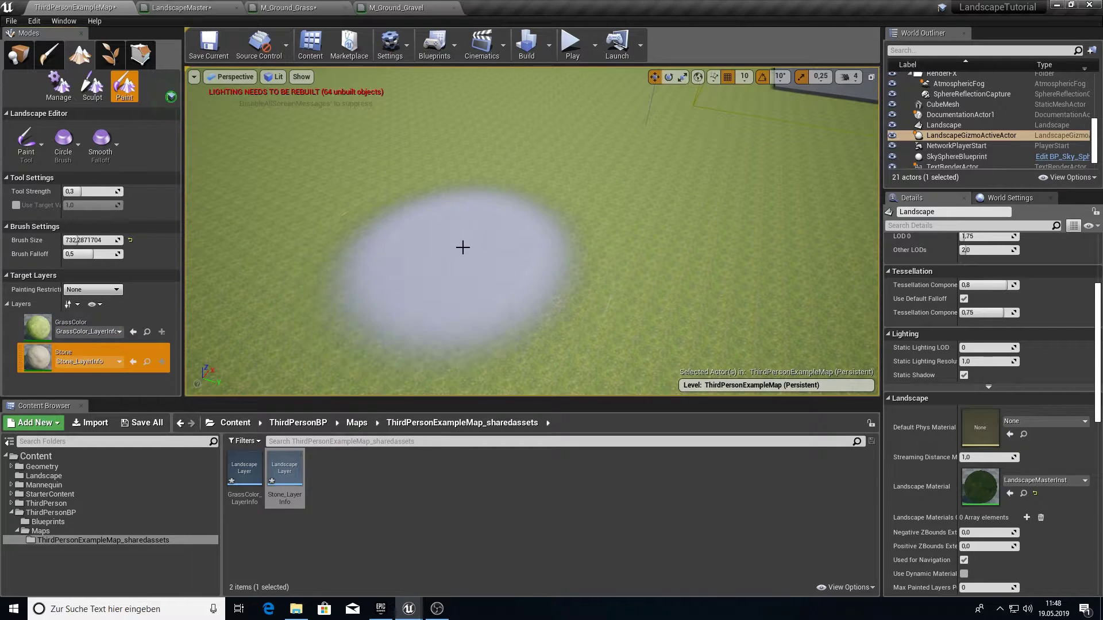
{"action": "left_click_drag", "start_coordinate": [467, 209], "coordinate": [607, 308]}
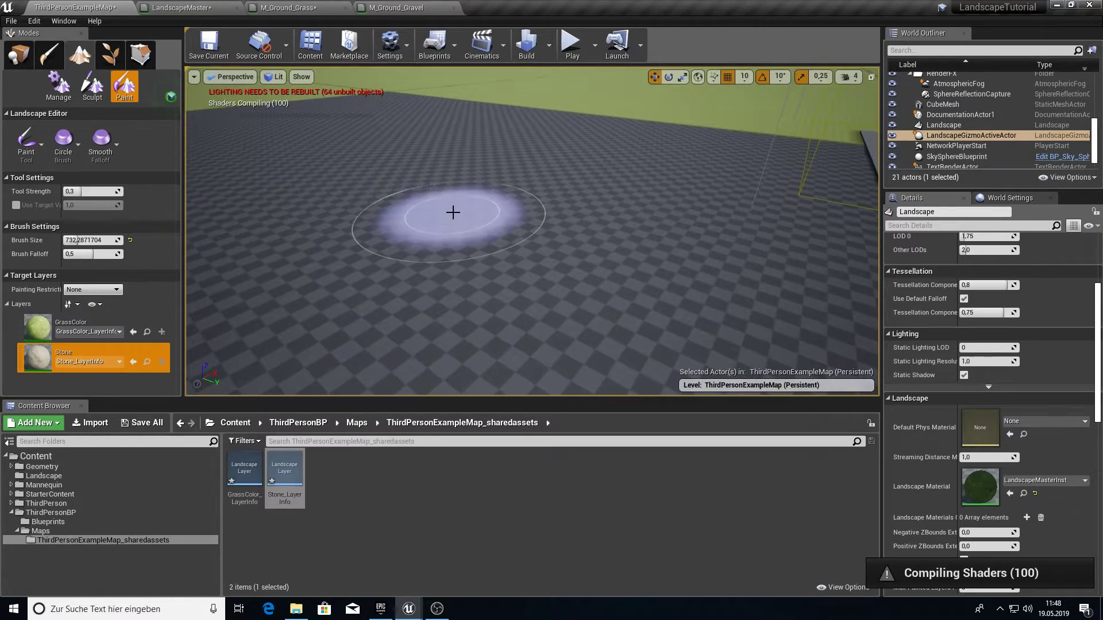
{"action": "key", "text": "w"}
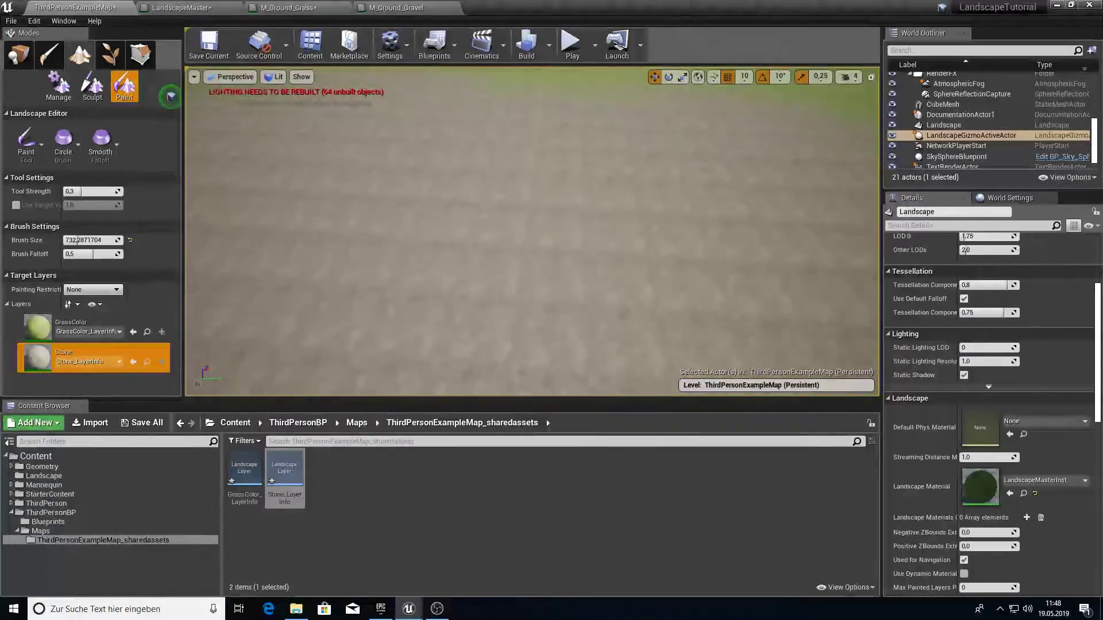
{"action": "key", "text": "s"}
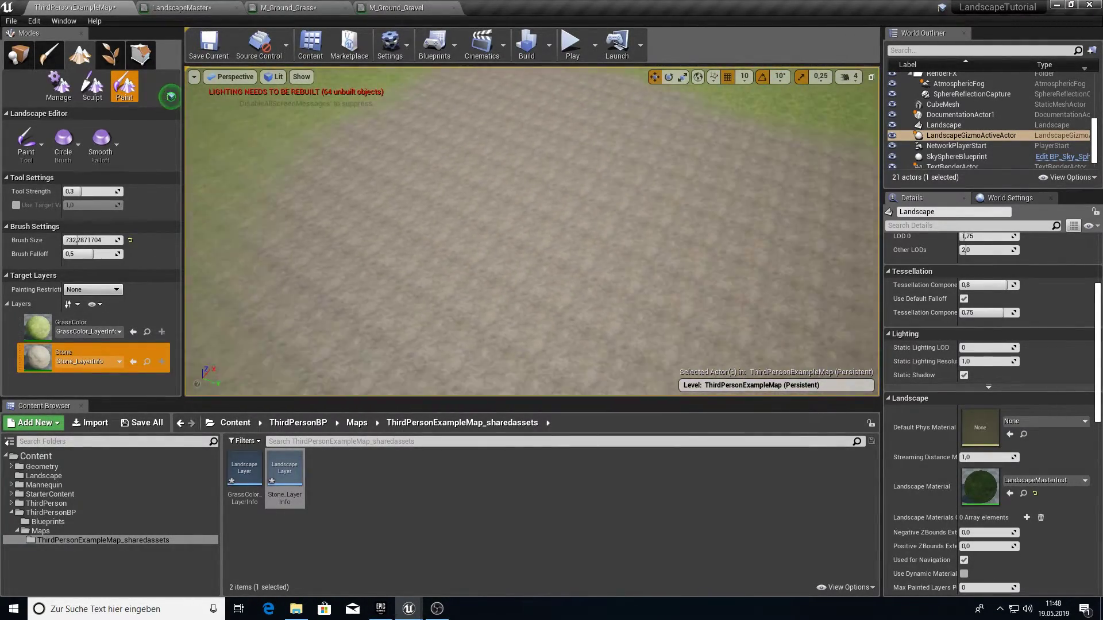
{"action": "right_click_drag", "start_coordinate": [532, 189], "coordinate": [482, 212]}
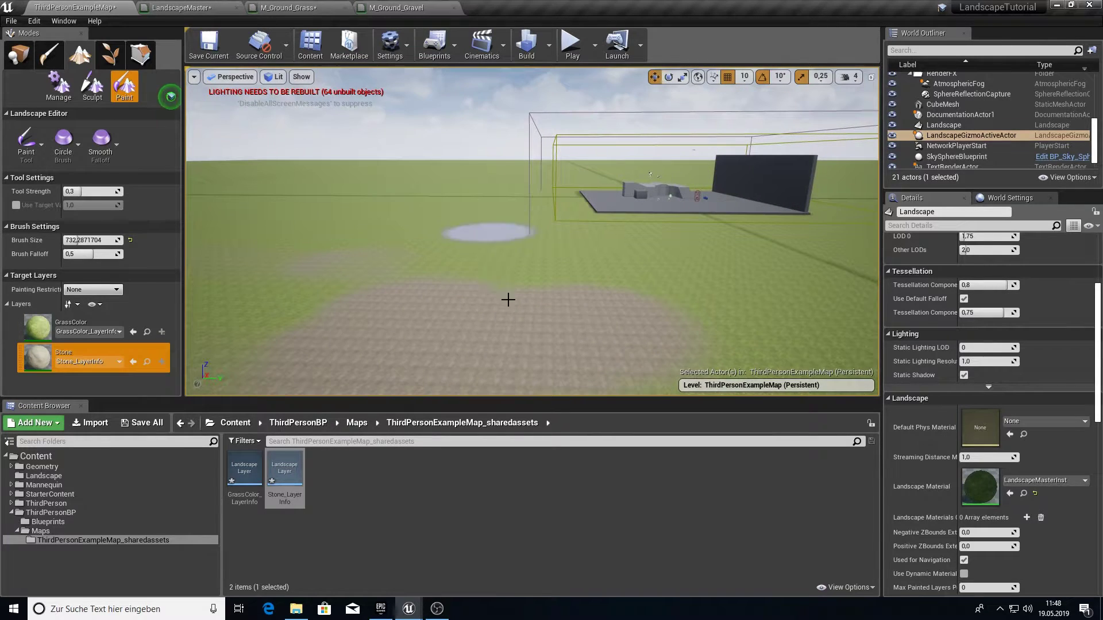
{"action": "left_click_drag", "start_coordinate": [511, 318], "coordinate": [603, 356]}
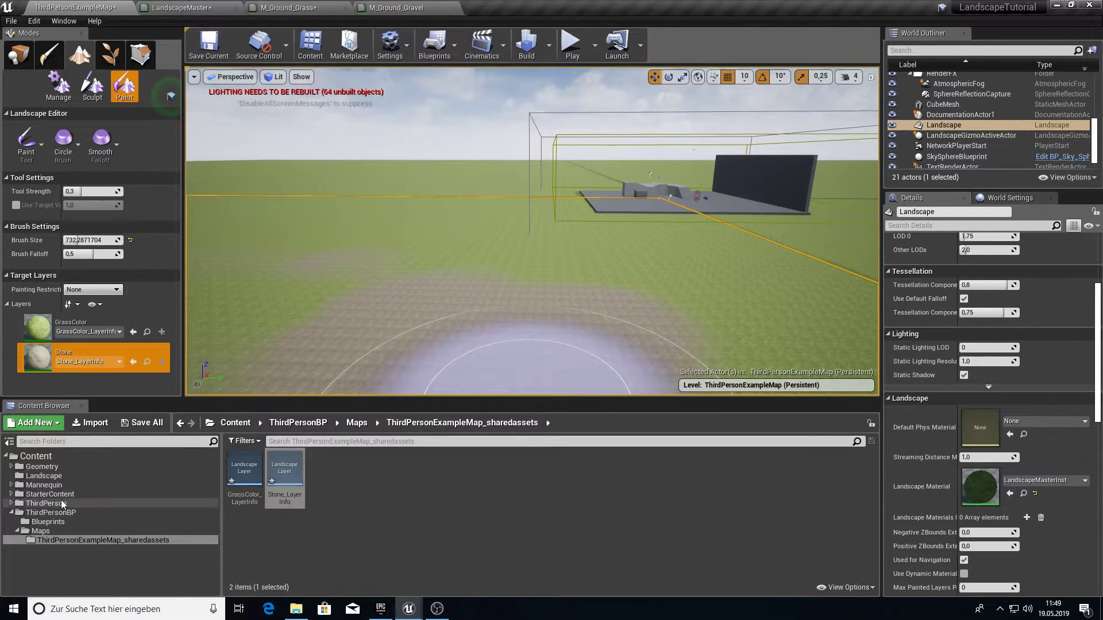
Reopen the LandscapeMaster material from the Landscape content folder and go to its base color Texture Samples.
{"action": "left_click", "coordinate": [44, 476]}
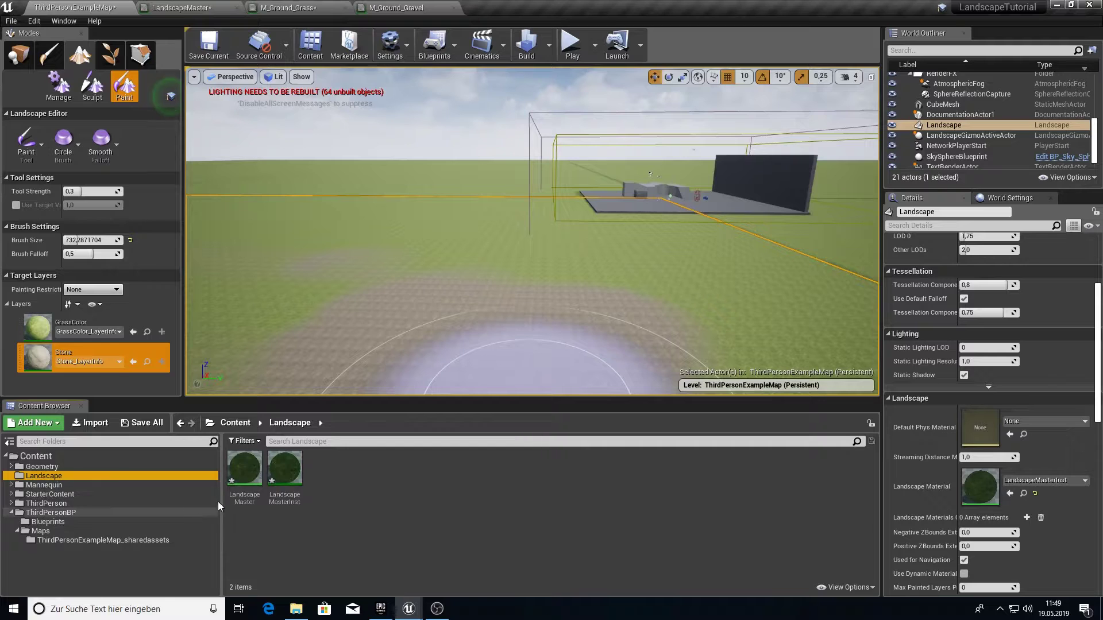
{"action": "double_click", "coordinate": [251, 495]}
{"action": "right_click_drag", "start_coordinate": [402, 228], "coordinate": [431, 333]}
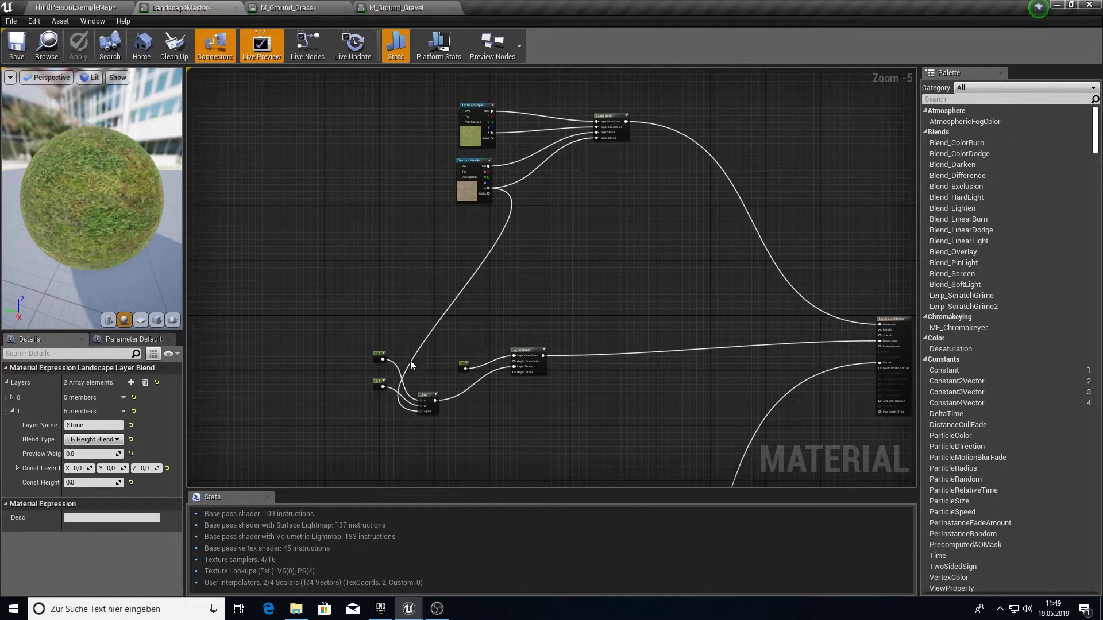
{"action": "scroll", "coordinate": [445, 346], "scroll_direction": "up", "scroll_amount": 1}
{"action": "right_click_drag", "start_coordinate": [423, 233], "coordinate": [442, 320]}
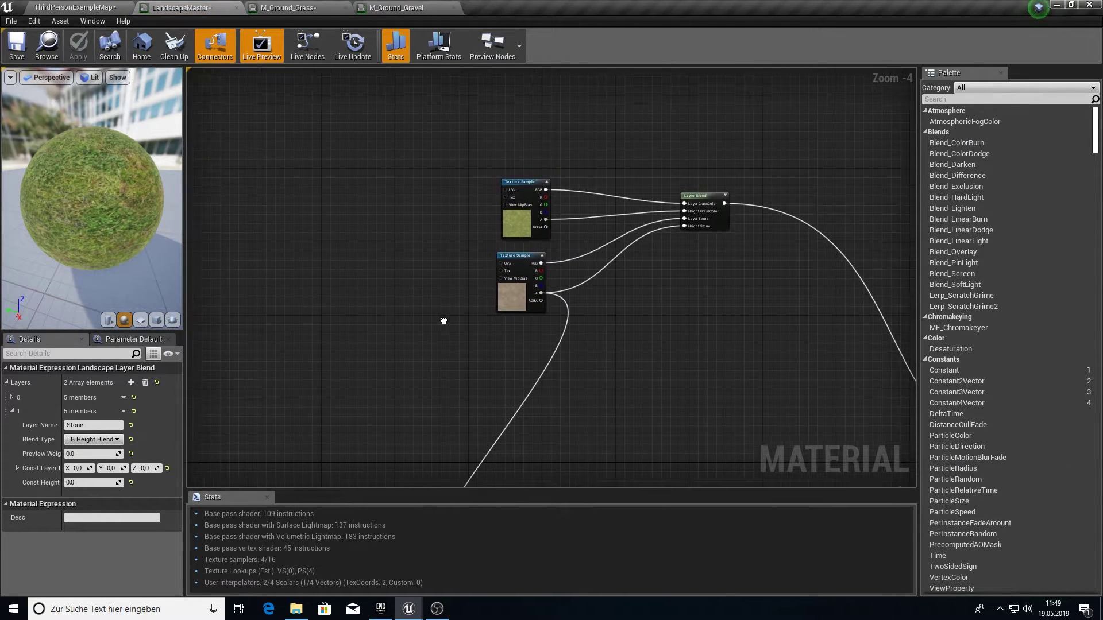
{"action": "left_click", "coordinate": [296, 609]}
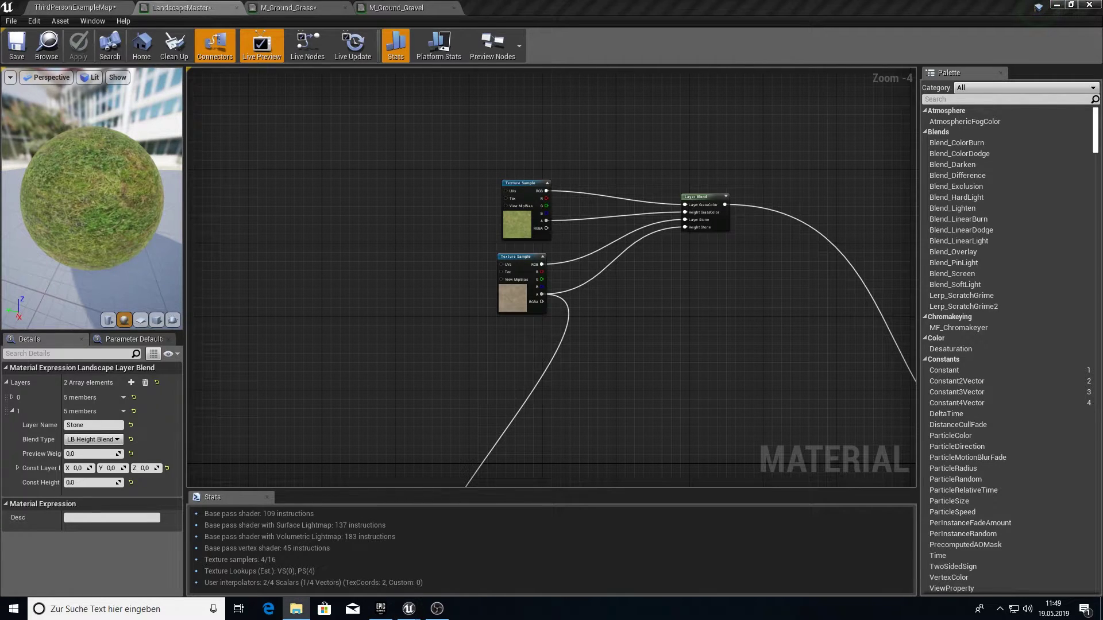
Add a TextureCoordinate node in the free space before the grass color Texture Sample.
{"action": "right_click", "coordinate": [288, 238]}
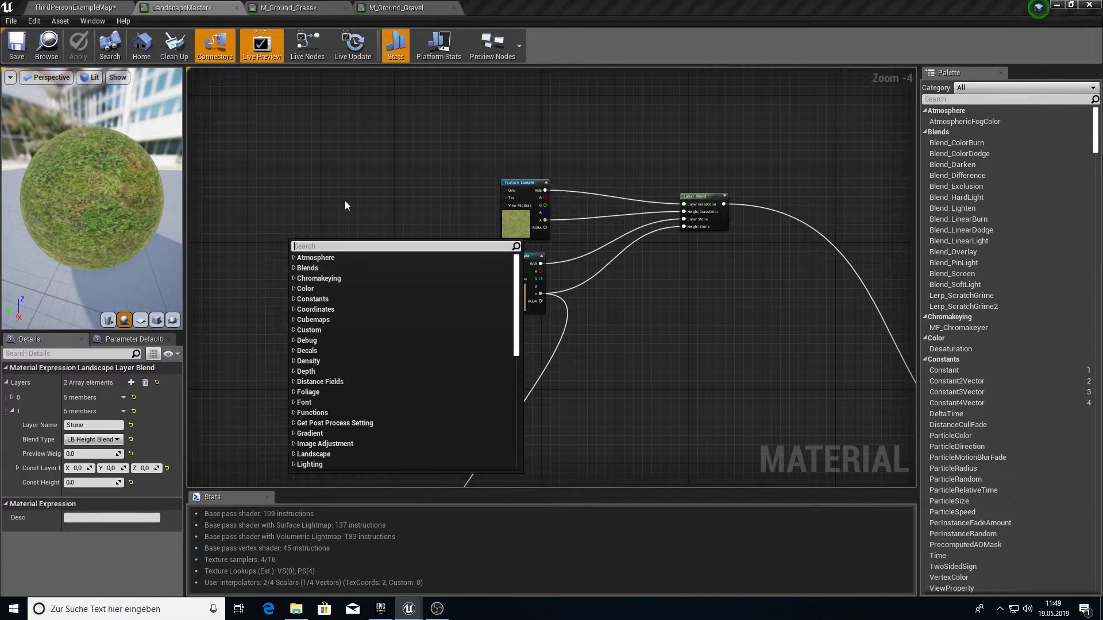
{"action": "right_click", "coordinate": [344, 201]}
{"action": "type", "text": "texcoord"}
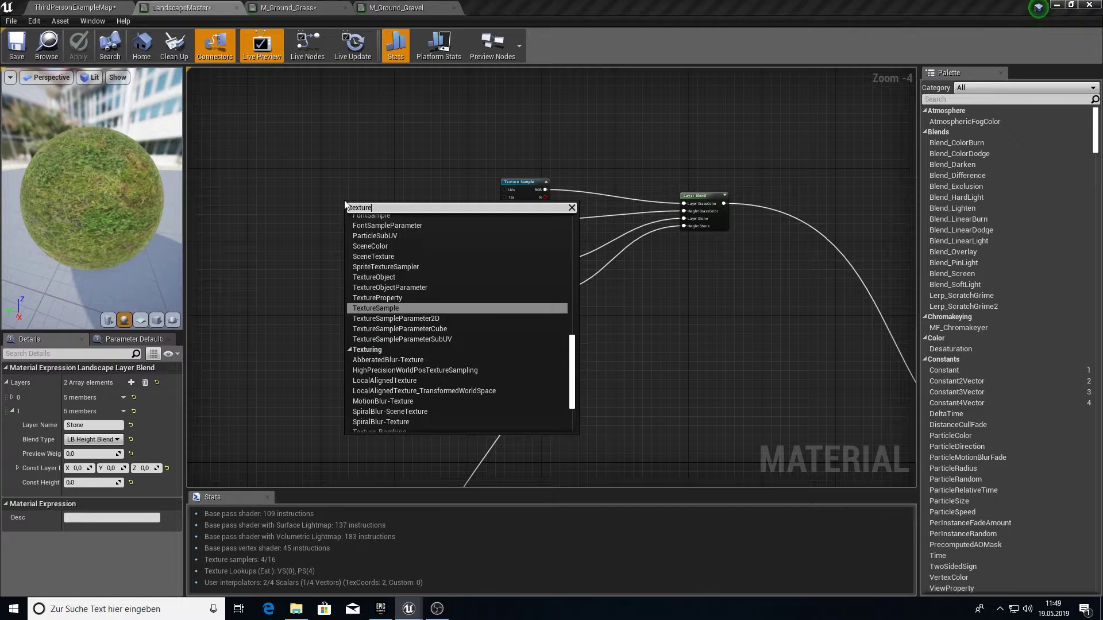
{"action": "key", "text": "Return"}
{"action": "scroll", "coordinate": [362, 197], "scroll_direction": "up", "scroll_amount": 2}
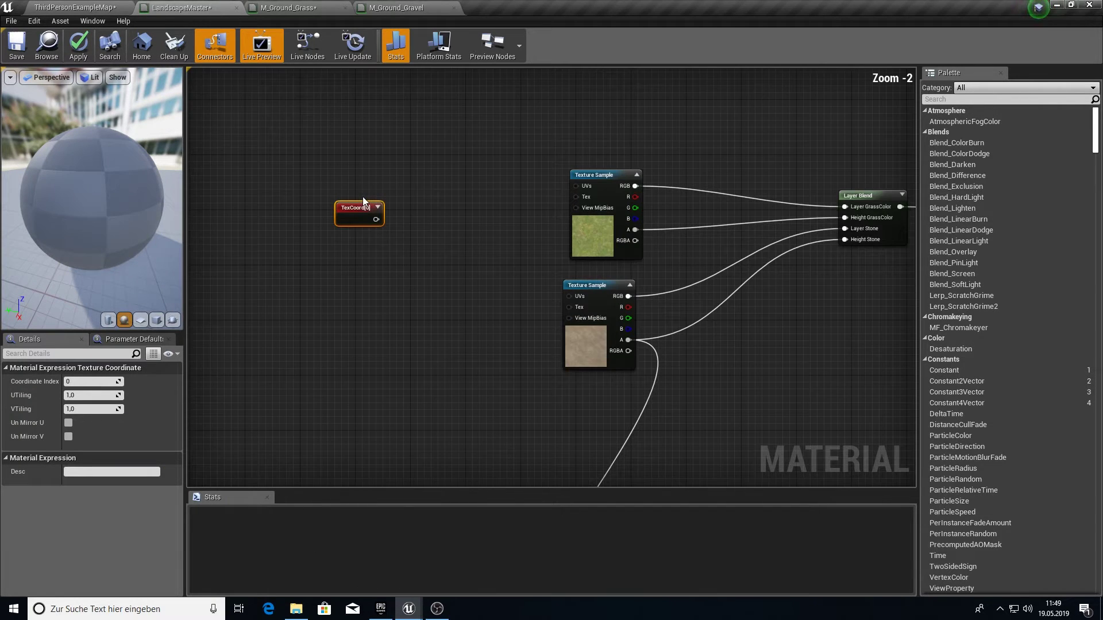
{"action": "right_click_drag", "start_coordinate": [370, 192], "coordinate": [468, 206]}
{"action": "scroll", "coordinate": [469, 205], "scroll_direction": "up", "scroll_amount": 2}
{"action": "left_click_drag", "start_coordinate": [446, 230], "coordinate": [407, 211]}
{"action": "right_click_drag", "start_coordinate": [407, 212], "coordinate": [492, 208]}
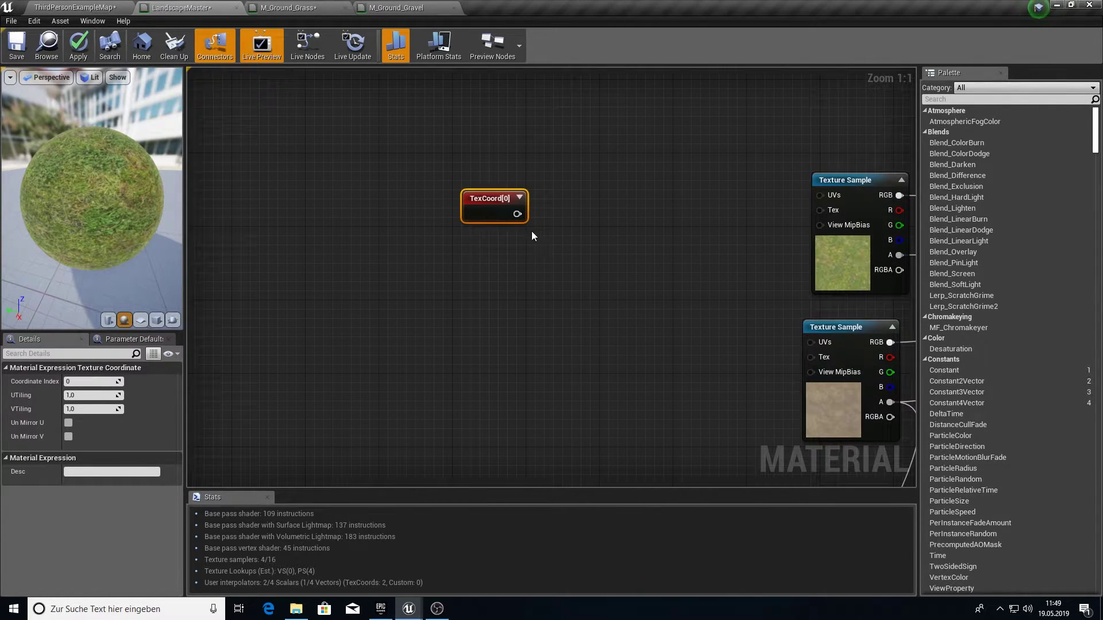
Create a Multiply node with the TexCoord output connected to its A input.
{"action": "left_click_drag", "start_coordinate": [517, 214], "coordinate": [705, 202]}
{"action": "left_click", "coordinate": [611, 221]}
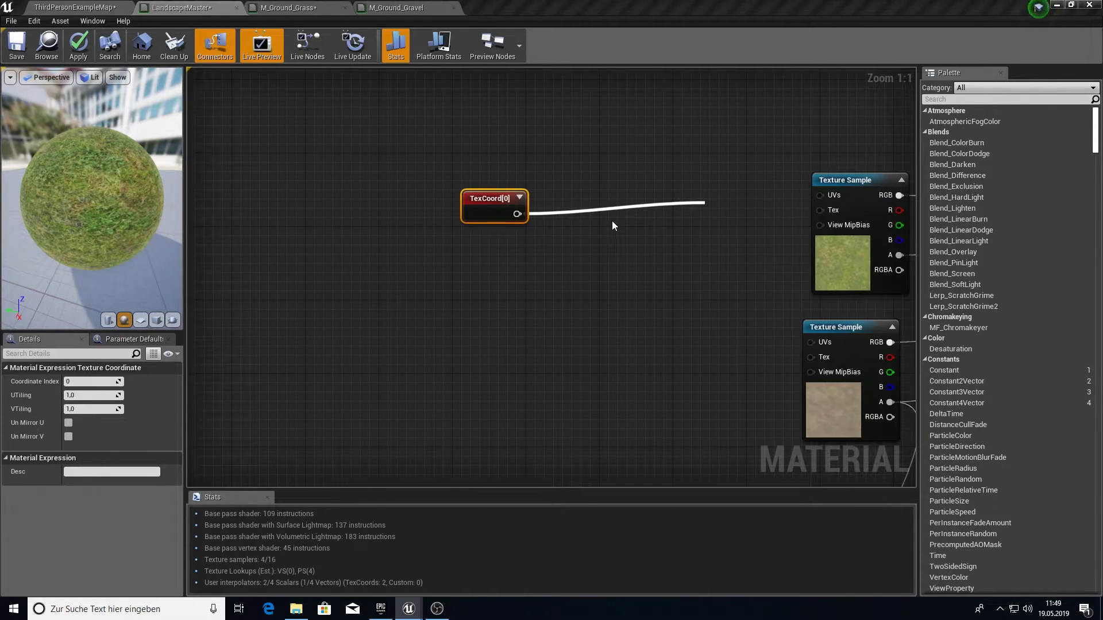
{"action": "left_click_drag", "start_coordinate": [517, 215], "coordinate": [584, 215]}
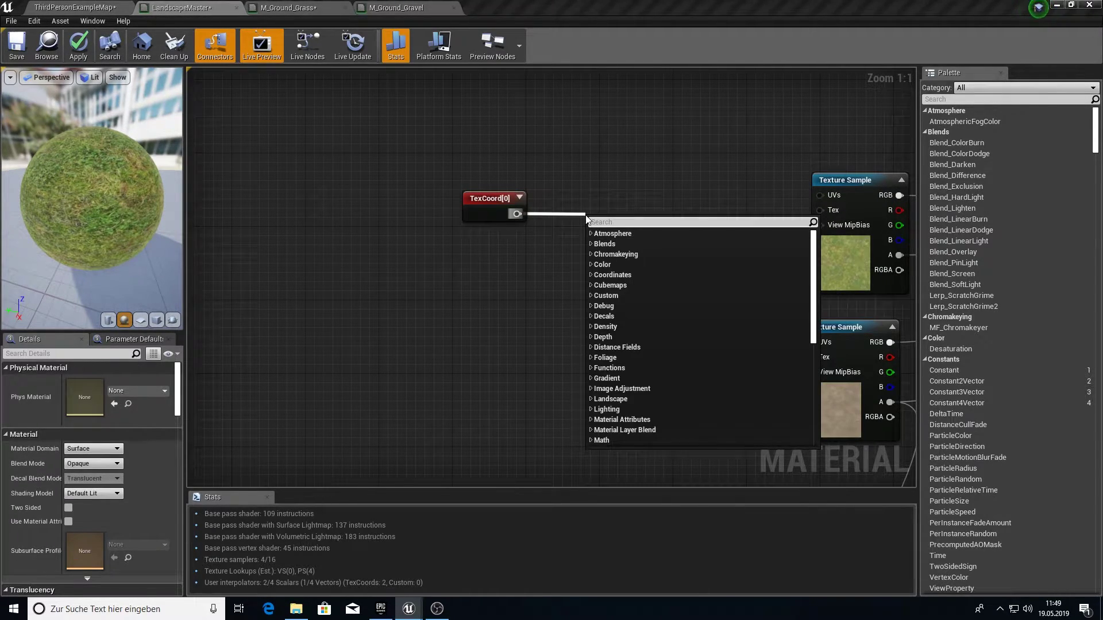
{"action": "type", "text": "mu"}
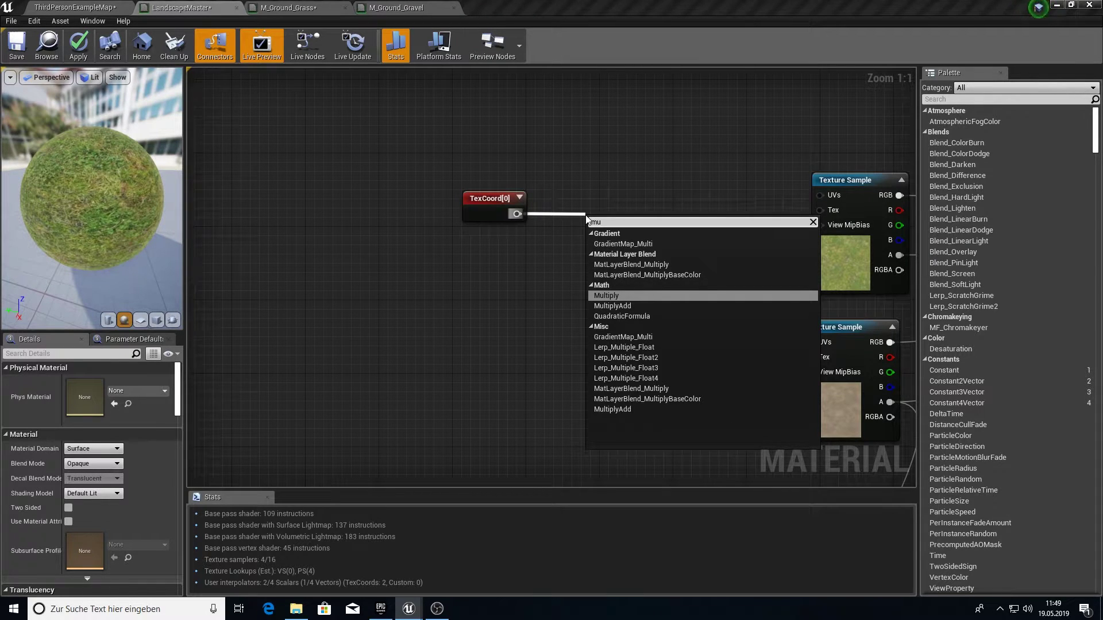
{"action": "key", "text": "Return"}
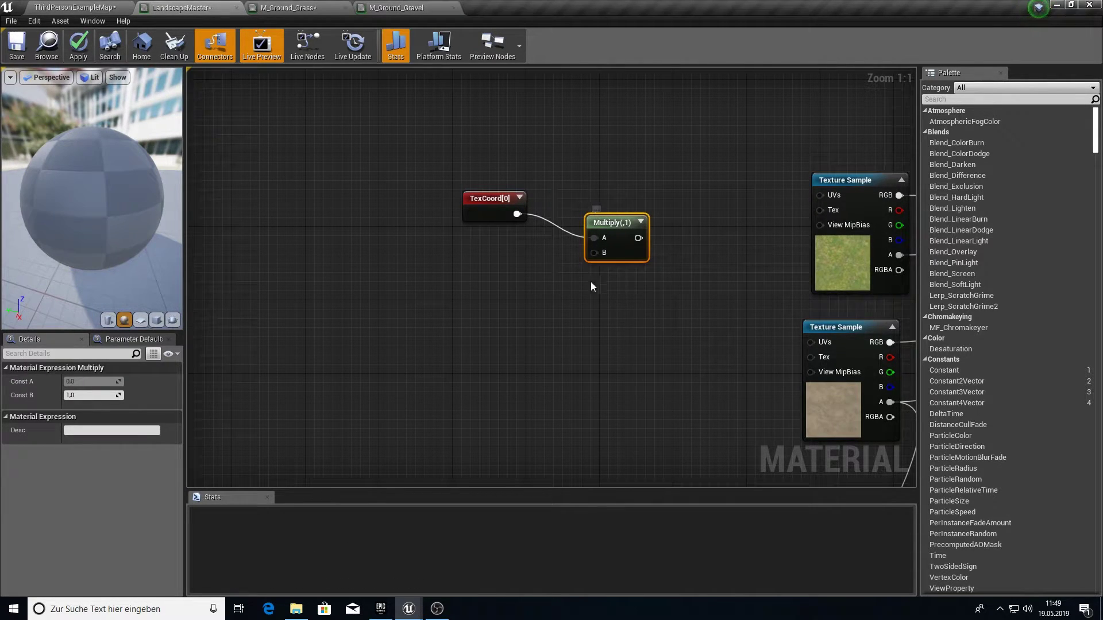
{"action": "left_click_drag", "start_coordinate": [594, 253], "coordinate": [540, 292]}
{"action": "type", "text": "append"}
{"action": "key", "text": "Return"}
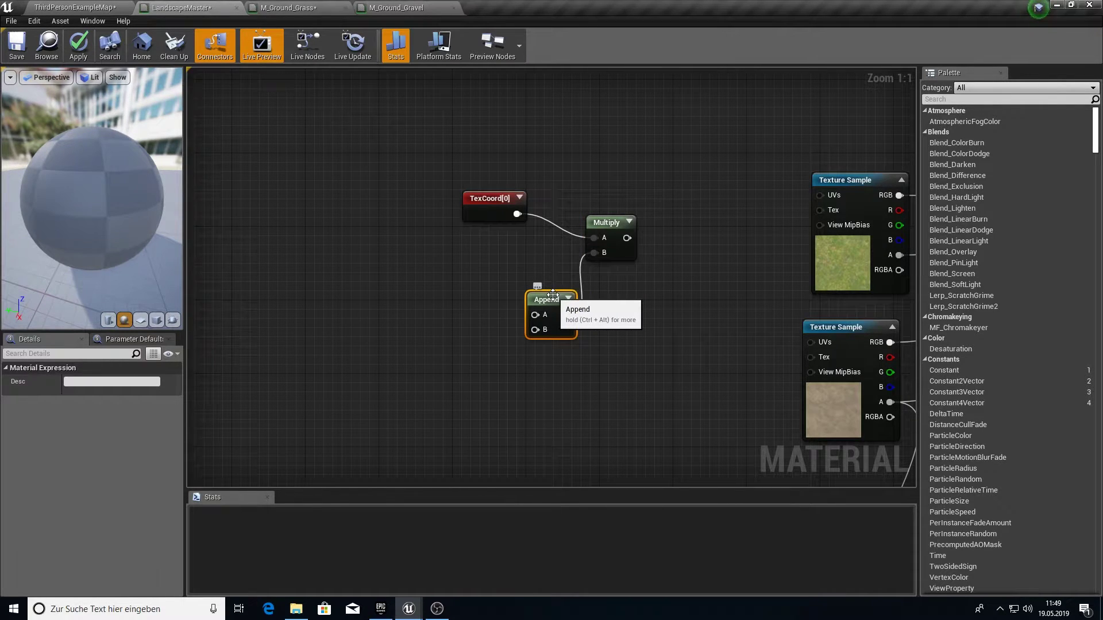
{"action": "key", "text": "Delete"}
Add a ScalarParameter node below the TexCoord node and name it GrassTiling.
{"action": "right_click", "coordinate": [467, 309]}
{"action": "type", "text": "scal"}
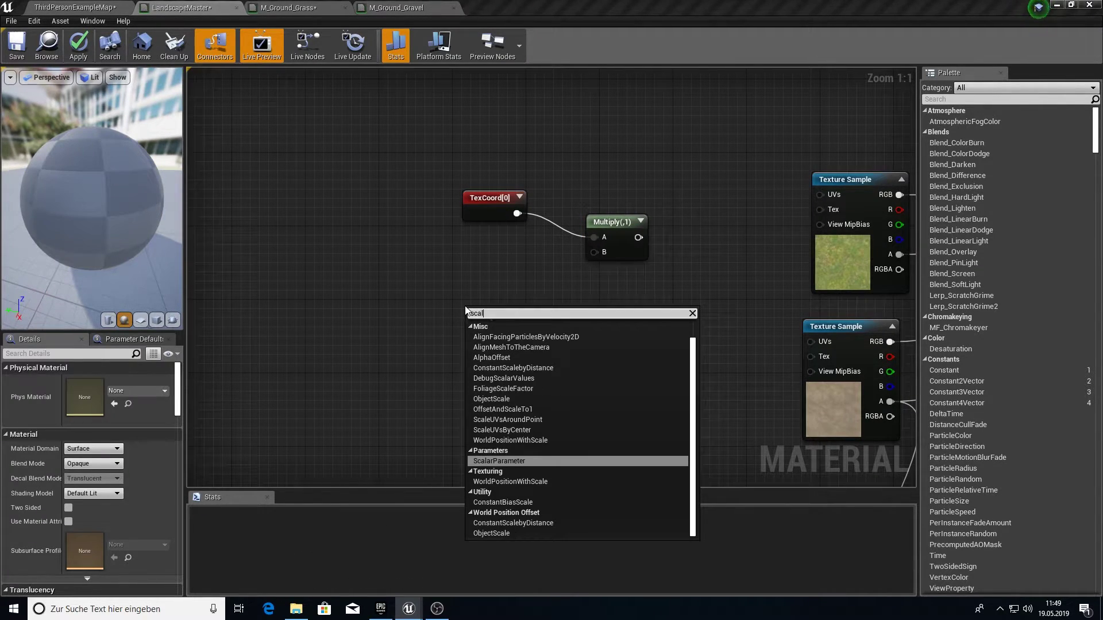
{"action": "type", "text": "ar"}
{"action": "key", "text": "Return"}
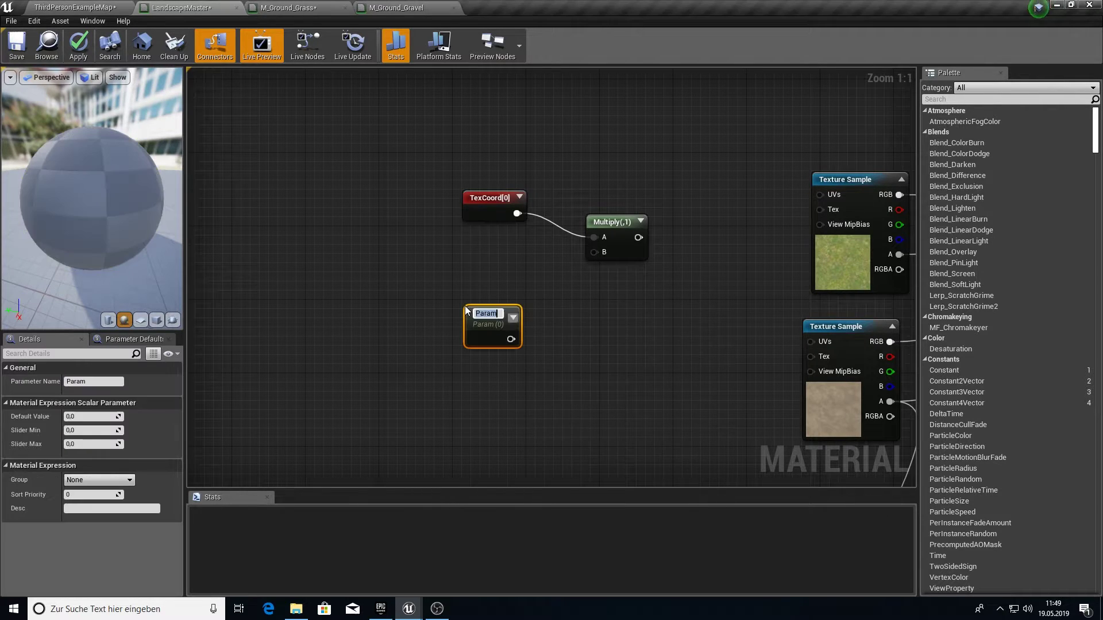
{"action": "type", "text": "FG"}
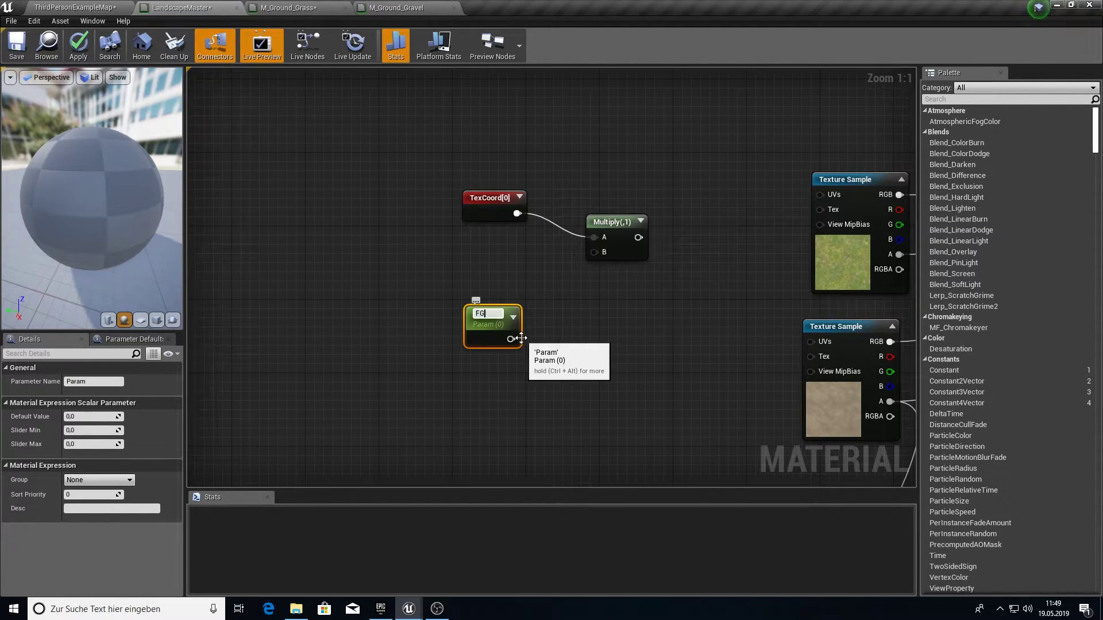
{"action": "type", "text": "rassTiling"}
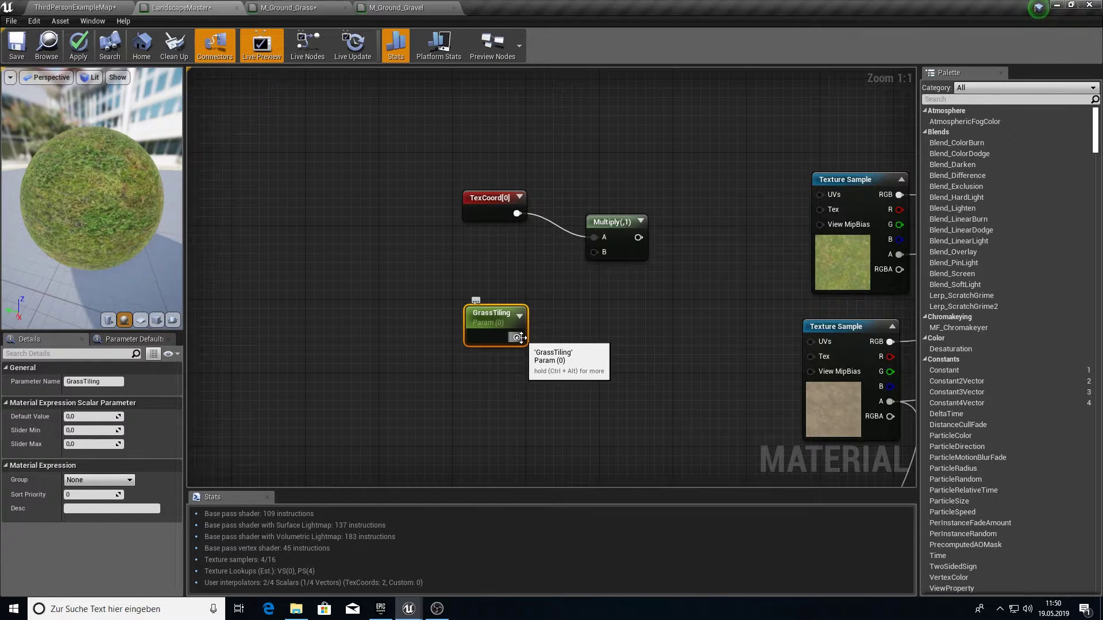
Connect GrassTiling to the Multiply node's B input and the Multiply output to the grass color Texture Sample's UVs.
{"action": "left_click_drag", "start_coordinate": [520, 337], "coordinate": [595, 253]}
{"action": "left_click_drag", "start_coordinate": [503, 324], "coordinate": [500, 281]}
{"action": "left_click_drag", "start_coordinate": [627, 237], "coordinate": [822, 198]}
{"action": "right_click_drag", "start_coordinate": [526, 256], "coordinate": [404, 226]}
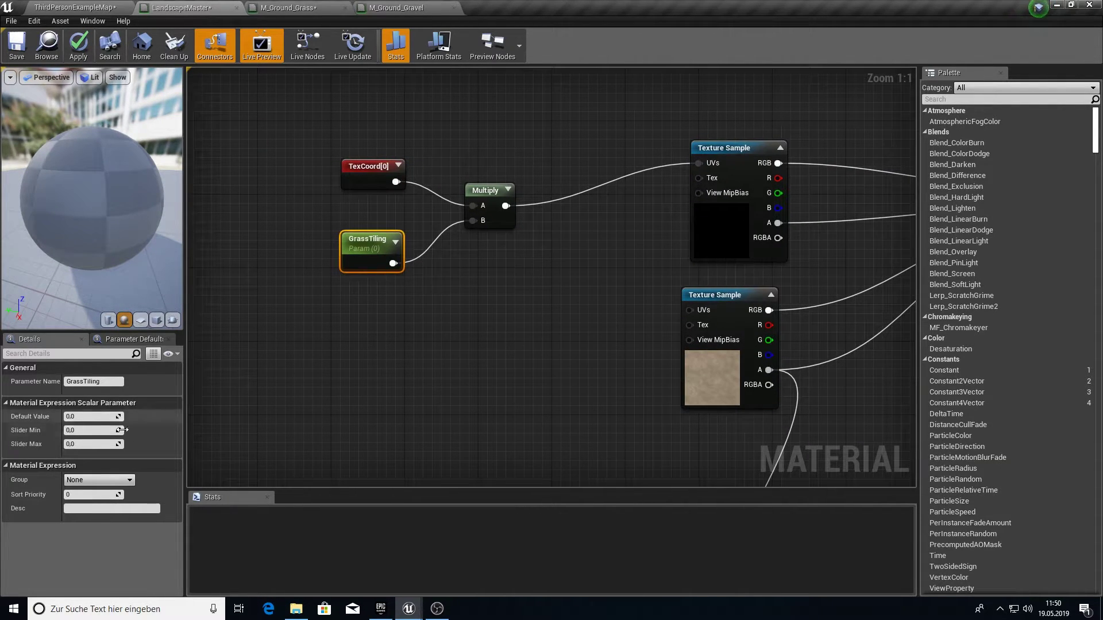
Set the GrassTiling parameter's default value to 1 and apply the material.
{"action": "left_click", "coordinate": [119, 416]}
{"action": "type", "text": "1"}
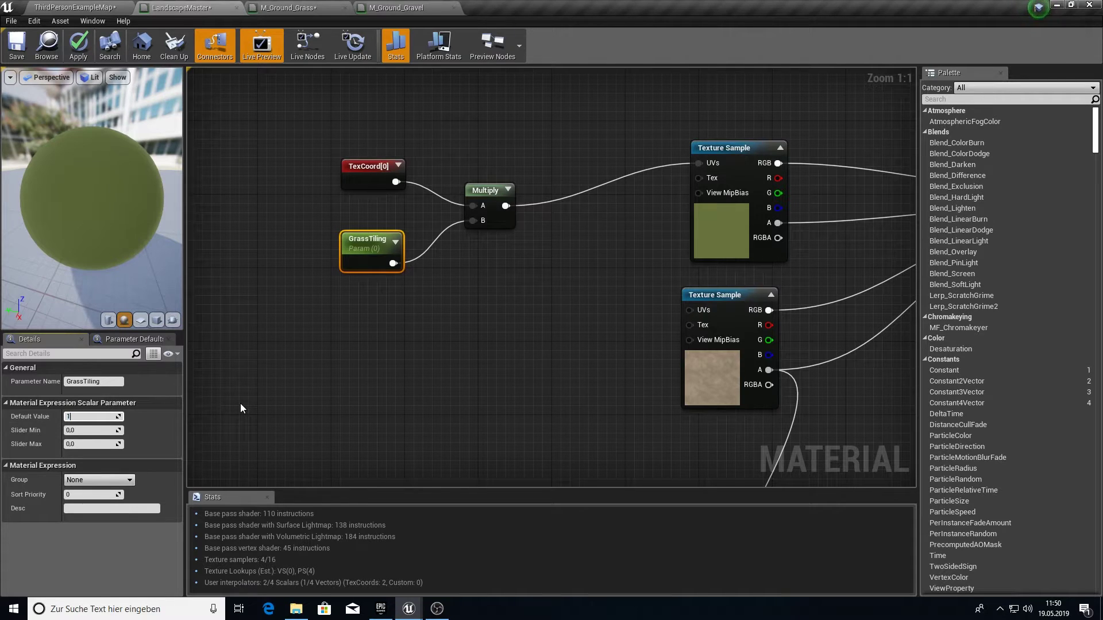
{"action": "left_click", "coordinate": [77, 45]}
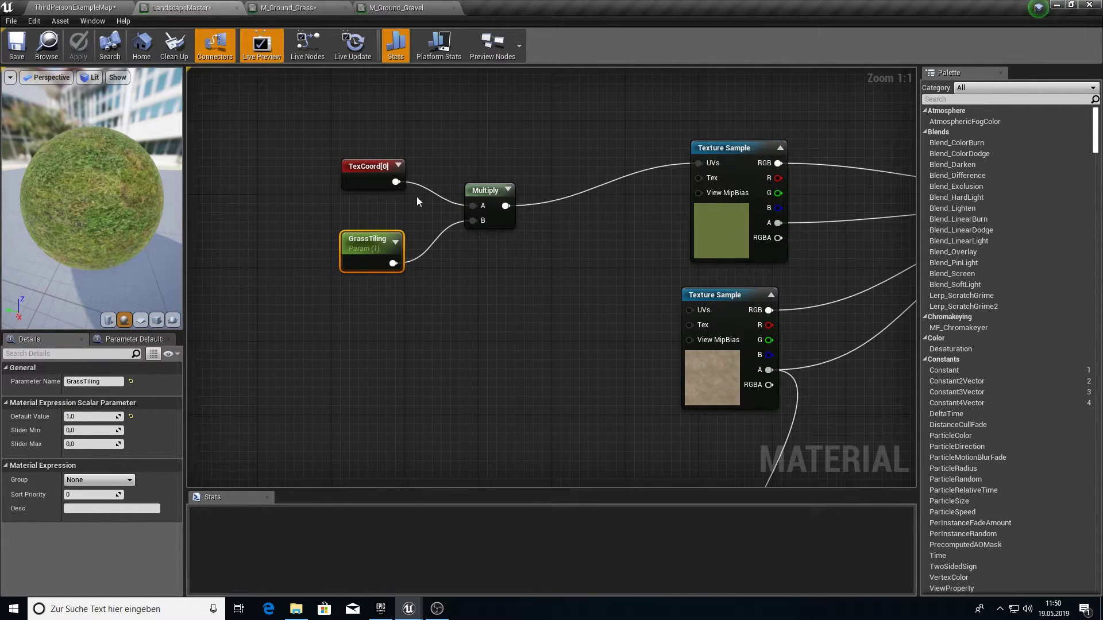
Duplicate the TexCoord, GrassTiling and Multiply nodes beside the grass normal Texture Sample and connect the Multiply output to its UVs.
{"action": "left_click_drag", "start_coordinate": [345, 158], "coordinate": [552, 292]}
{"action": "right_click_drag", "start_coordinate": [597, 333], "coordinate": [381, 178]}
{"action": "scroll", "coordinate": [396, 185], "scroll_direction": "down", "scroll_amount": 4}
{"action": "right_click_drag", "start_coordinate": [514, 370], "coordinate": [531, 108]}
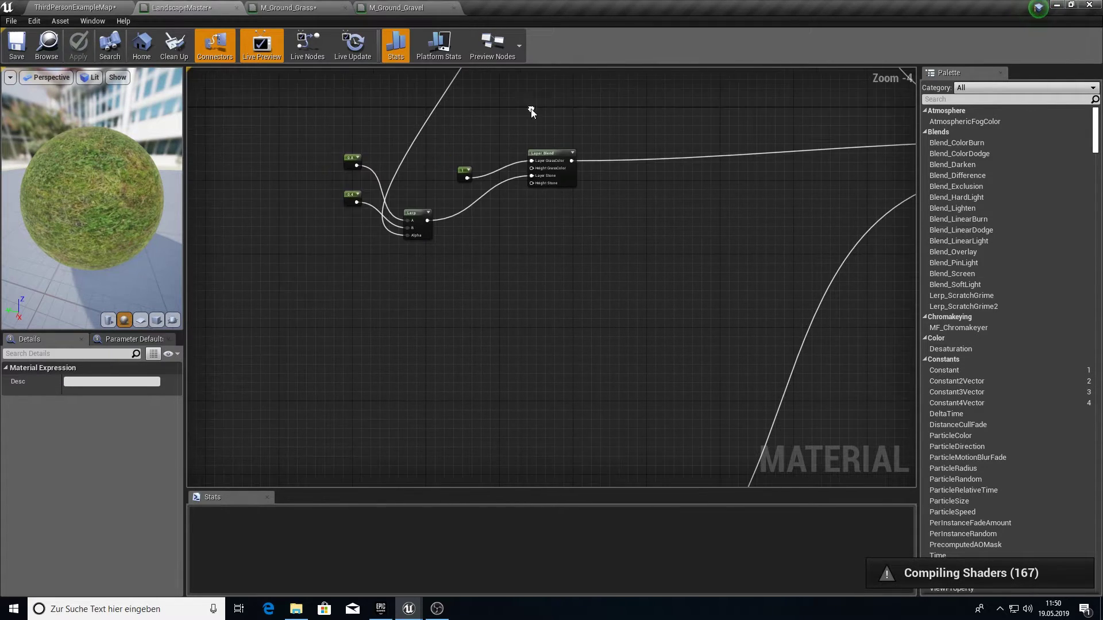
{"action": "right_click_drag", "start_coordinate": [506, 435], "coordinate": [598, 65]}
{"action": "key", "text": "ctrl+v"}
{"action": "scroll", "coordinate": [382, 235], "scroll_direction": "up", "scroll_amount": 2}
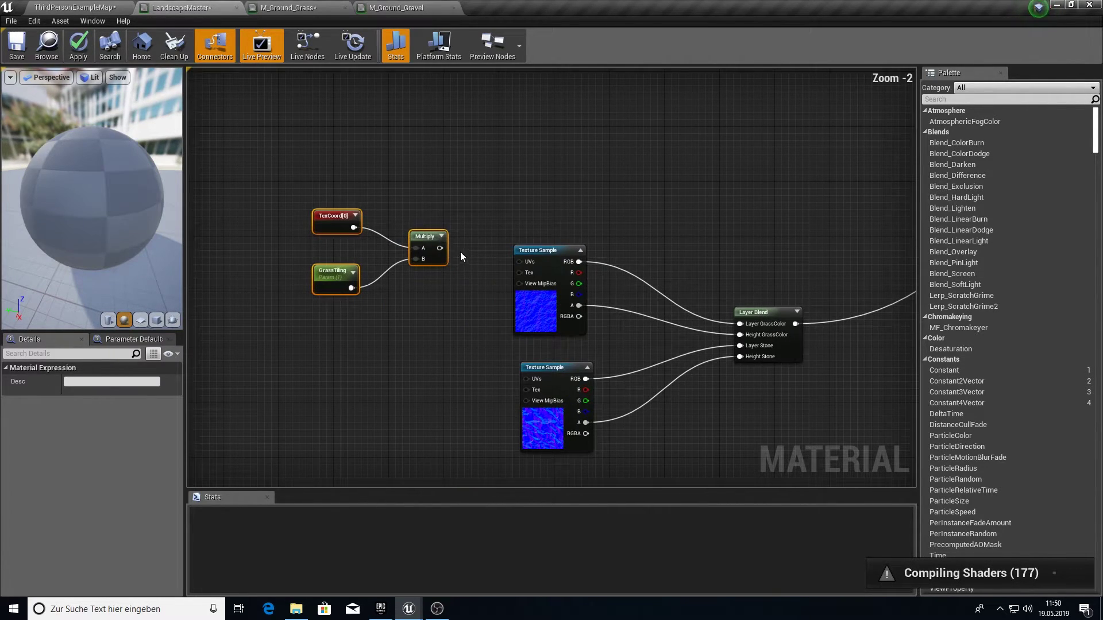
{"action": "left_click_drag", "start_coordinate": [438, 248], "coordinate": [525, 261]}
Paste another copy of the TexCoord, GrassTiling and Multiply nodes beside the gravel color Texture Sample.
{"action": "right_click_drag", "start_coordinate": [473, 186], "coordinate": [551, 397]}
{"action": "right_click_drag", "start_coordinate": [451, 95], "coordinate": [446, 272]}
{"action": "scroll", "coordinate": [445, 267], "scroll_direction": "down", "scroll_amount": 4}
{"action": "right_click_drag", "start_coordinate": [441, 115], "coordinate": [437, 249]}
{"action": "scroll", "coordinate": [431, 240], "scroll_direction": "up", "scroll_amount": 5}
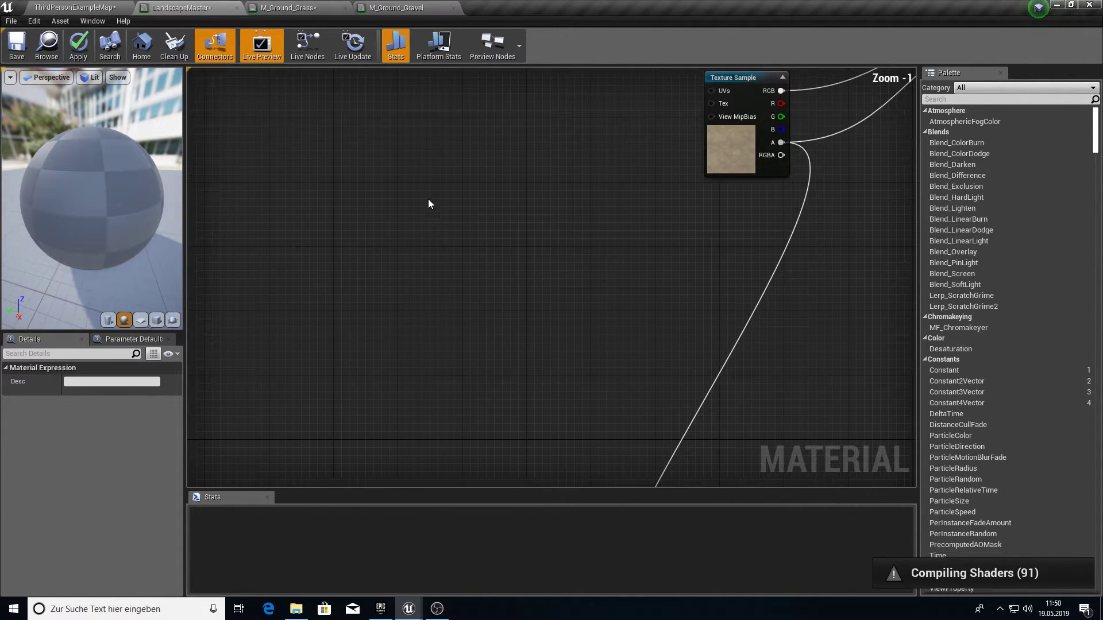
{"action": "right_click_drag", "start_coordinate": [415, 147], "coordinate": [410, 226]}
{"action": "key", "text": "ctrl+v"}
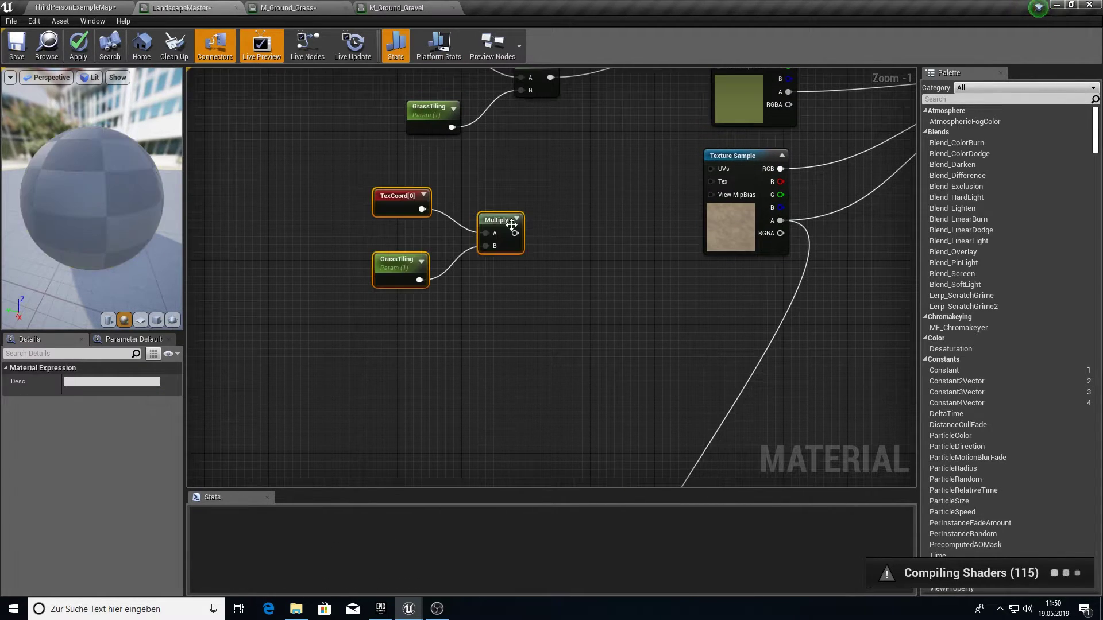
{"action": "left_click", "coordinate": [733, 171]}
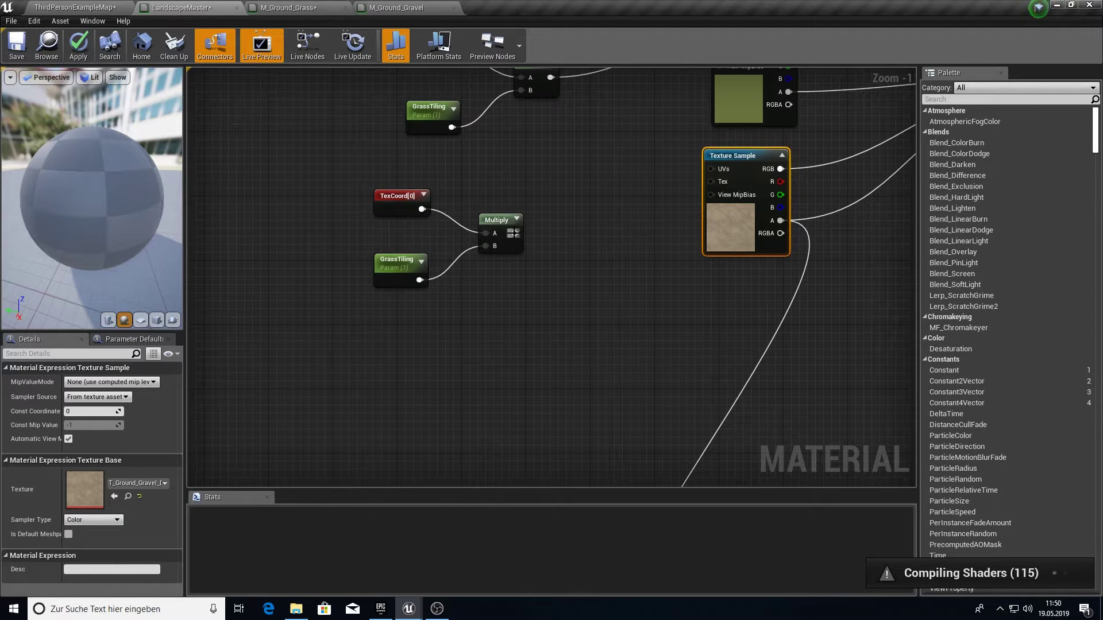
Rename the pasted parameter to GravelTiling and connect its Multiply node to the gravel color Texture Sample's UVs.
{"action": "left_click", "coordinate": [405, 258]}
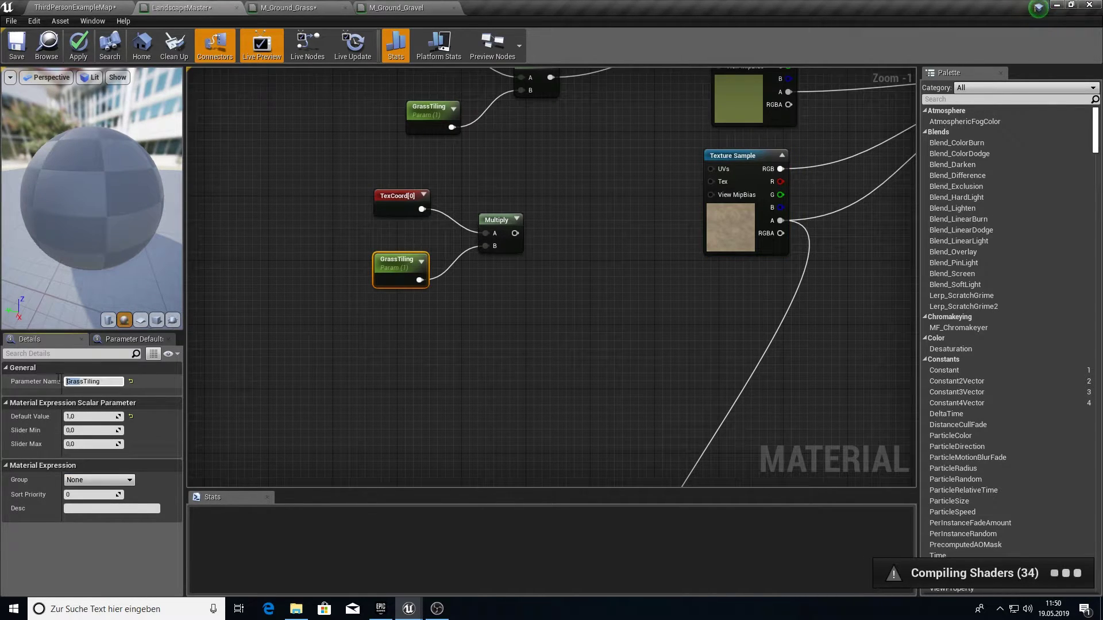
{"action": "type", "text": "Grav"}
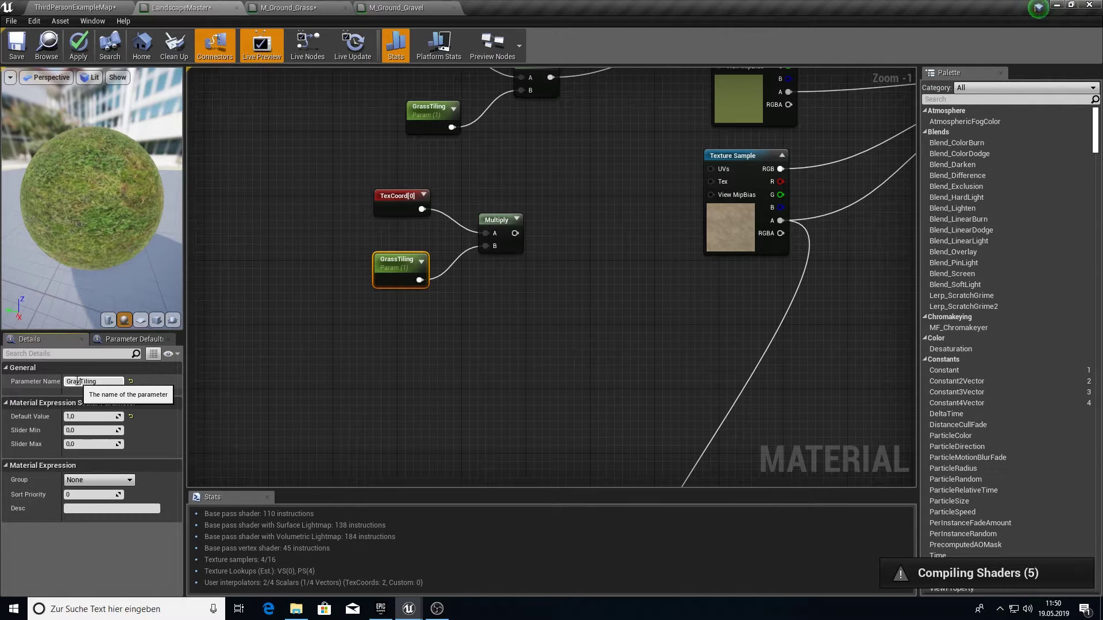
{"action": "type", "text": "el"}
{"action": "key", "text": "Return"}
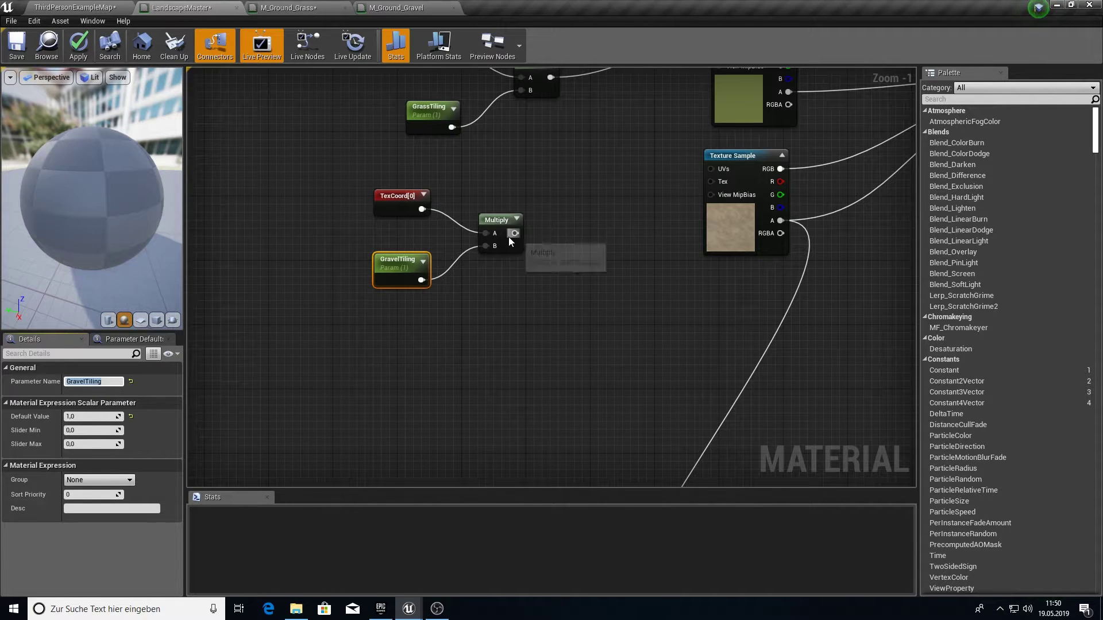
{"action": "left_click_drag", "start_coordinate": [514, 233], "coordinate": [711, 169]}
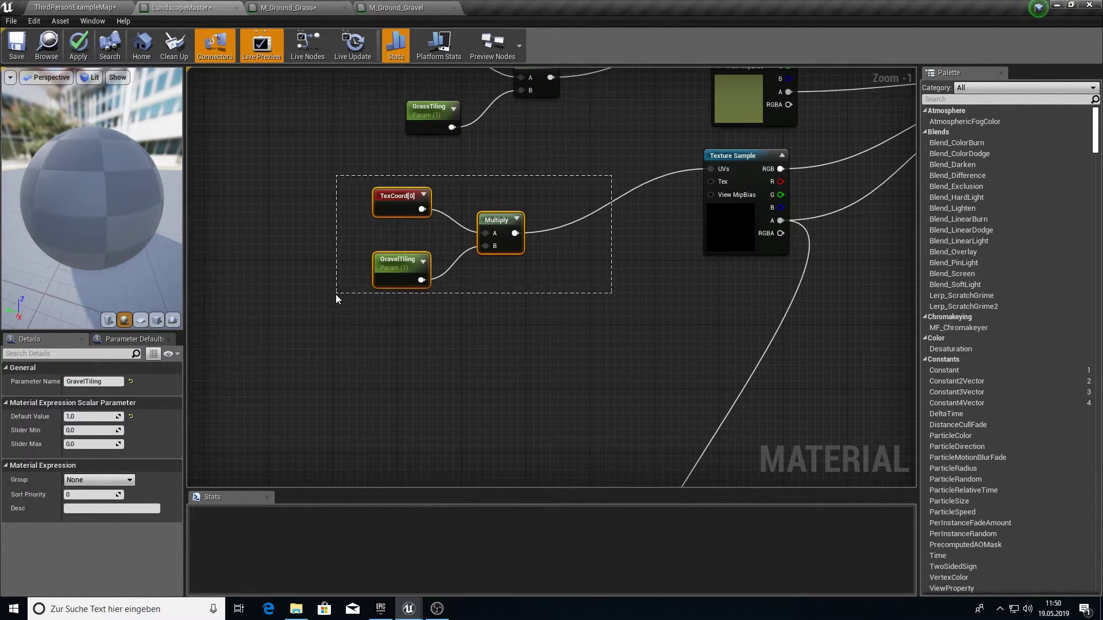
Duplicate the GravelTiling node group for the gravel normal Texture Sample, connect the Multiply output to its UVs and apply the material.
{"action": "left_click_drag", "start_coordinate": [336, 295], "coordinate": [336, 295]}
{"action": "right_click_drag", "start_coordinate": [376, 471], "coordinate": [330, 107]}
{"action": "right_click_drag", "start_coordinate": [466, 425], "coordinate": [419, 205]}
{"action": "scroll", "coordinate": [419, 206], "scroll_direction": "down", "scroll_amount": 1}
{"action": "right_click_drag", "start_coordinate": [428, 454], "coordinate": [427, 189]}
{"action": "right_click_drag", "start_coordinate": [468, 370], "coordinate": [726, 201]}
{"action": "key", "text": "ctrl+v"}
{"action": "left_click_drag", "start_coordinate": [436, 306], "coordinate": [580, 239]}
{"action": "left_click", "coordinate": [476, 231]}
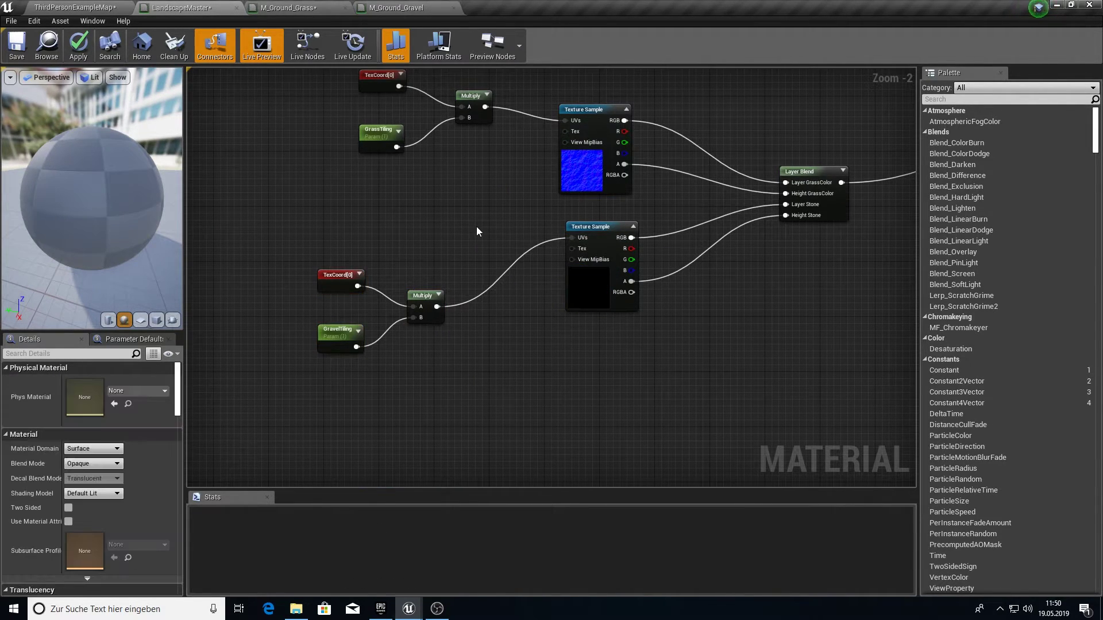
{"action": "left_click", "coordinate": [90, 43]}
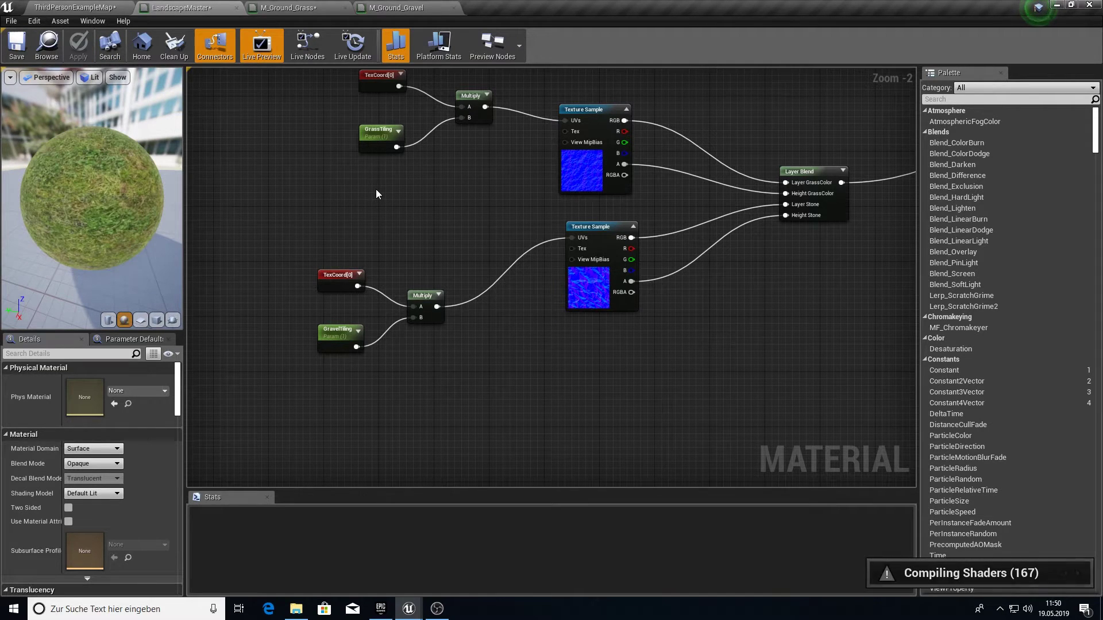
In the LandscapeMasterInst material instance, enable the GrassTiling override and set it to 0.3.
{"action": "left_click", "coordinate": [91, 7]}
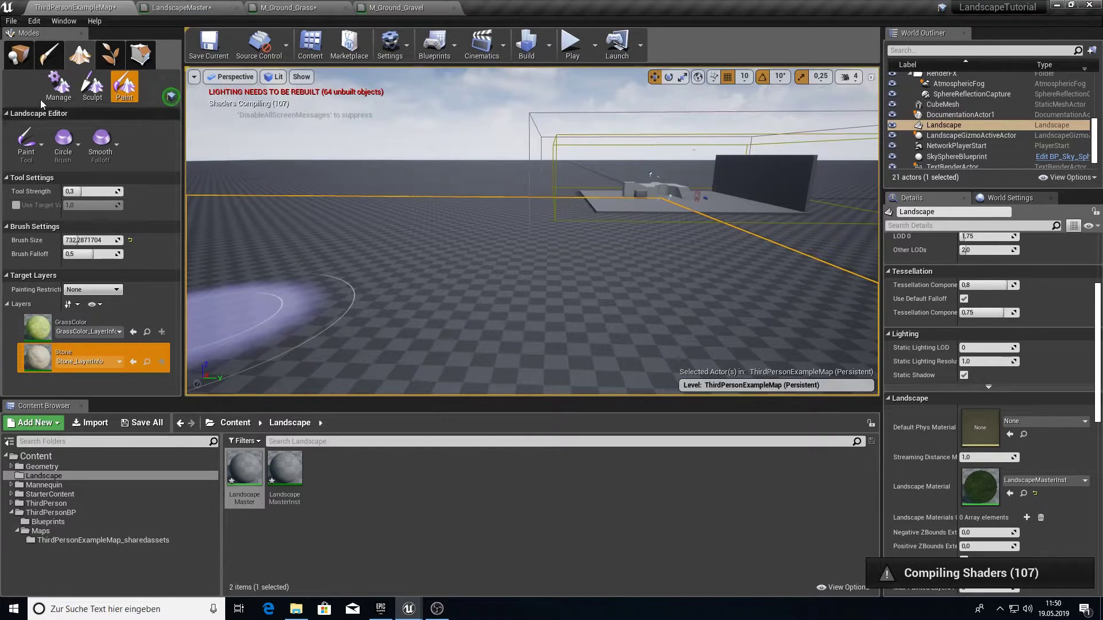
{"action": "left_click", "coordinate": [19, 55]}
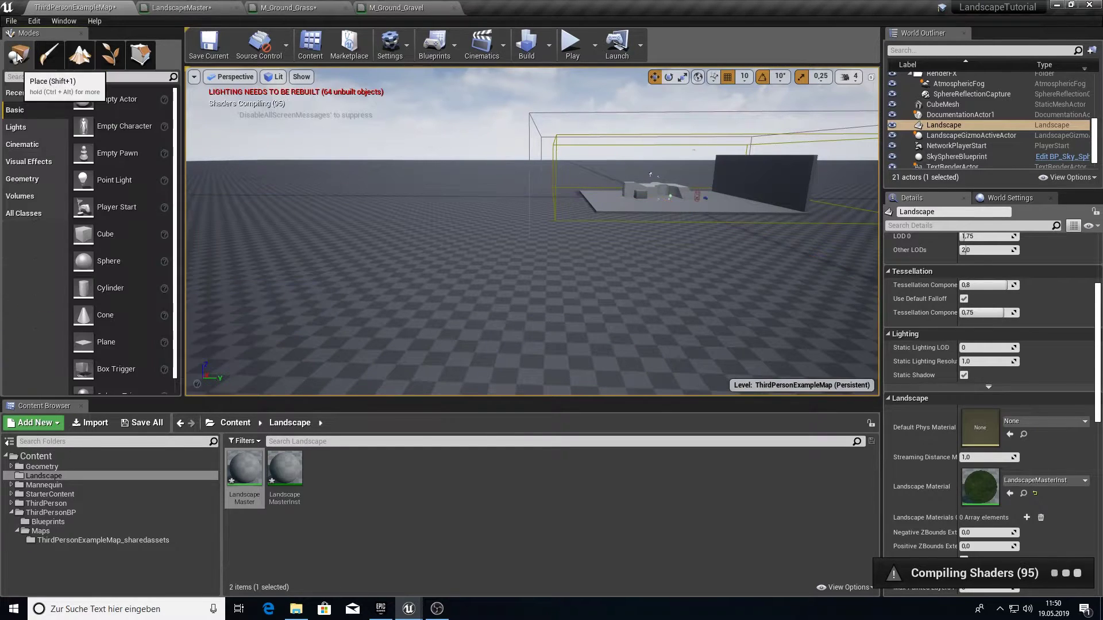
{"action": "double_click", "coordinate": [281, 468]}
{"action": "left_click_drag", "start_coordinate": [509, 4], "coordinate": [550, 89]}
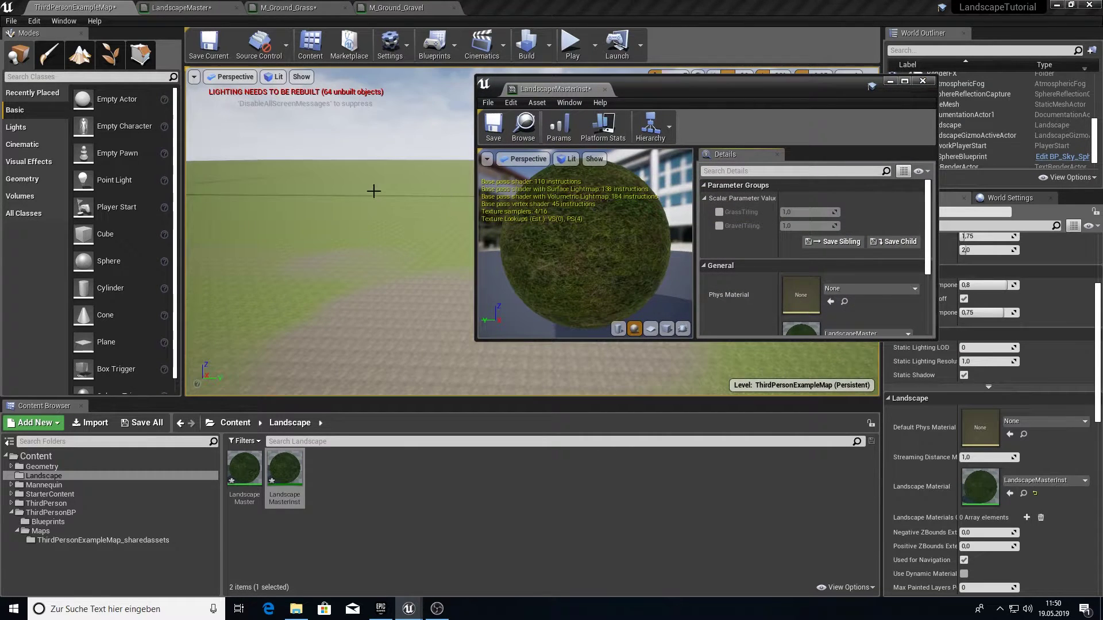
{"action": "left_click", "coordinate": [719, 212]}
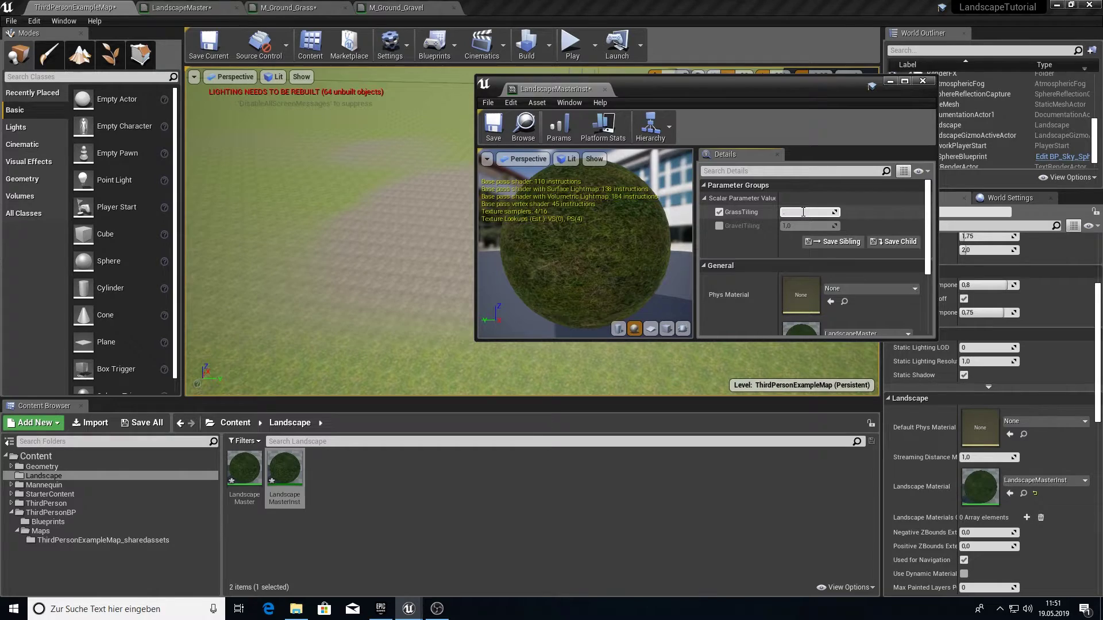
{"action": "type", "text": "0,3"}
{"action": "key", "text": "Return"}
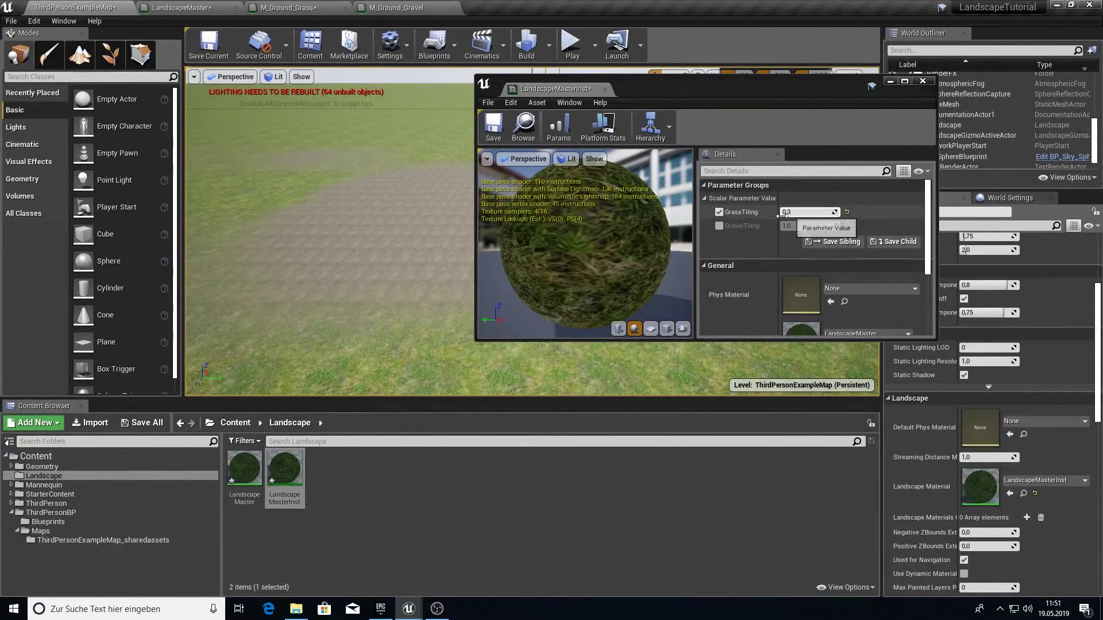
Enable the instance's GravelTiling override, set it to 0.4 and close the material instance.
{"action": "left_click", "coordinate": [718, 226]}
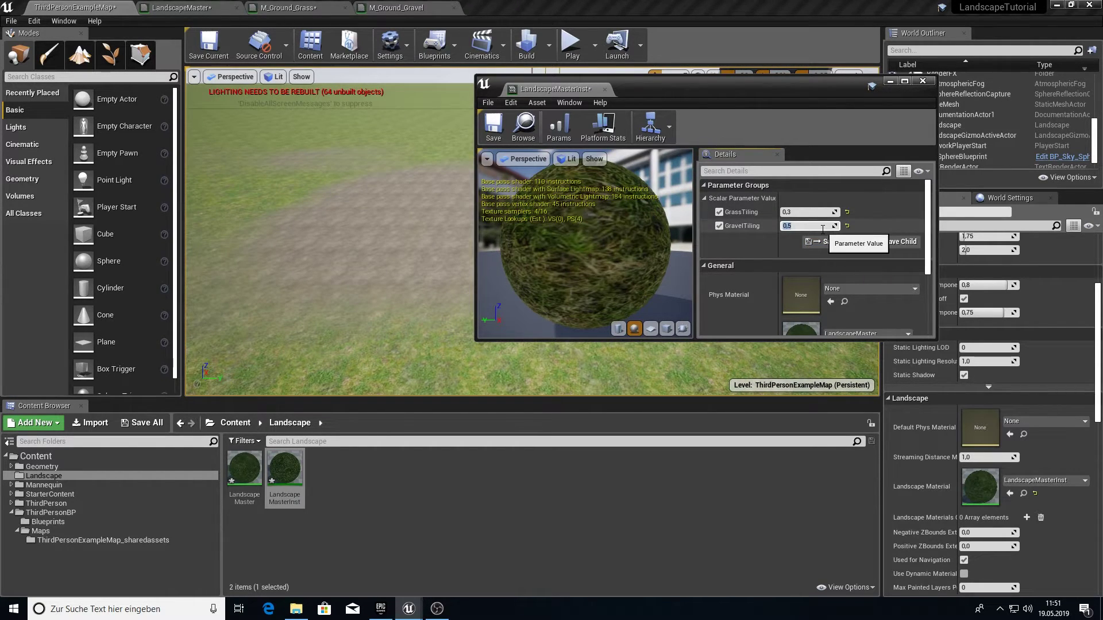
{"action": "type", "text": "0,4"}
{"action": "key", "text": "Return"}
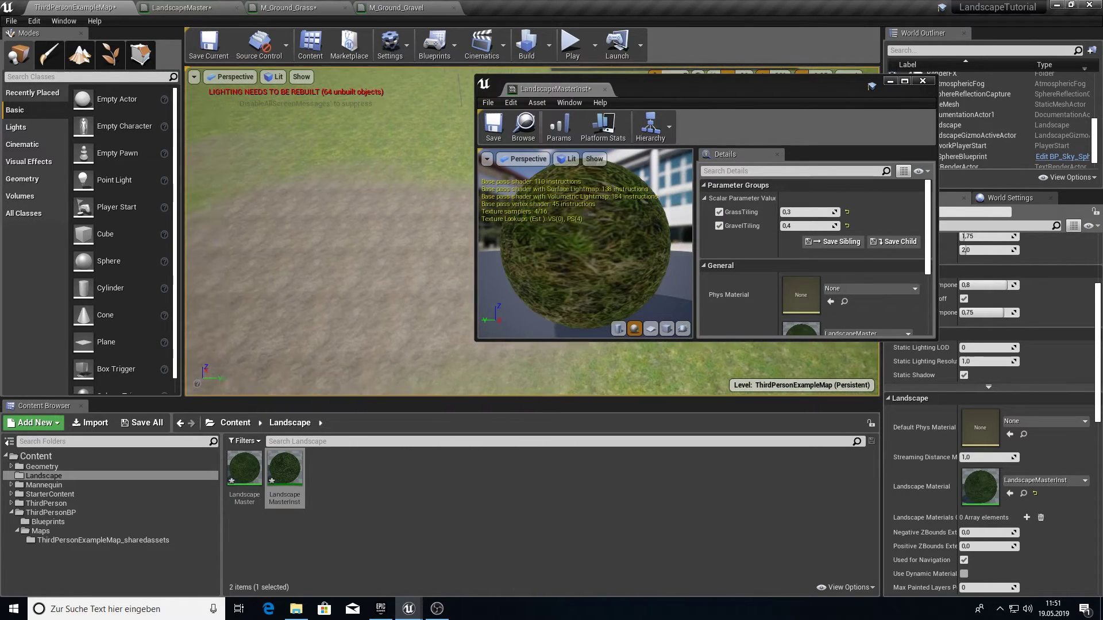
{"action": "left_click", "coordinate": [922, 81]}
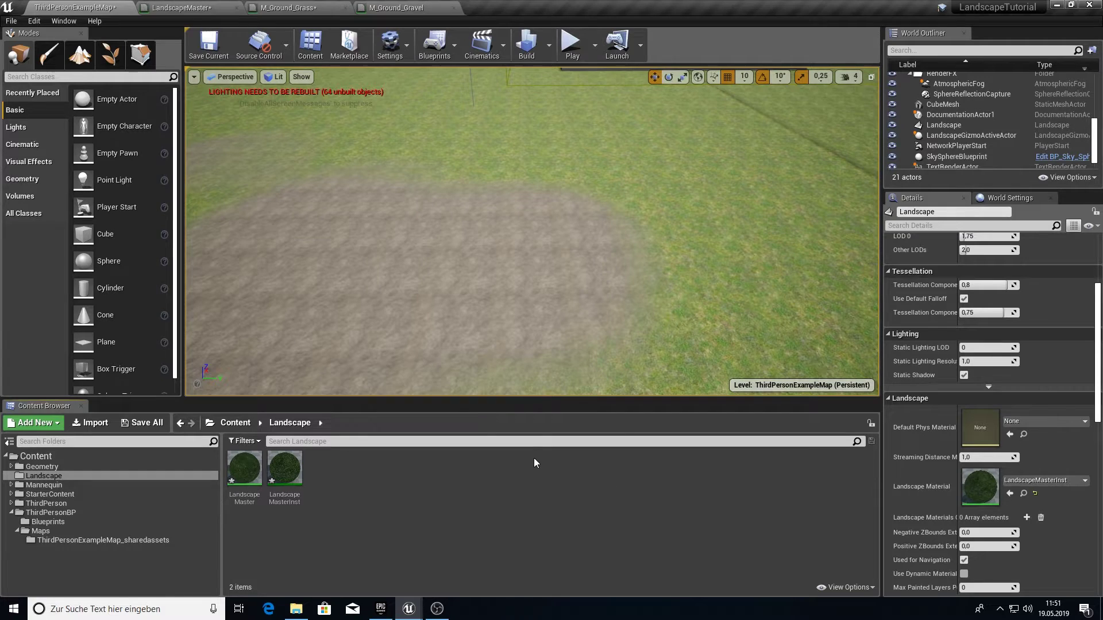
Select the whole Micro Texture Variation comment group in M_Ground_Grass and copy it.
{"action": "key", "text": "s"}
{"action": "right_click_drag", "start_coordinate": [548, 253], "coordinate": [542, 230]}
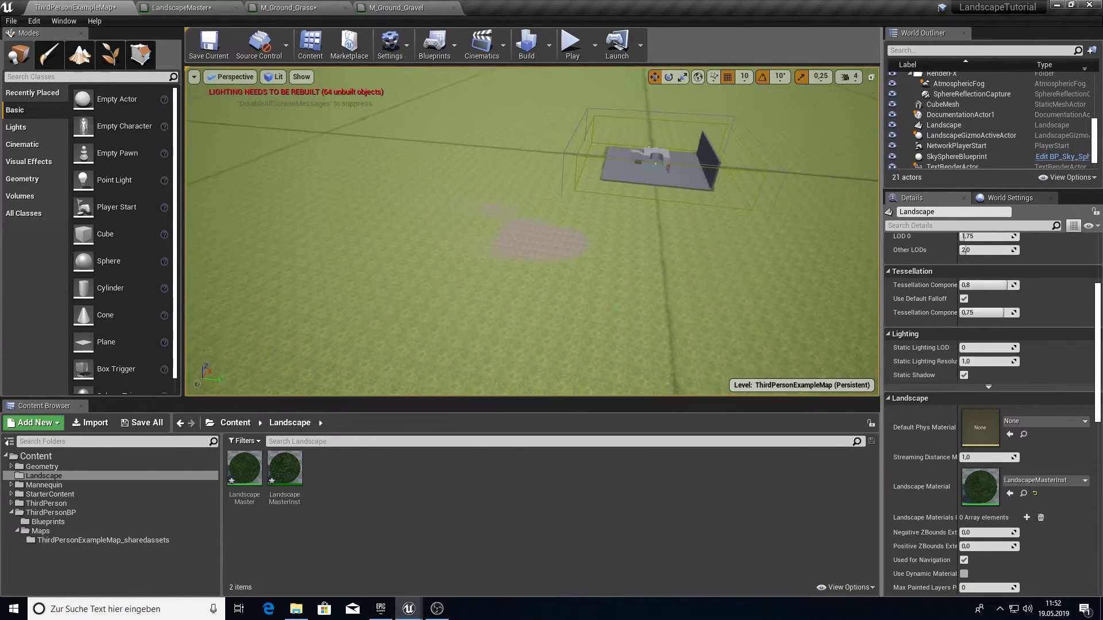
{"action": "key", "text": "w"}
{"action": "mouse_move", "coordinate": [532, 230]}
{"action": "right_mouse_down"}
{"action": "mouse_move", "coordinate": [545, 253]}
{"action": "mouse_move", "coordinate": [557, 239]}
{"action": "mouse_move", "coordinate": [543, 259]}
{"action": "mouse_move", "coordinate": [542, 244]}
{"action": "right_mouse_up"}
{"action": "left_click", "coordinate": [332, 8]}
{"action": "right_click_drag", "start_coordinate": [371, 146], "coordinate": [399, 250]}
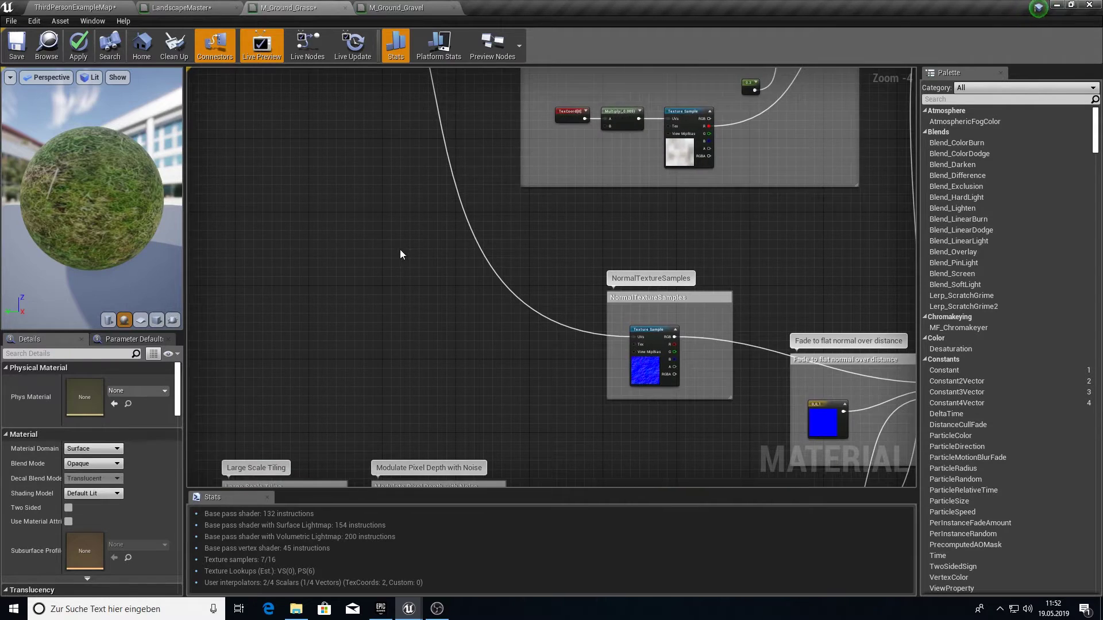
{"action": "scroll", "coordinate": [400, 250], "scroll_direction": "down", "scroll_amount": 5}
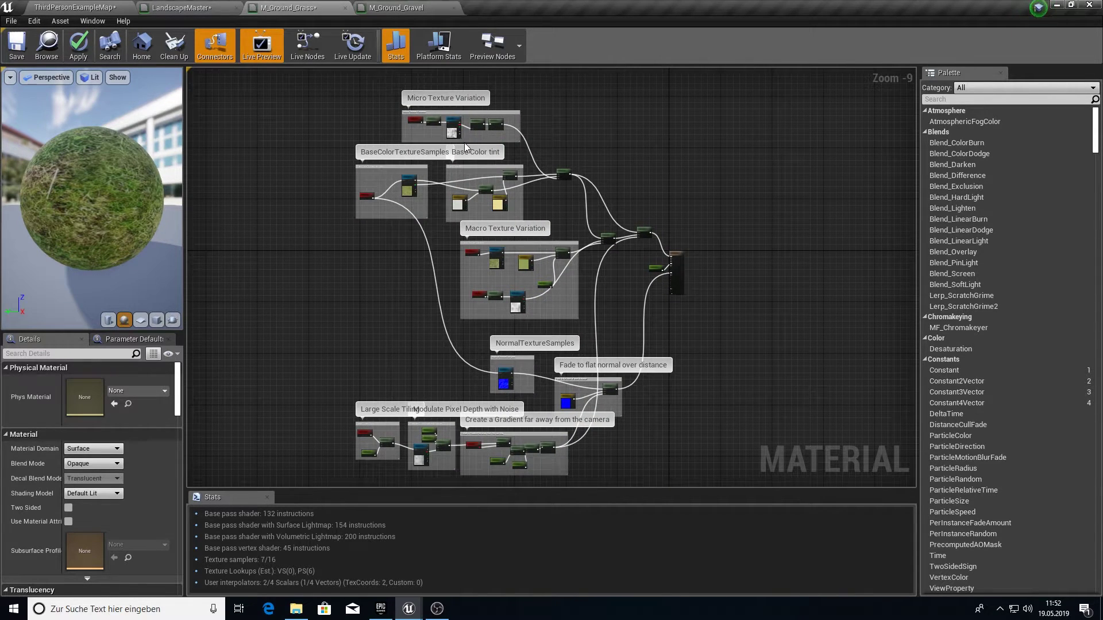
{"action": "scroll", "coordinate": [491, 167], "scroll_direction": "up", "scroll_amount": 5}
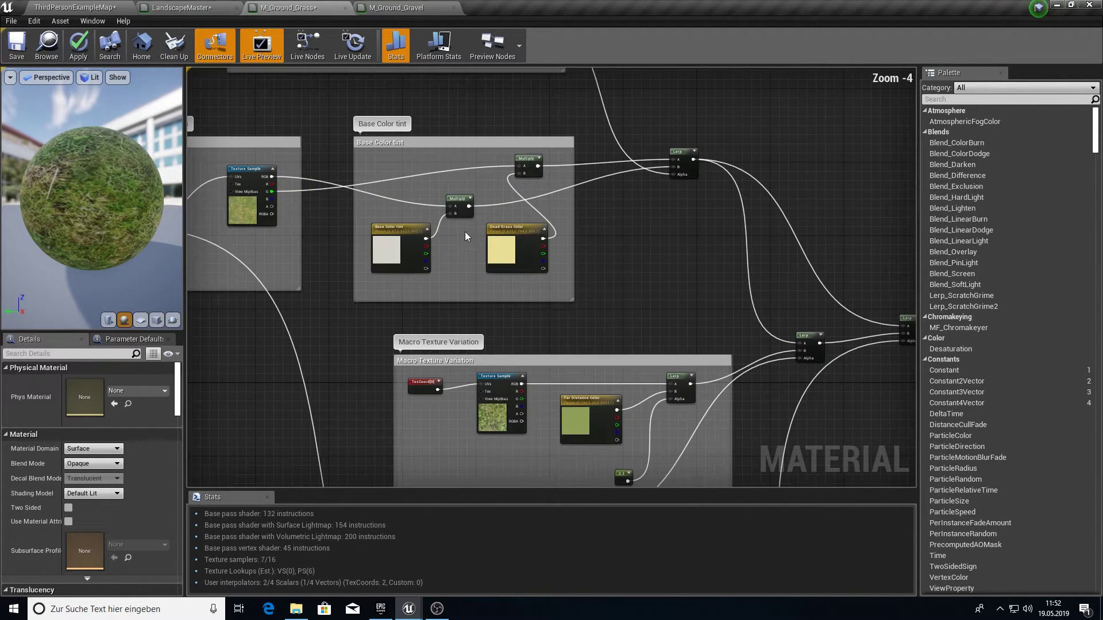
{"action": "right_click_drag", "start_coordinate": [480, 197], "coordinate": [570, 396]}
{"action": "left_click_drag", "start_coordinate": [312, 126], "coordinate": [755, 257]}
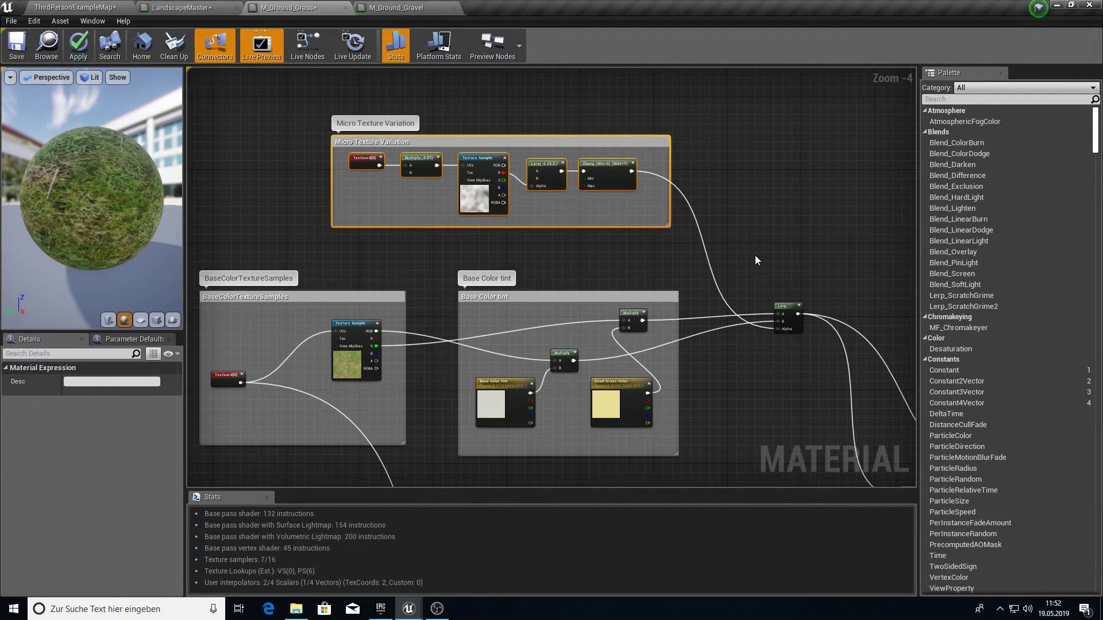
Move the grass color Texture Sample and its tiling nodes in LandscapeMaster up and away from the Layer Blend node.
{"action": "left_click", "coordinate": [202, 7]}
{"action": "scroll", "coordinate": [436, 259], "scroll_direction": "down", "scroll_amount": 4}
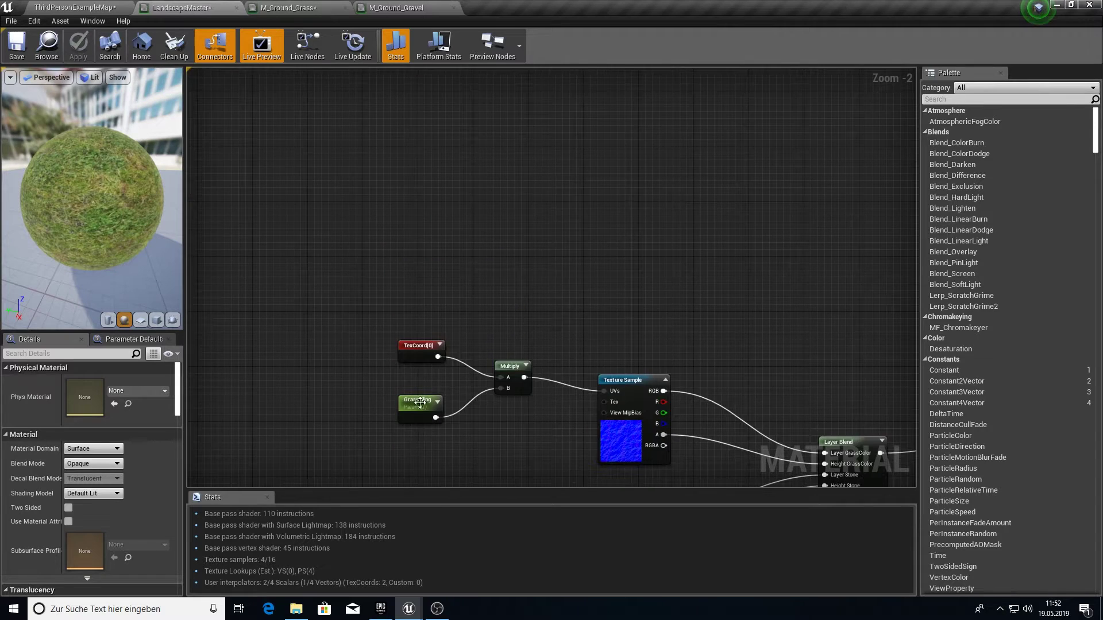
{"action": "right_click_drag", "start_coordinate": [487, 172], "coordinate": [473, 531]}
{"action": "scroll", "coordinate": [484, 295], "scroll_direction": "up", "scroll_amount": 2}
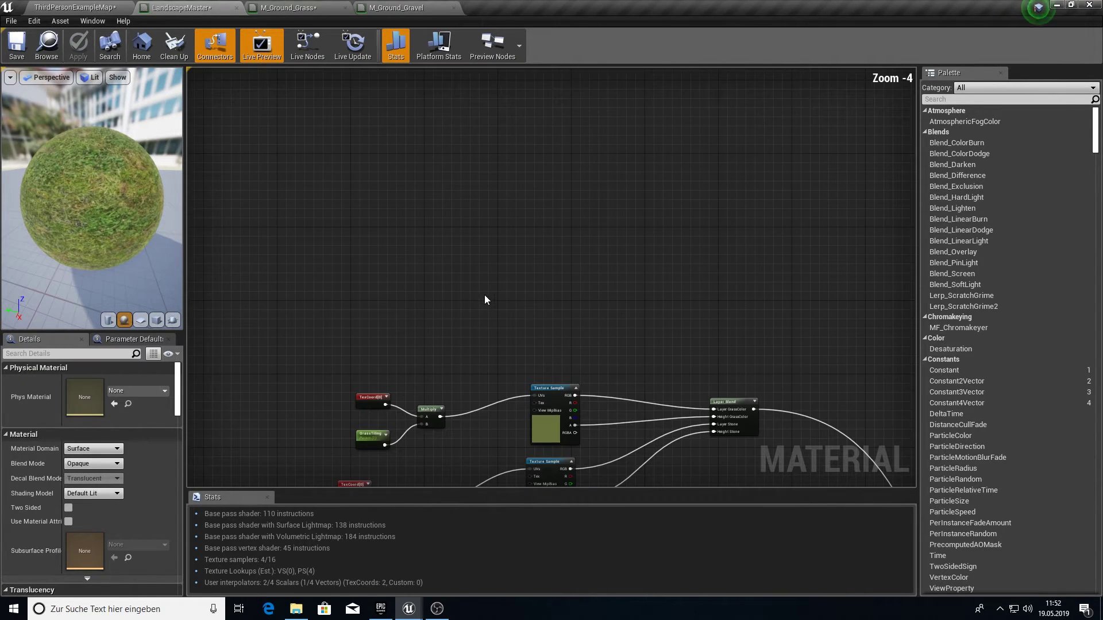
{"action": "right_click_drag", "start_coordinate": [401, 323], "coordinate": [369, 284]}
{"action": "left_click_drag", "start_coordinate": [287, 307], "coordinate": [712, 403]}
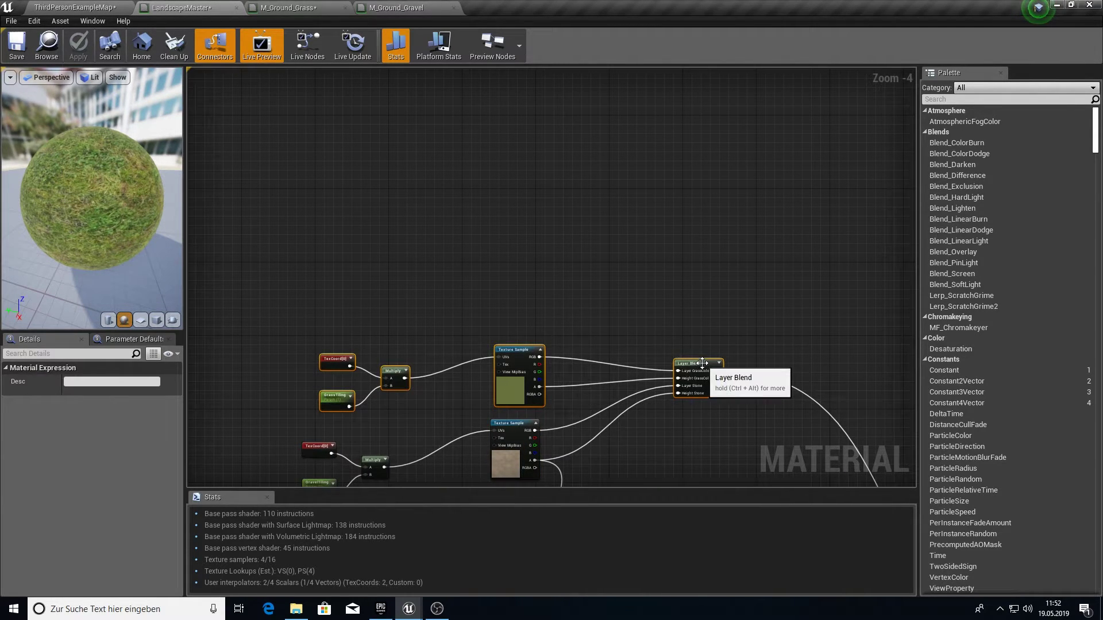
{"action": "left_click_drag", "start_coordinate": [562, 298], "coordinate": [464, 346]}
{"action": "left_click_drag", "start_coordinate": [613, 297], "coordinate": [301, 411]}
{"action": "left_click_drag", "start_coordinate": [519, 351], "coordinate": [347, 177]}
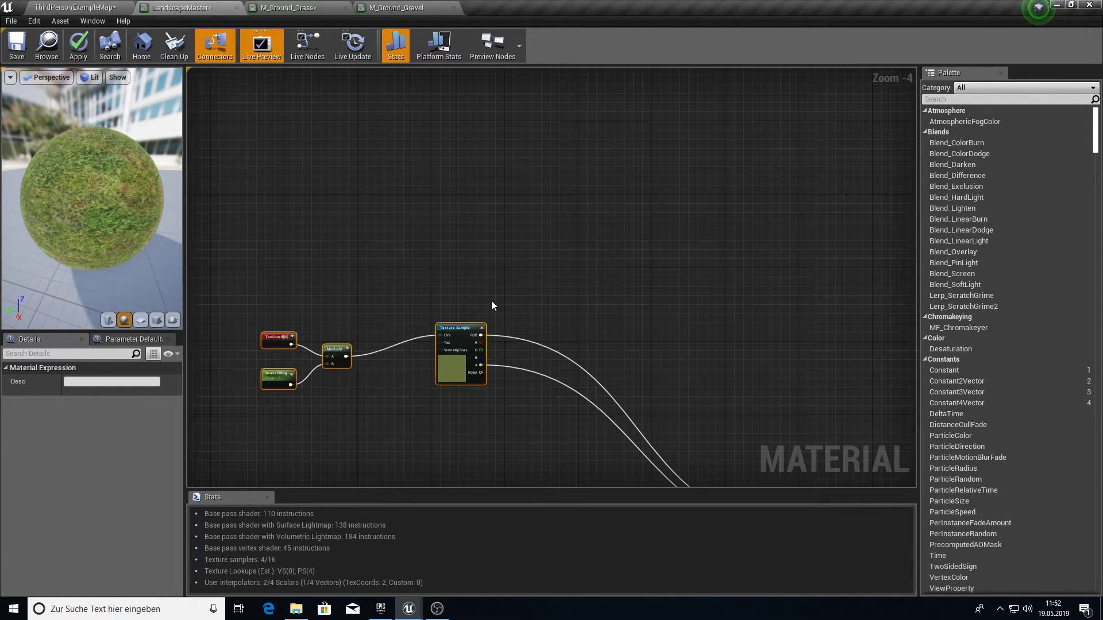
Paste the Micro Texture Variation group into LandscapeMaster and place it above the grass color nodes.
{"action": "key", "text": "ctrl+v"}
{"action": "left_click_drag", "start_coordinate": [509, 199], "coordinate": [363, 182]}
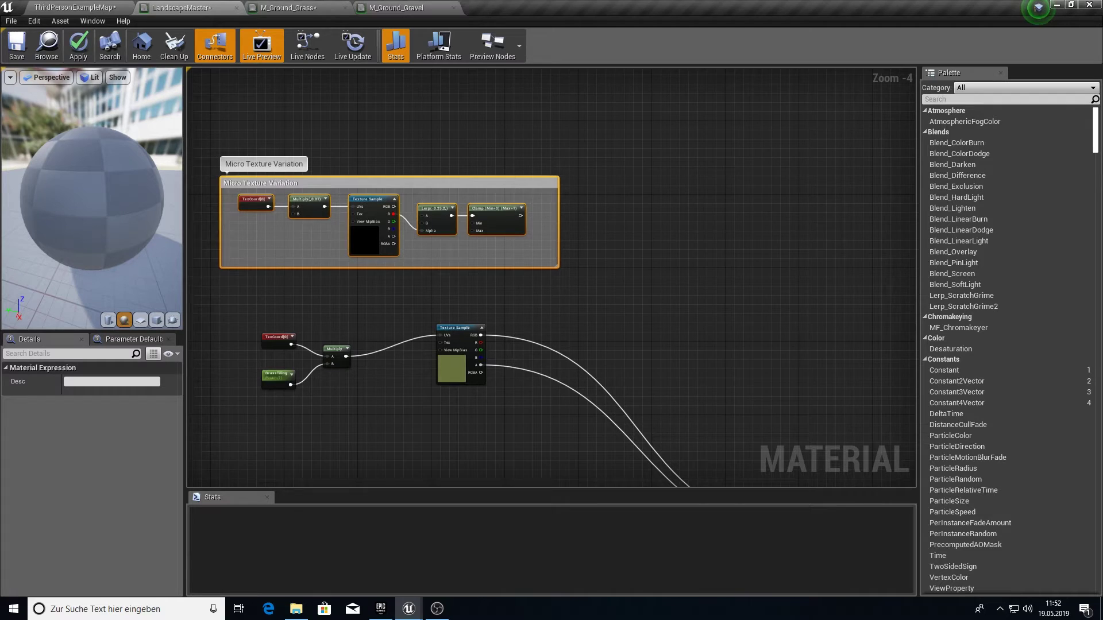
{"action": "right_click_drag", "start_coordinate": [322, 206], "coordinate": [347, 199]}
Add a Lerp node beside the Micro Texture Variation group in LandscapeMaster, using the M_Ground_Grass graph as reference.
{"action": "left_click", "coordinate": [396, 7]}
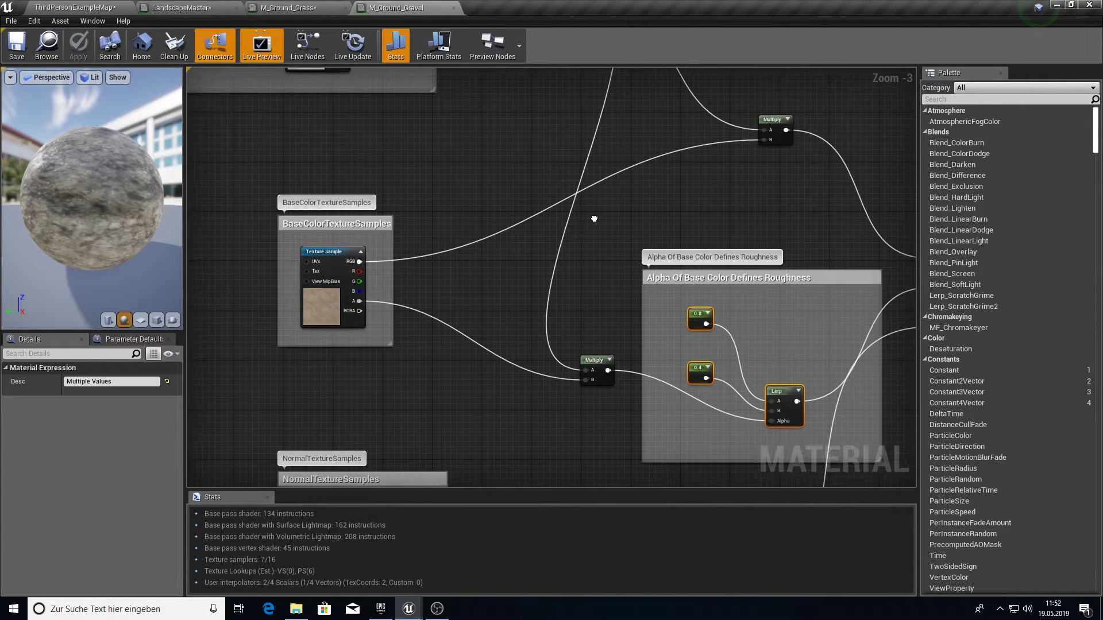
{"action": "left_click", "coordinate": [290, 7]}
{"action": "right_click_drag", "start_coordinate": [832, 350], "coordinate": [677, 284]}
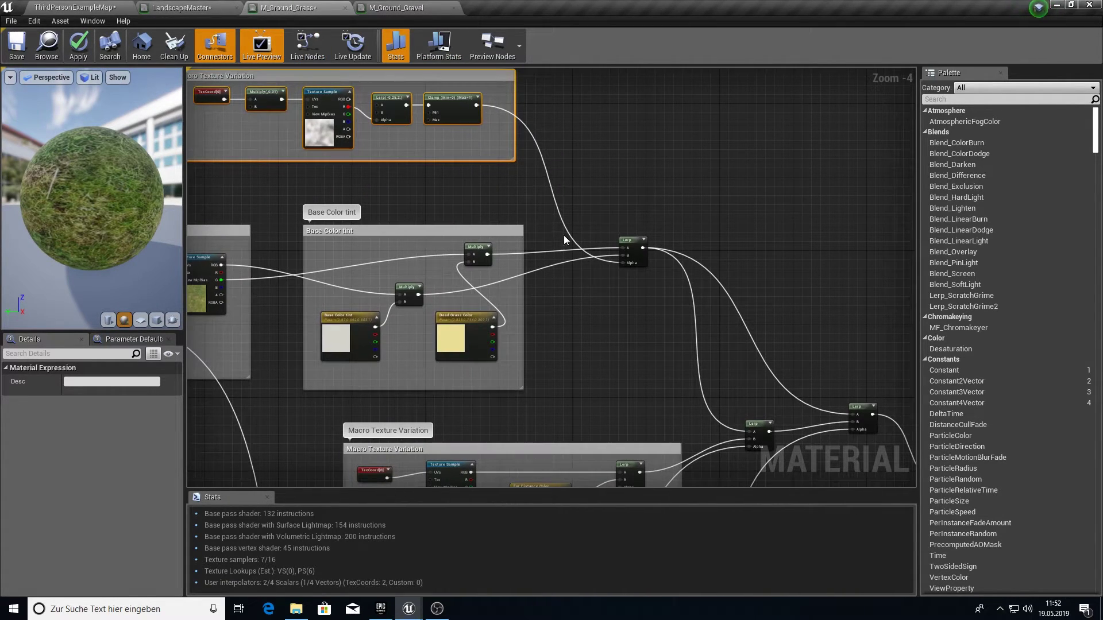
{"action": "left_click", "coordinate": [184, 8]}
{"action": "right_click", "coordinate": [722, 301]}
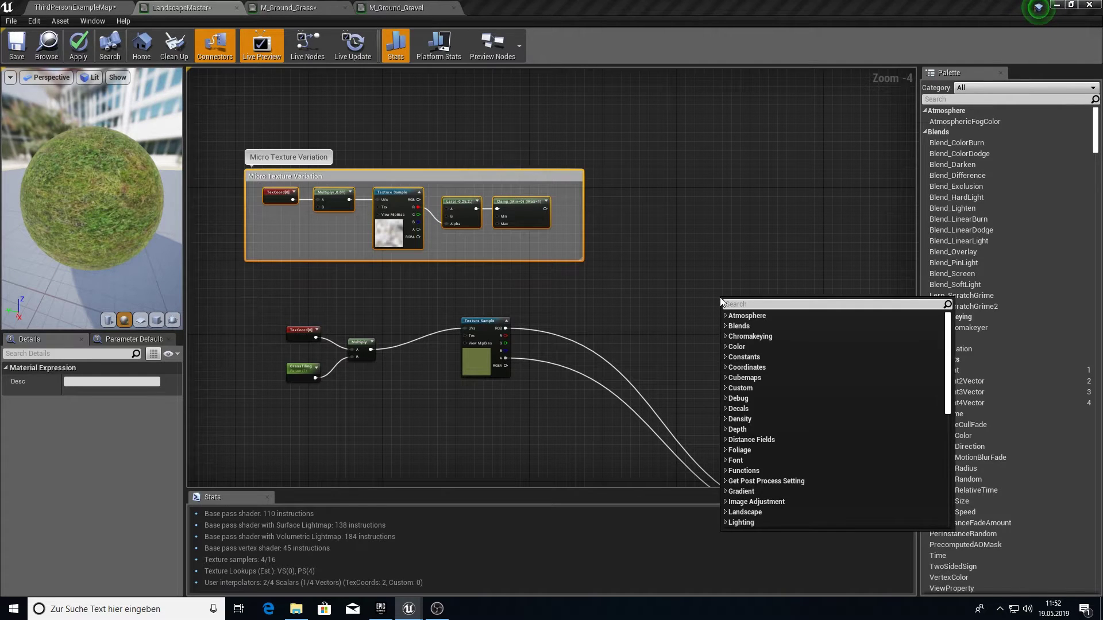
{"action": "type", "text": "lerp"}
{"action": "key", "text": "Return"}
{"action": "left_click", "coordinate": [691, 269]}
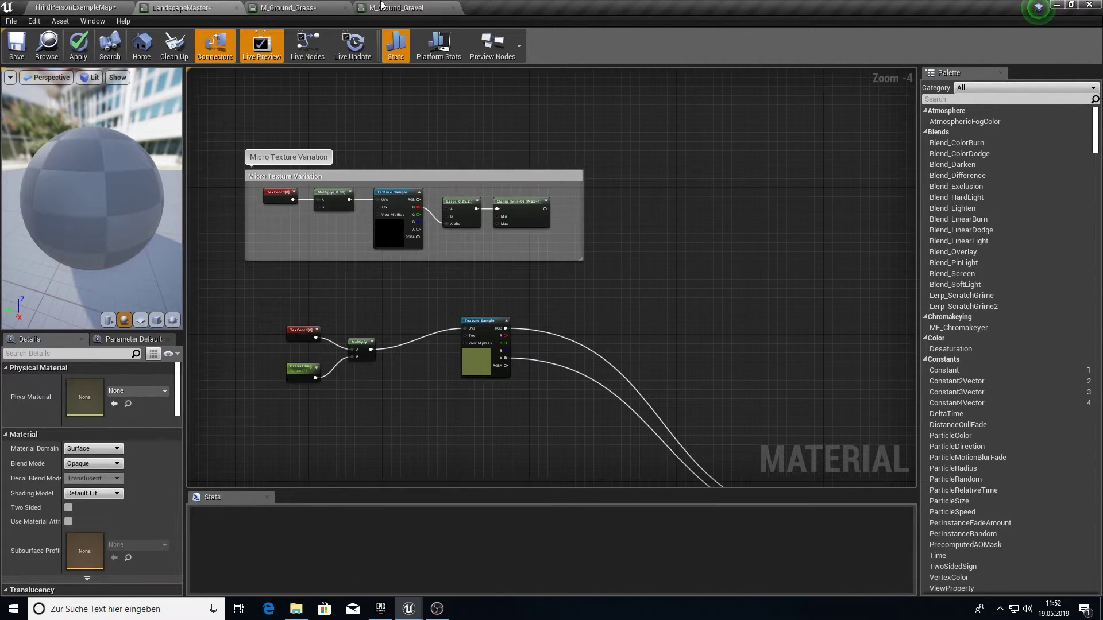
{"action": "left_click", "coordinate": [304, 7]}
{"action": "left_click", "coordinate": [656, 227]}
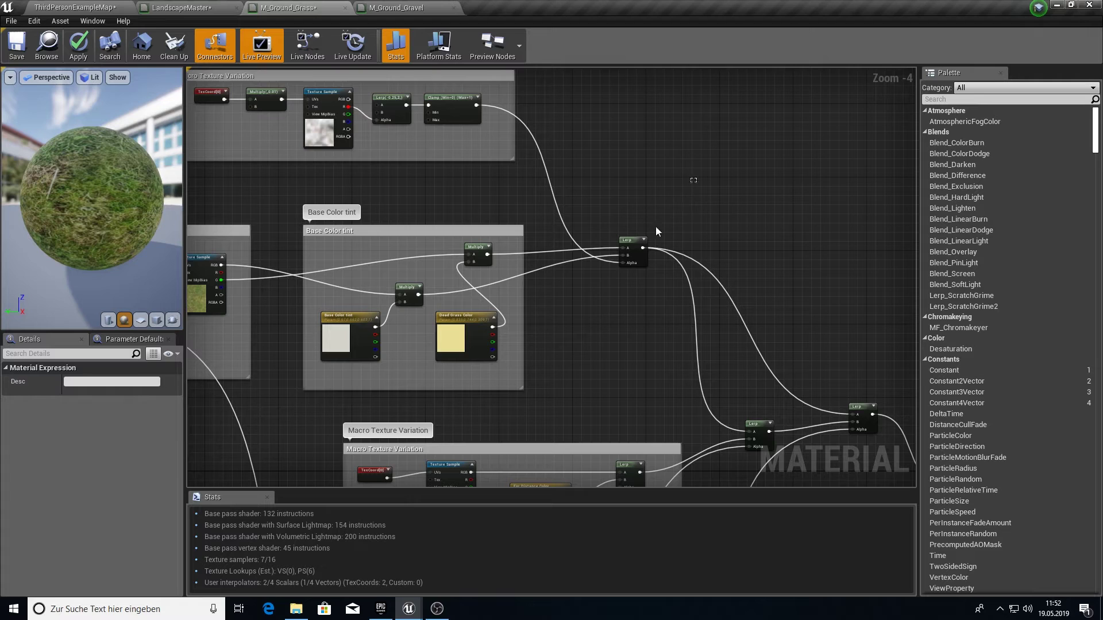
{"action": "left_click", "coordinate": [187, 7]}
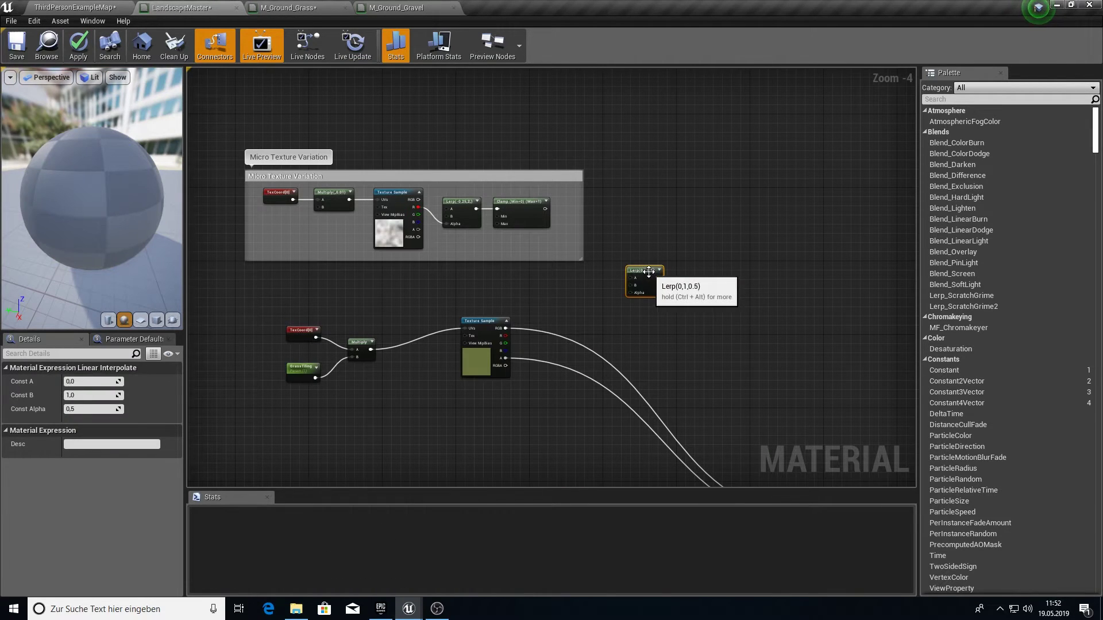
Following the M_Ground_Grass graph, multiply the grass Texture Sample's green channel in LandscapeMaster and feed the Multiply into the Lerp's A input.
{"action": "left_click", "coordinate": [314, 6]}
{"action": "left_click", "coordinate": [402, 7]}
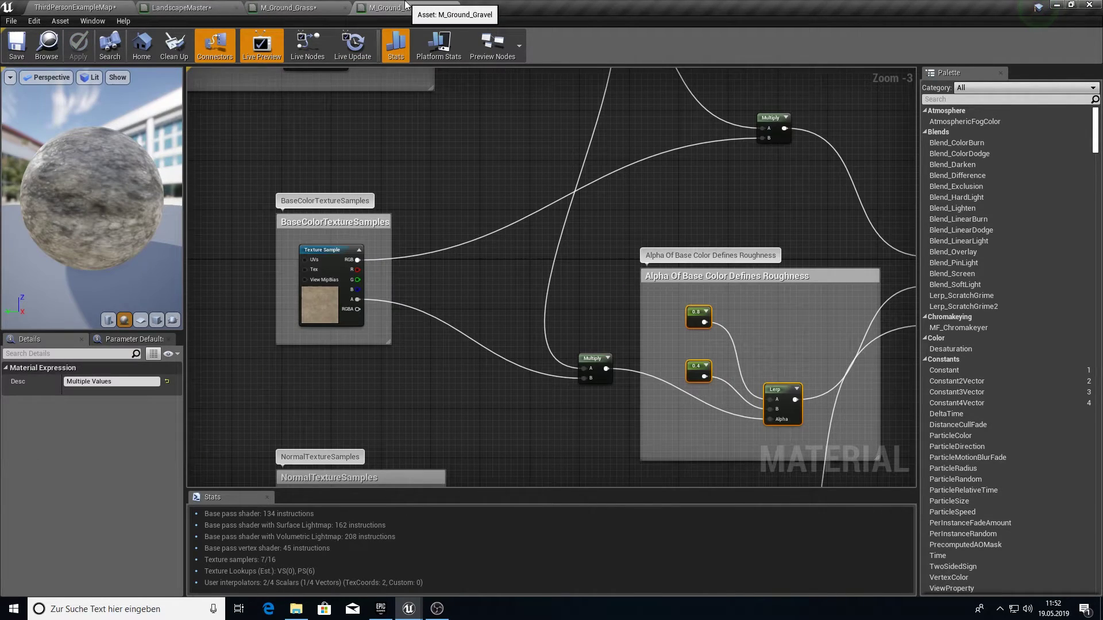
{"action": "left_click", "coordinate": [287, 7]}
{"action": "right_click_drag", "start_coordinate": [528, 145], "coordinate": [679, 148]}
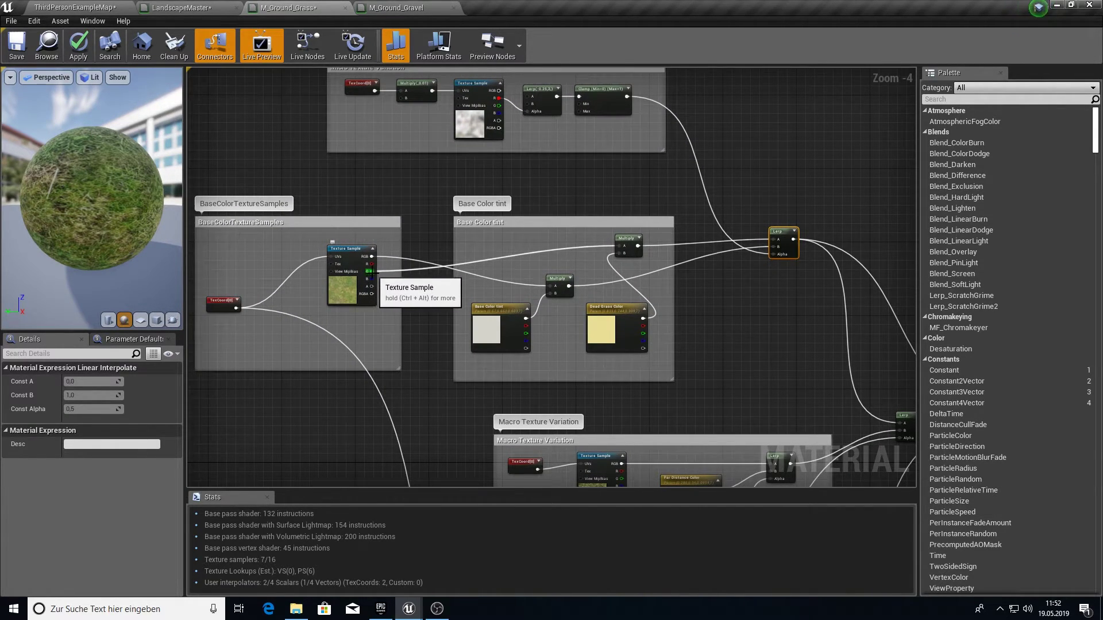
{"action": "left_click", "coordinate": [191, 6]}
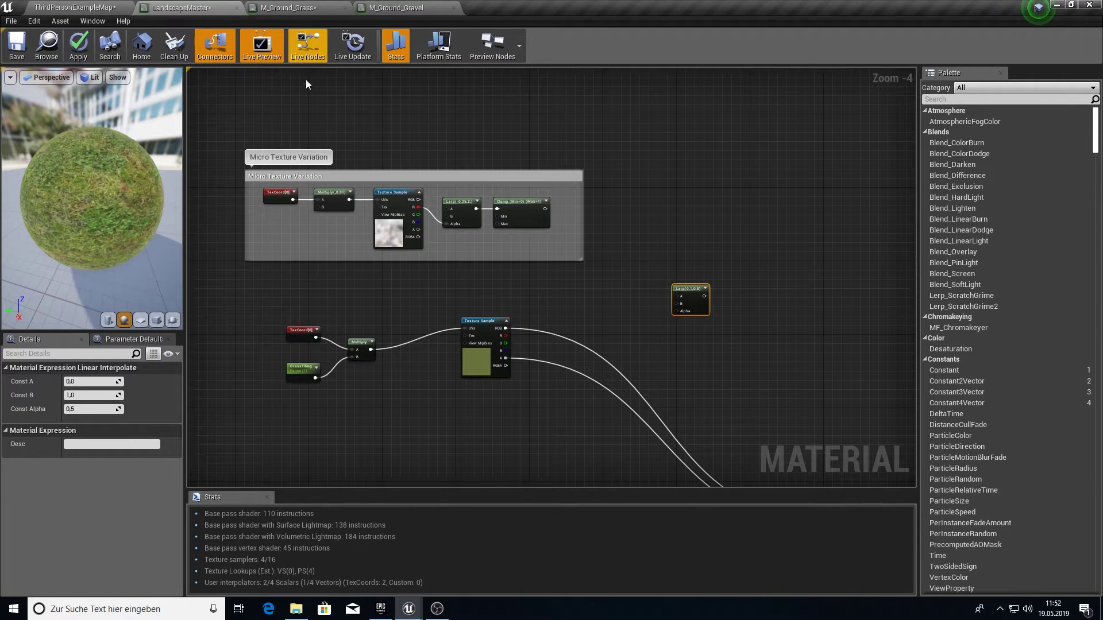
{"action": "left_click_drag", "start_coordinate": [504, 343], "coordinate": [550, 326]}
{"action": "type", "text": "mul"}
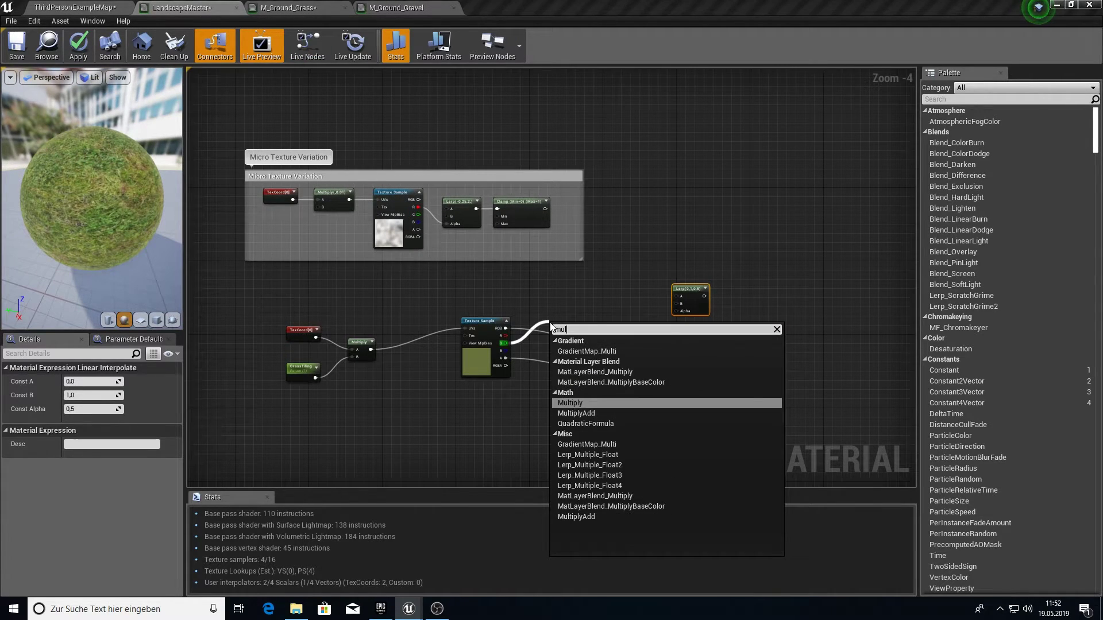
{"action": "key", "text": "Return"}
{"action": "left_click_drag", "start_coordinate": [580, 333], "coordinate": [680, 296]}
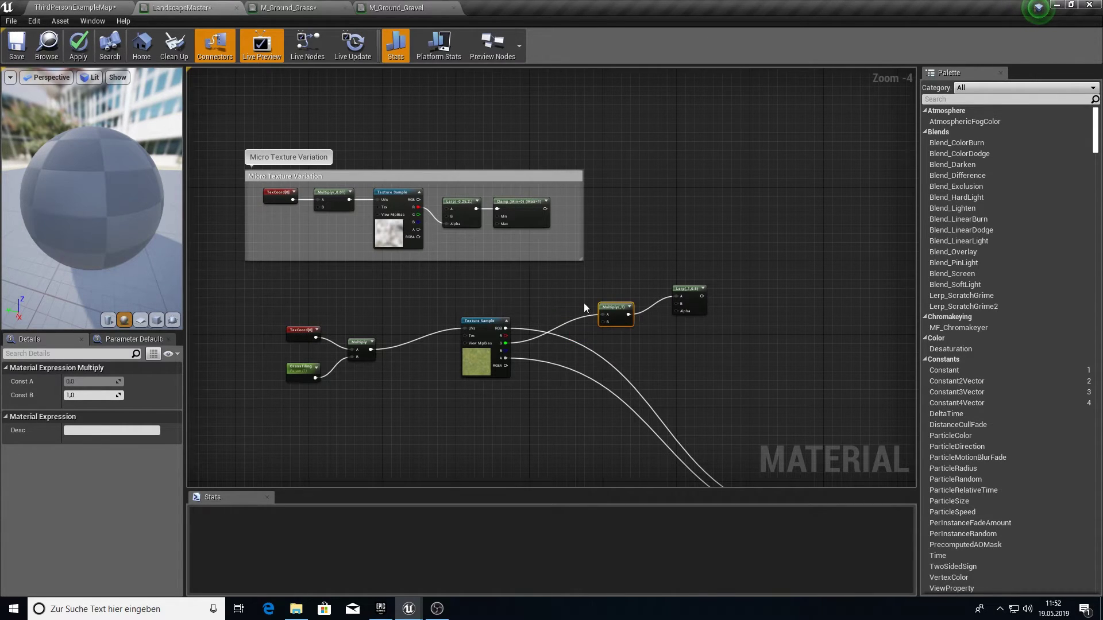
Add a second Multiply on the grass Texture Sample's RGB output, connect it to the Lerp's B input, and place it under the first Multiply.
{"action": "left_click", "coordinate": [399, 6]}
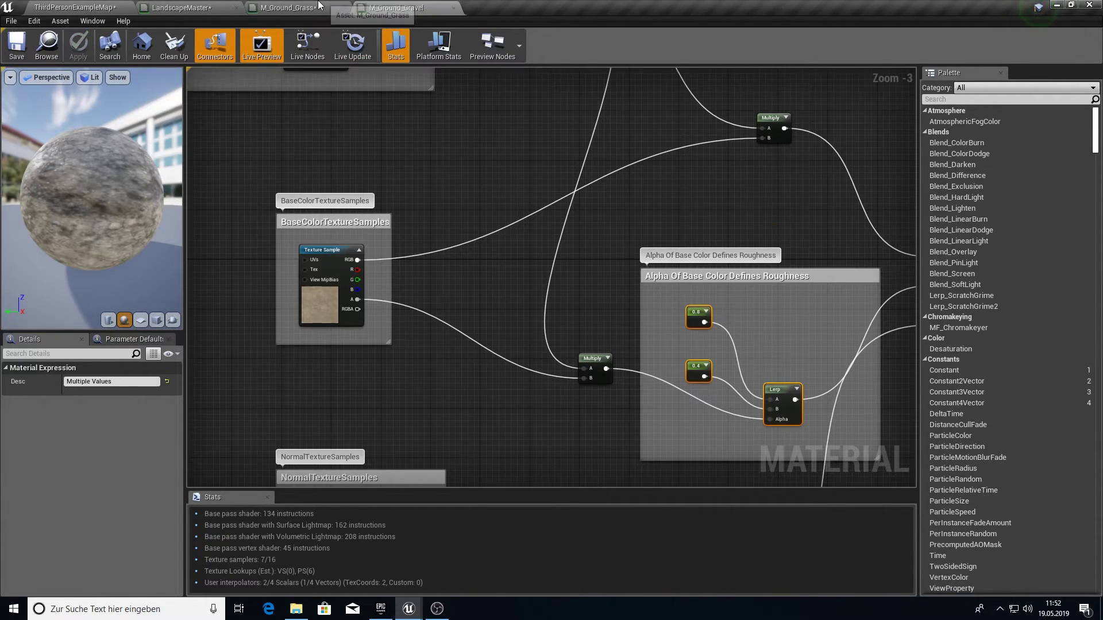
{"action": "left_click", "coordinate": [321, 8]}
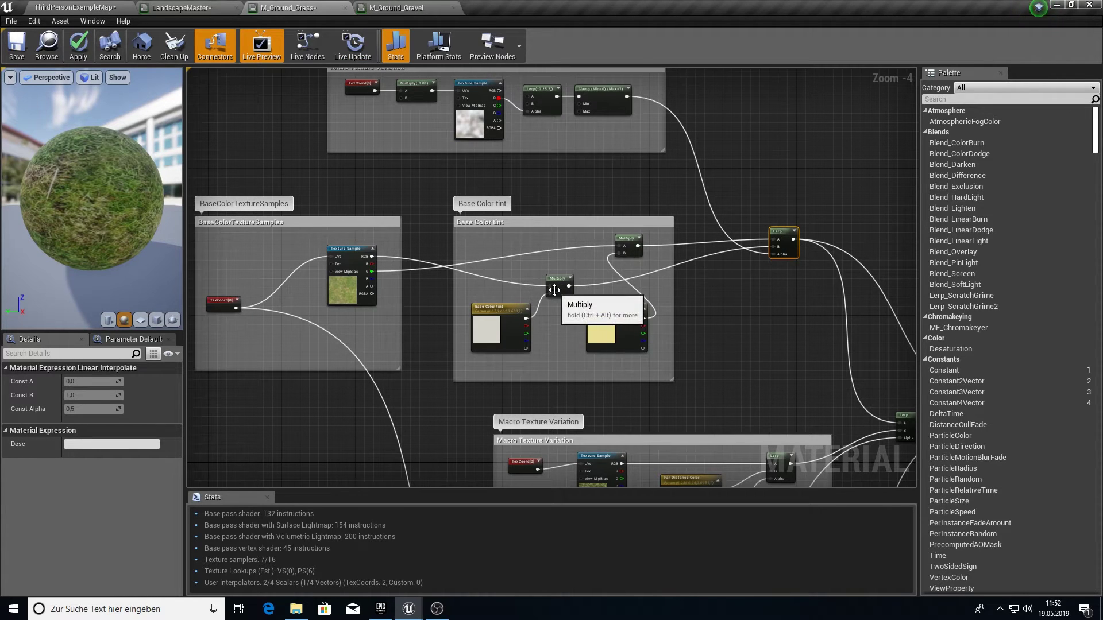
{"action": "left_click", "coordinate": [190, 7]}
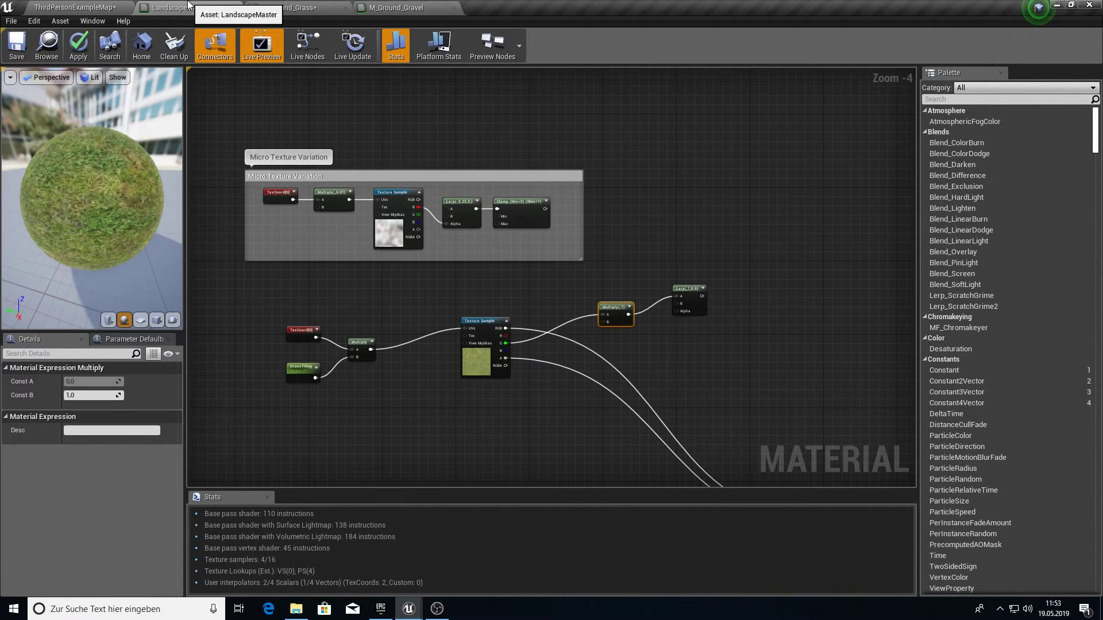
{"action": "left_click_drag", "start_coordinate": [498, 328], "coordinate": [547, 353]}
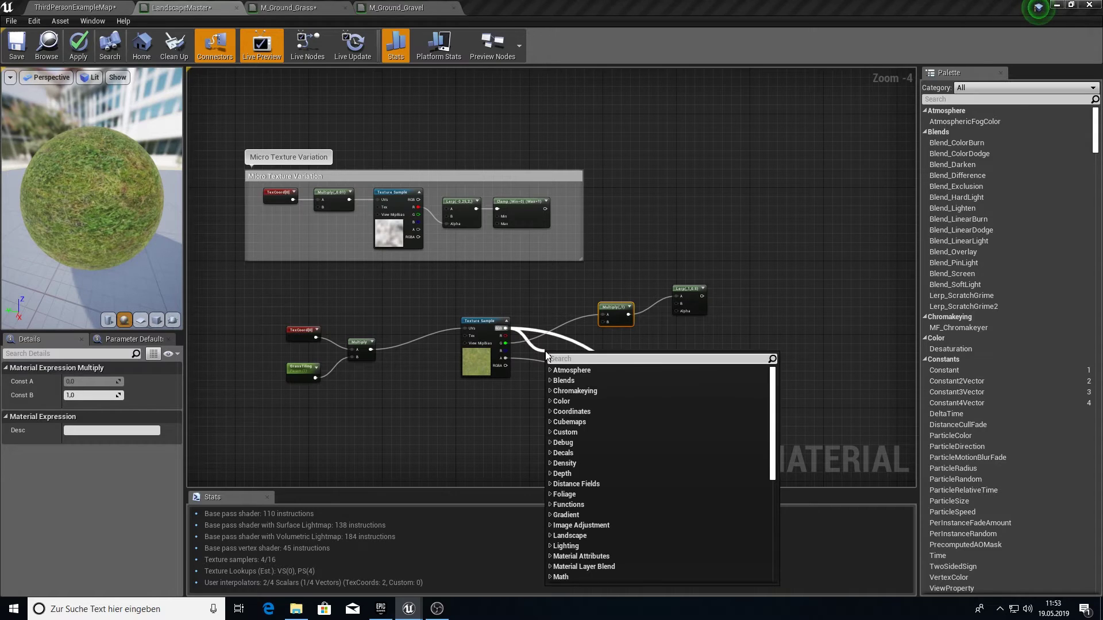
{"action": "type", "text": "mult"}
{"action": "key", "text": "Return"}
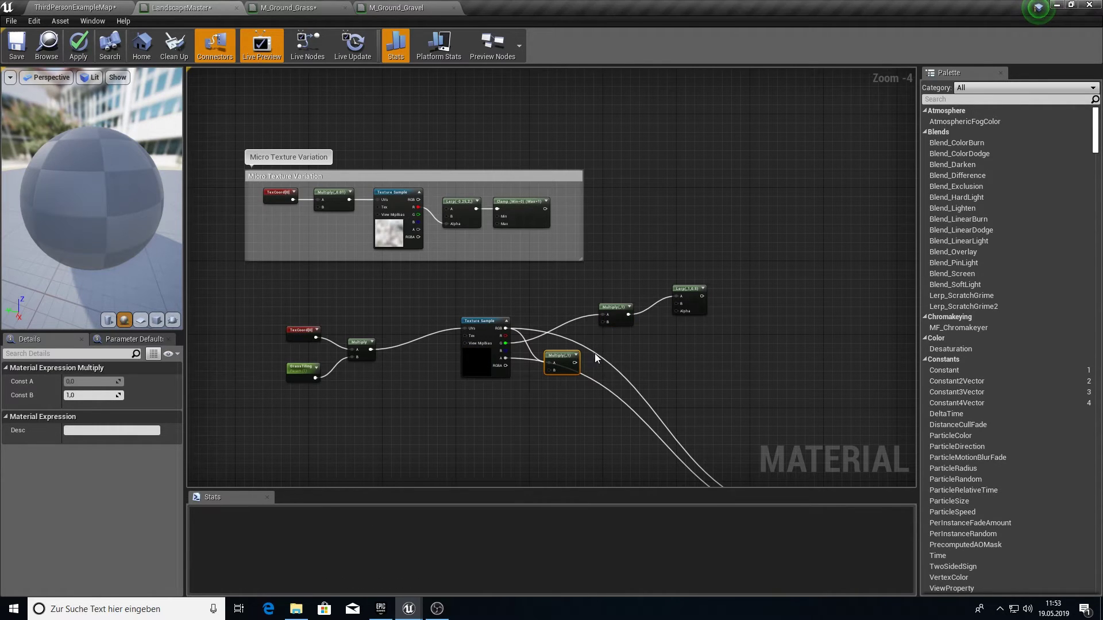
{"action": "left_click_drag", "start_coordinate": [575, 362], "coordinate": [676, 303]}
{"action": "left_click_drag", "start_coordinate": [560, 359], "coordinate": [609, 344]}
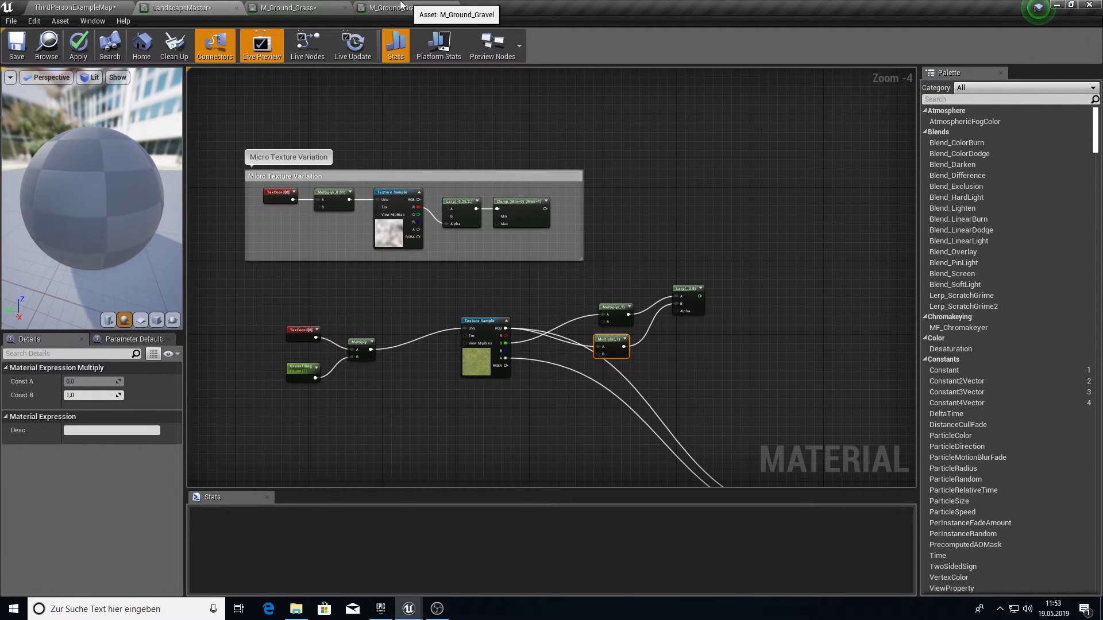
Connect the Micro Texture Variation group's Clamp output to the Lerp's Alpha and move the grass texture and tiling nodes away from the Multiply nodes.
{"action": "left_click", "coordinate": [336, 8]}
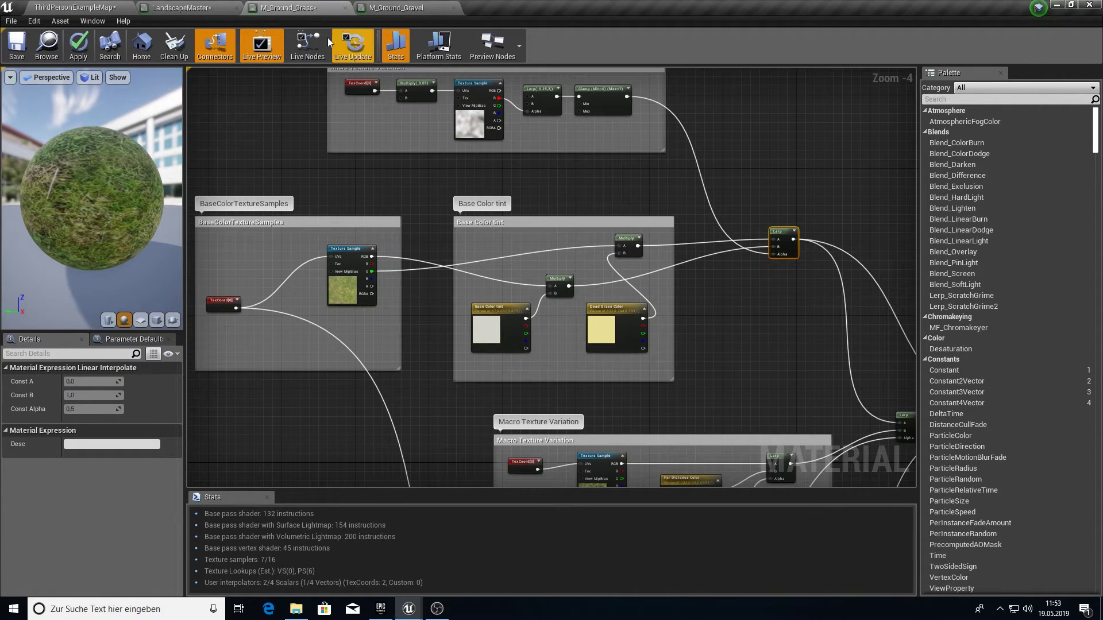
{"action": "left_click", "coordinate": [397, 7]}
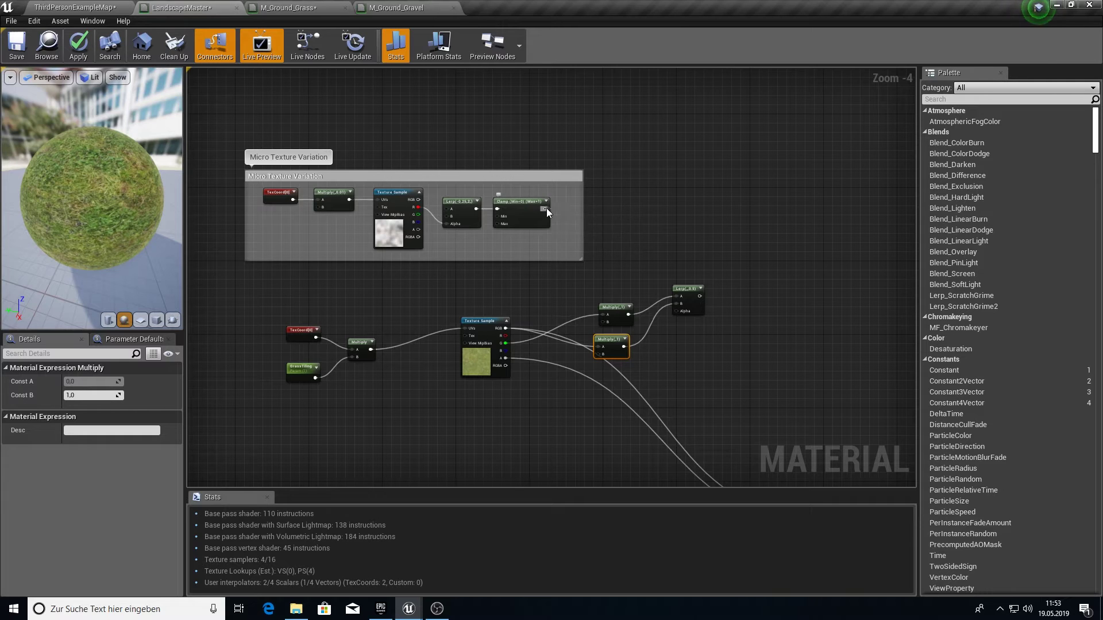
{"action": "left_click_drag", "start_coordinate": [547, 207], "coordinate": [680, 313]}
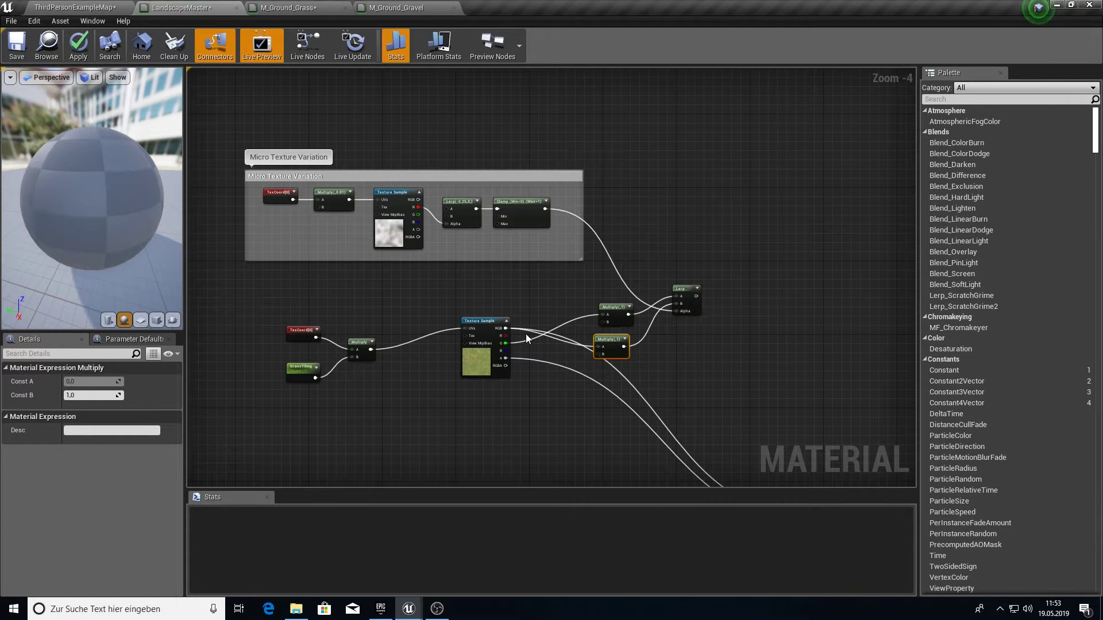
{"action": "left_click_drag", "start_coordinate": [520, 299], "coordinate": [198, 385]}
{"action": "left_click_drag", "start_coordinate": [506, 329], "coordinate": [354, 310]}
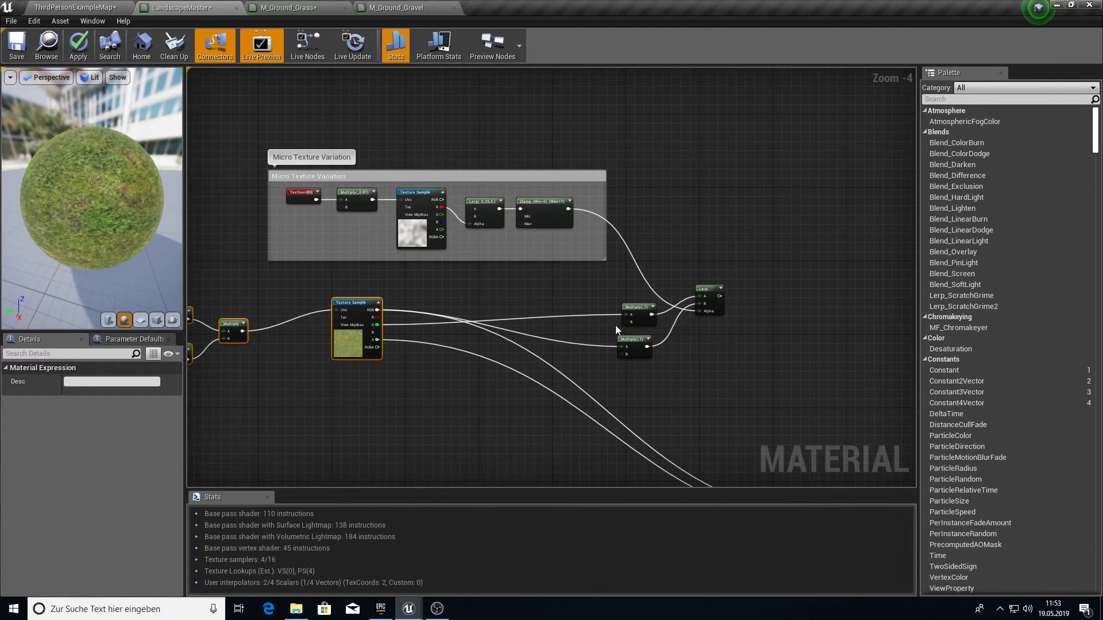
Copy the Base Color tint parameter from M_Ground_Grass into LandscapeMaster and connect it to the B input of the RGB Multiply.
{"action": "left_click", "coordinate": [290, 8]}
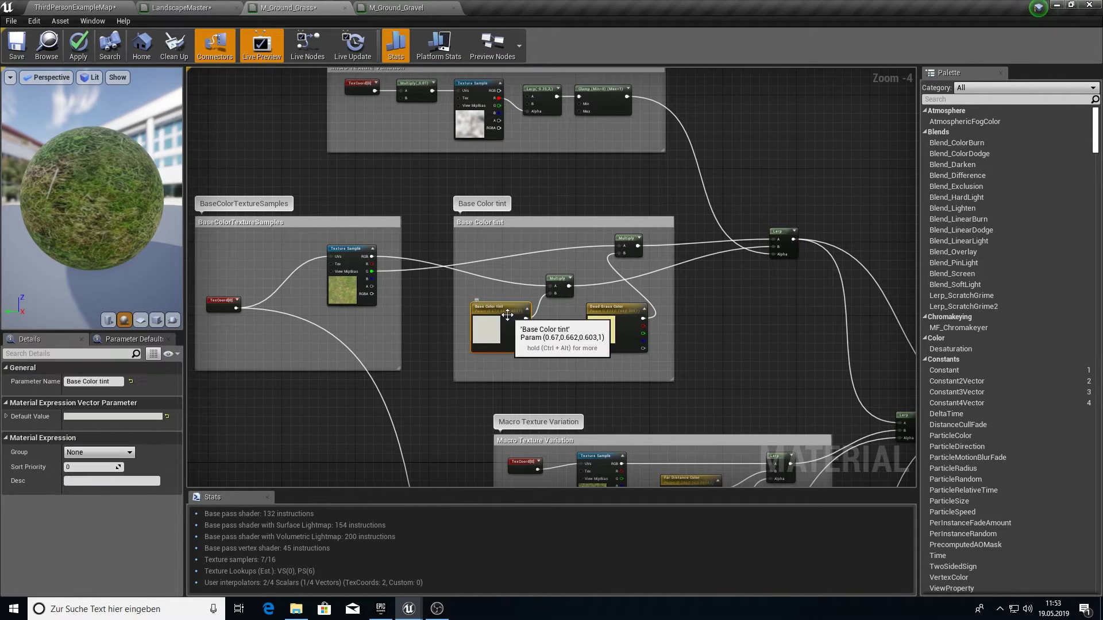
{"action": "left_click", "coordinate": [396, 7]}
{"action": "left_click", "coordinate": [282, 7]}
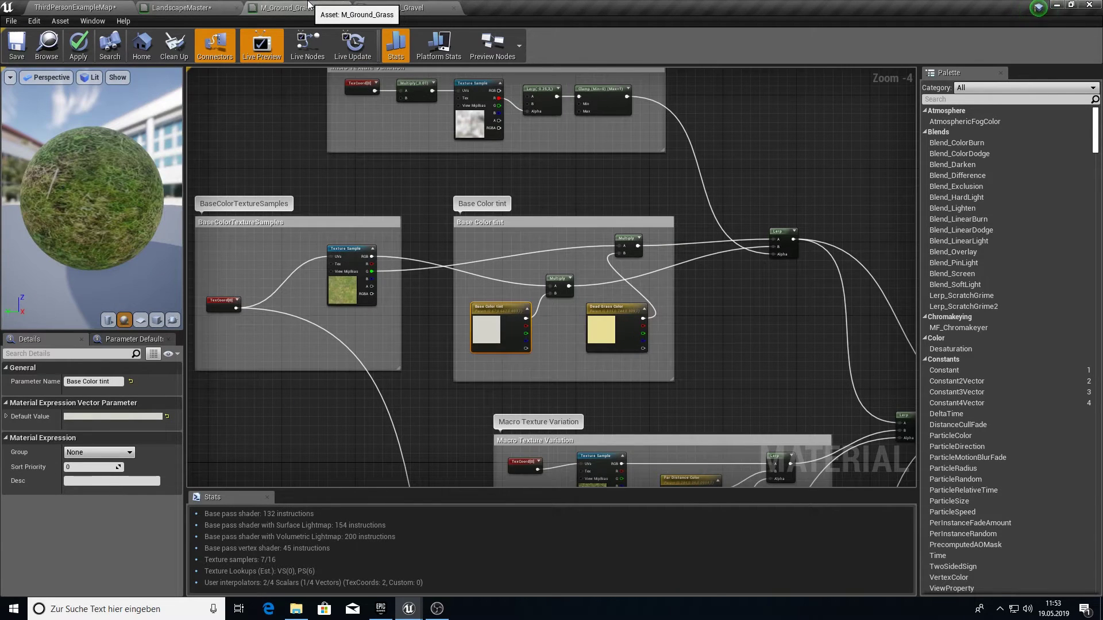
{"action": "left_click", "coordinate": [161, 7]}
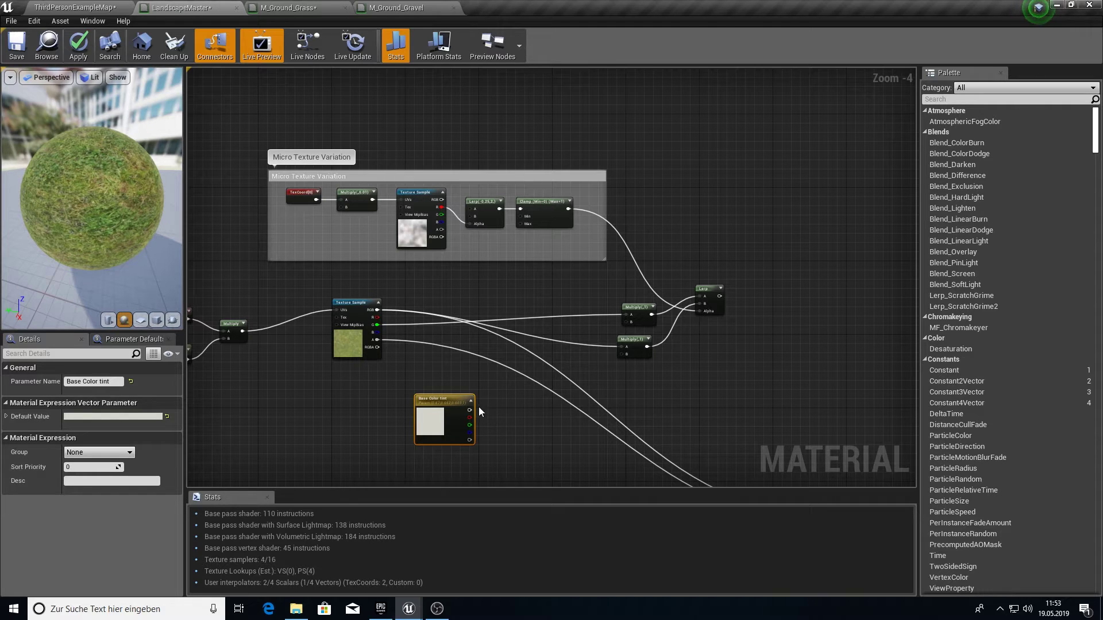
{"action": "left_click_drag", "start_coordinate": [470, 410], "coordinate": [624, 354]}
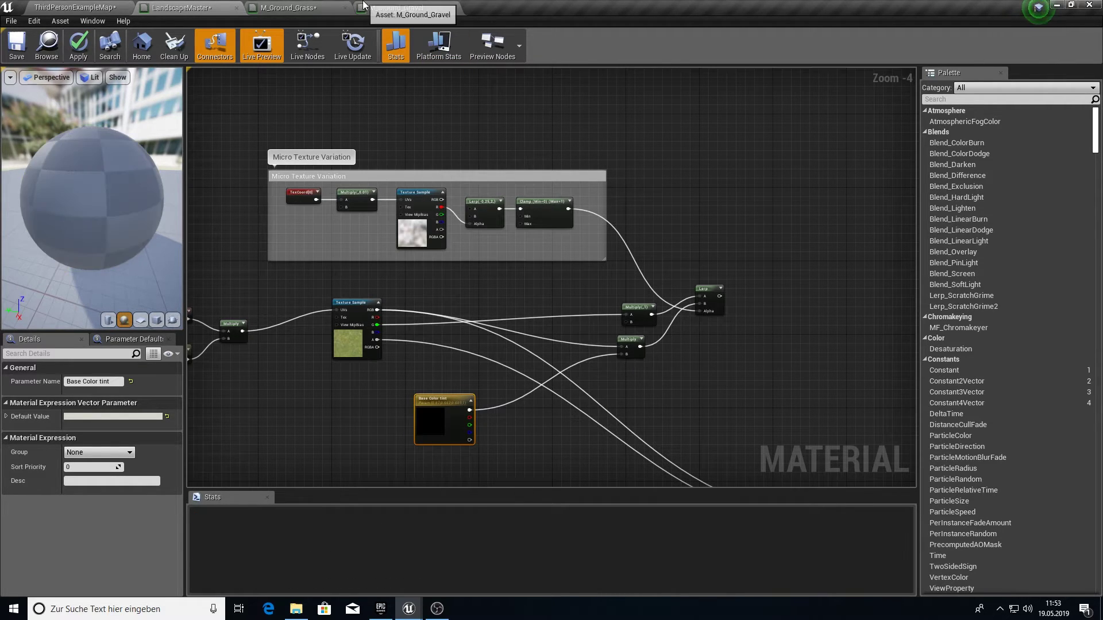
Copy the Dead Grass Color parameter from M_Ground_Grass into LandscapeMaster and connect it to the B input of the green-channel Multiply.
{"action": "left_click", "coordinate": [327, 5]}
{"action": "left_click", "coordinate": [627, 322]}
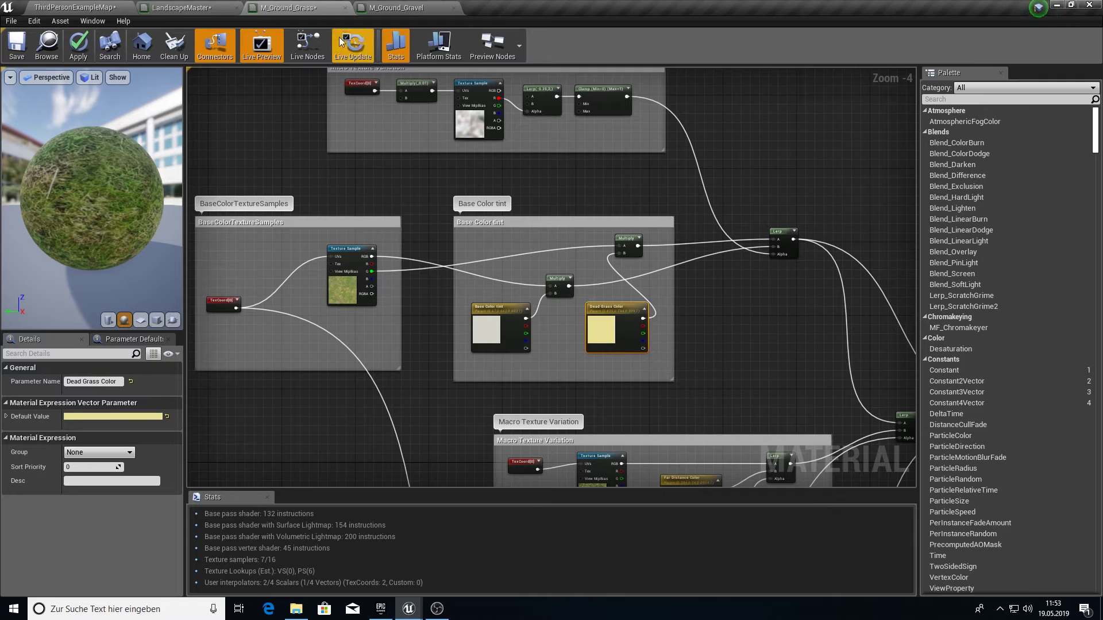
{"action": "left_click", "coordinate": [396, 7]}
{"action": "left_click", "coordinate": [206, 6]}
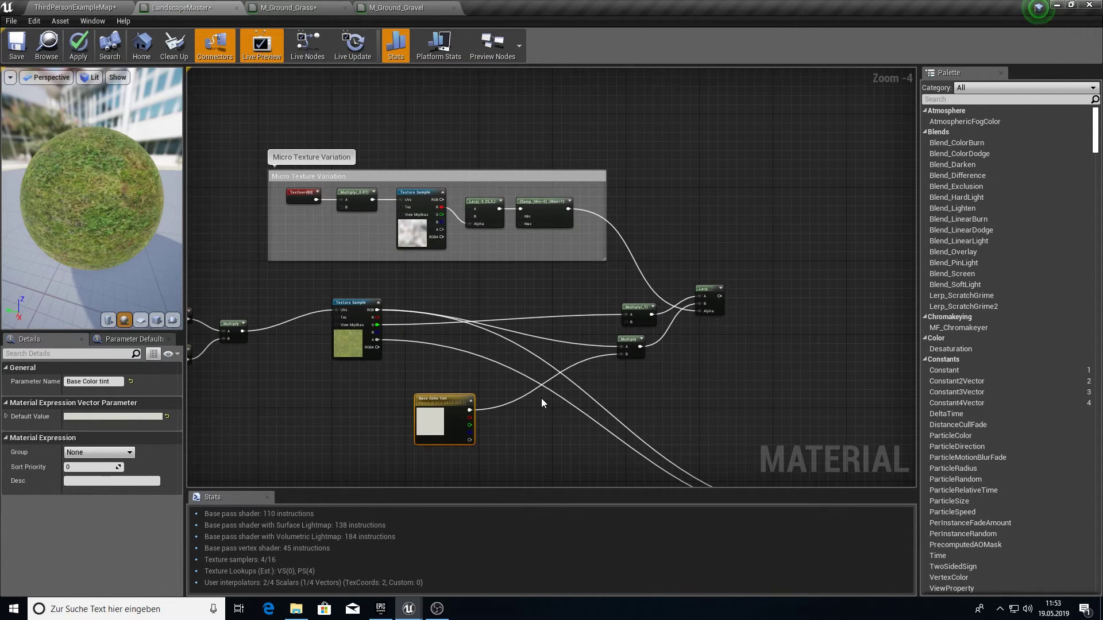
{"action": "key", "text": "ctrl+v"}
{"action": "left_click_drag", "start_coordinate": [605, 414], "coordinate": [629, 326]}
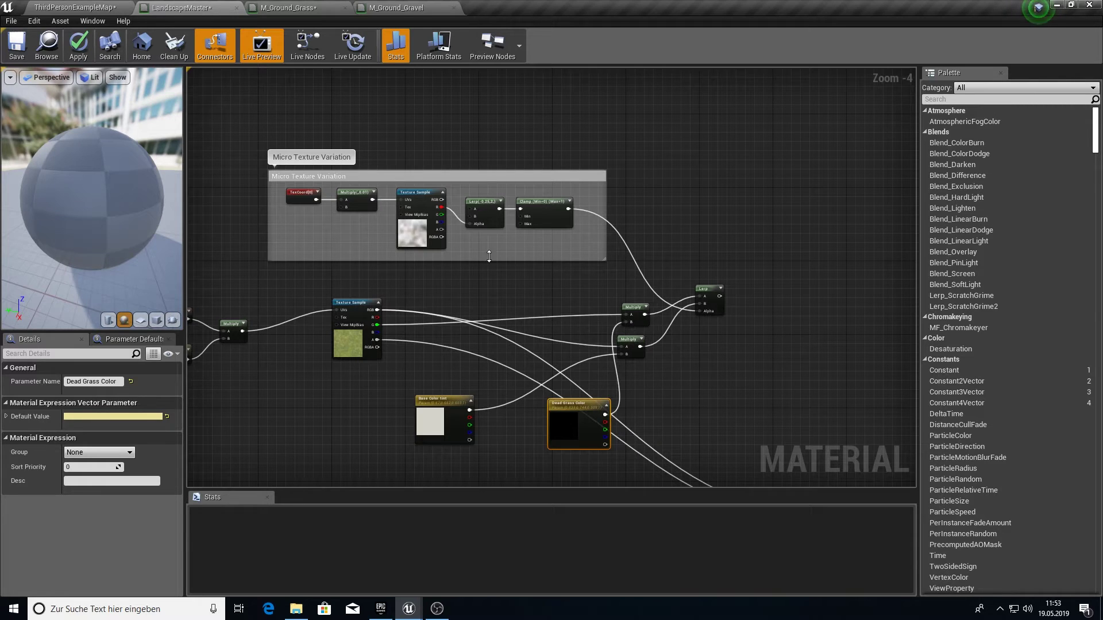
Connect the Lerp output to the Layer Blend's Layer GrassColor input and apply the LandscapeMaster changes.
{"action": "right_click_drag", "start_coordinate": [660, 433], "coordinate": [525, 275]}
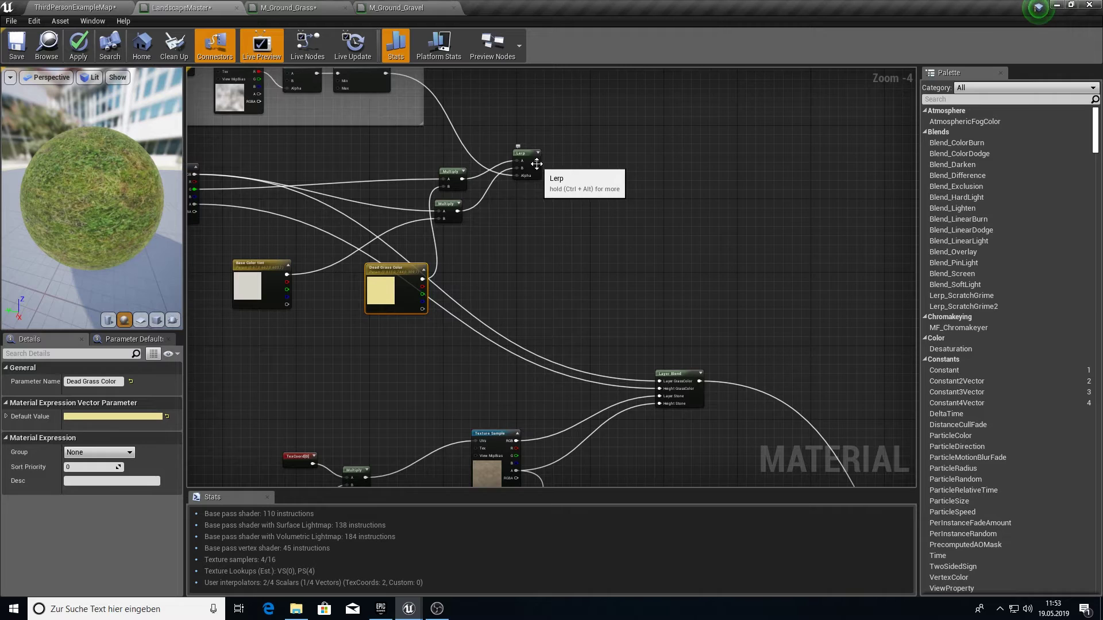
{"action": "left_click_drag", "start_coordinate": [537, 162], "coordinate": [661, 381]}
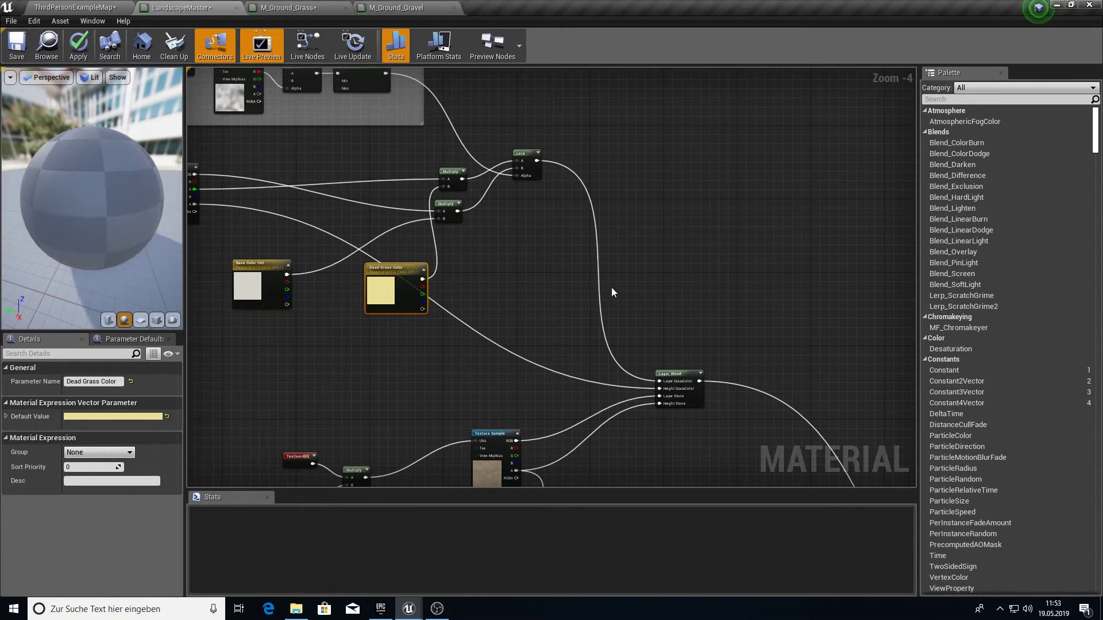
{"action": "left_click", "coordinate": [583, 307]}
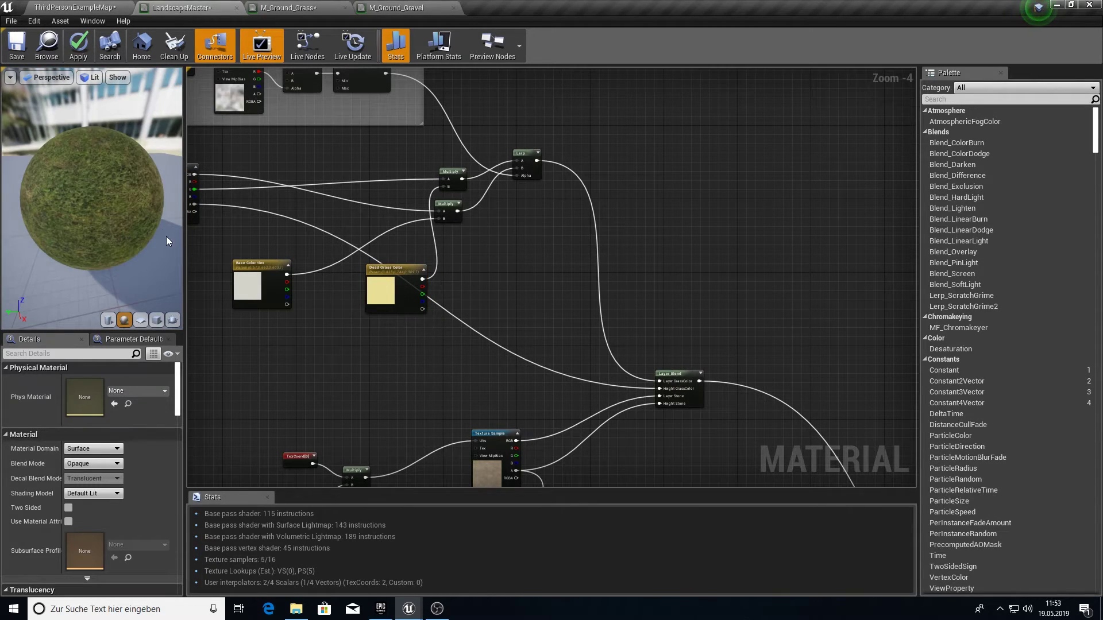
{"action": "left_click_drag", "start_coordinate": [166, 236], "coordinate": [121, 224]}
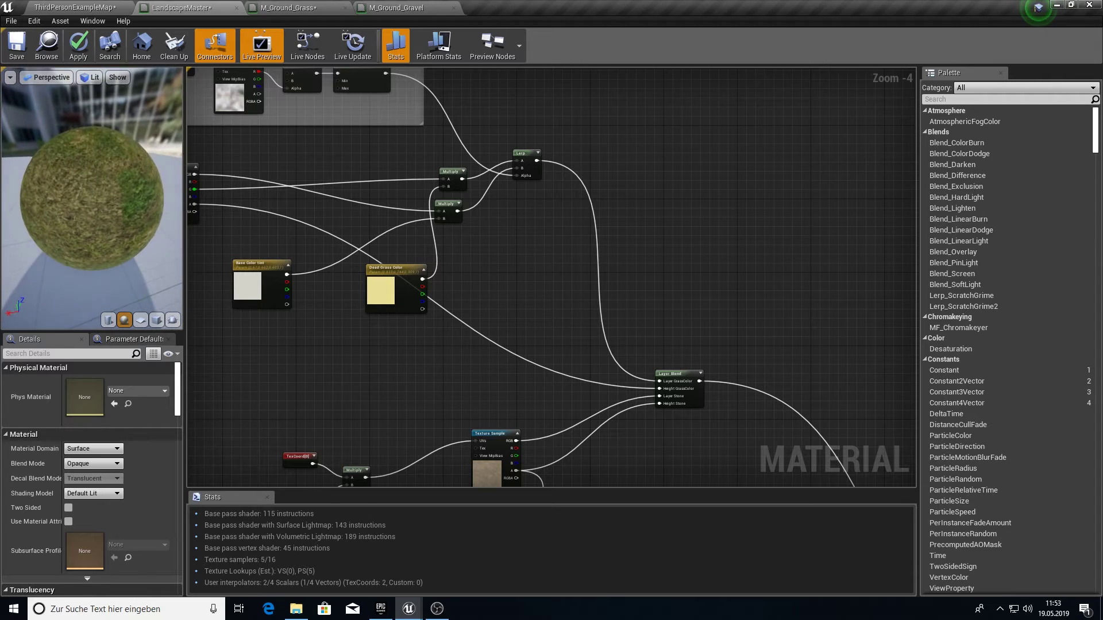
{"action": "left_click", "coordinate": [79, 46]}
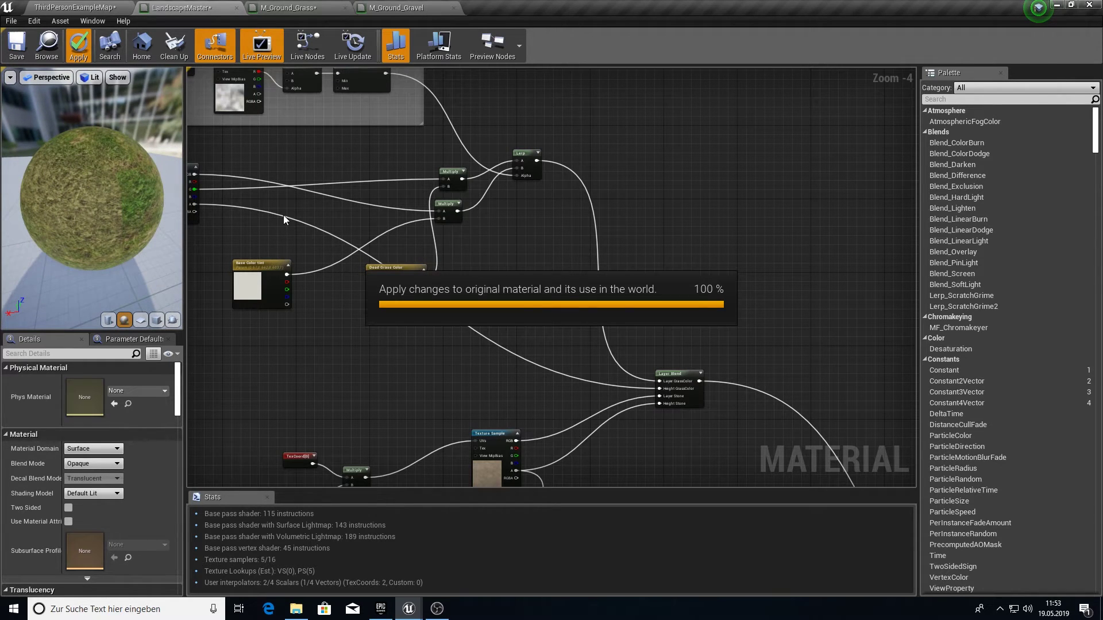
Examine the grass color variation on the landscape in ThirdPersonExampleMap and compare it with the LandscapeMaster graph.
{"action": "left_click", "coordinate": [100, 12]}
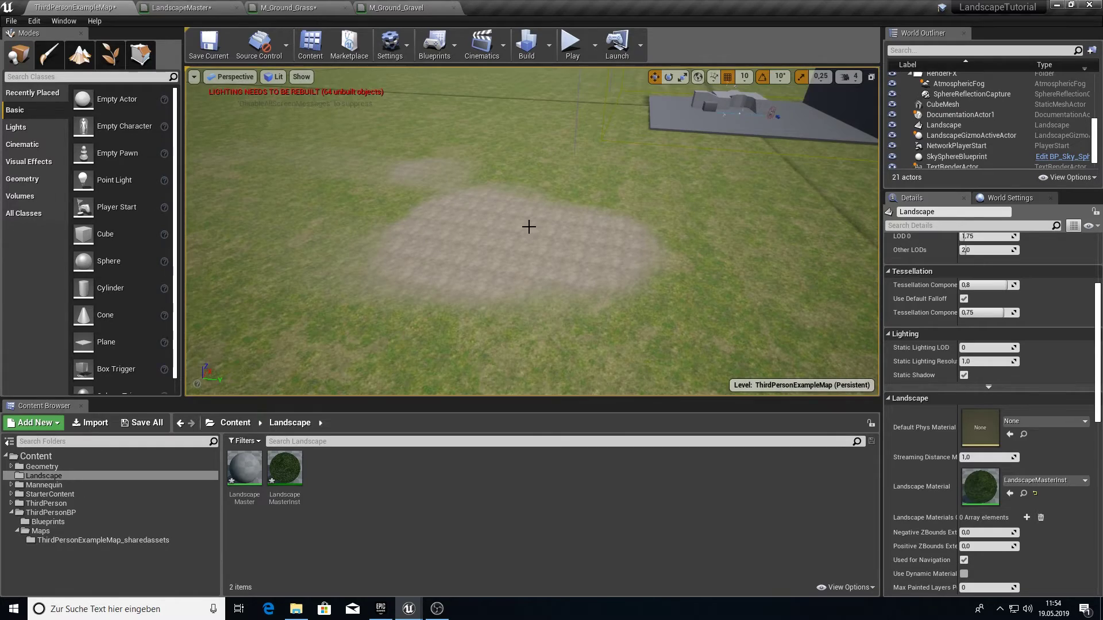
{"action": "mouse_move", "coordinate": [529, 227]}
{"action": "right_mouse_down"}
{"action": "mouse_move", "coordinate": [479, 264]}
{"action": "mouse_move", "coordinate": [520, 230]}
{"action": "mouse_move", "coordinate": [517, 215]}
{"action": "mouse_move", "coordinate": [448, 175]}
{"action": "mouse_move", "coordinate": [451, 215]}
{"action": "mouse_move", "coordinate": [545, 215]}
{"action": "mouse_move", "coordinate": [543, 225]}
{"action": "mouse_move", "coordinate": [541, 209]}
{"action": "right_mouse_up"}
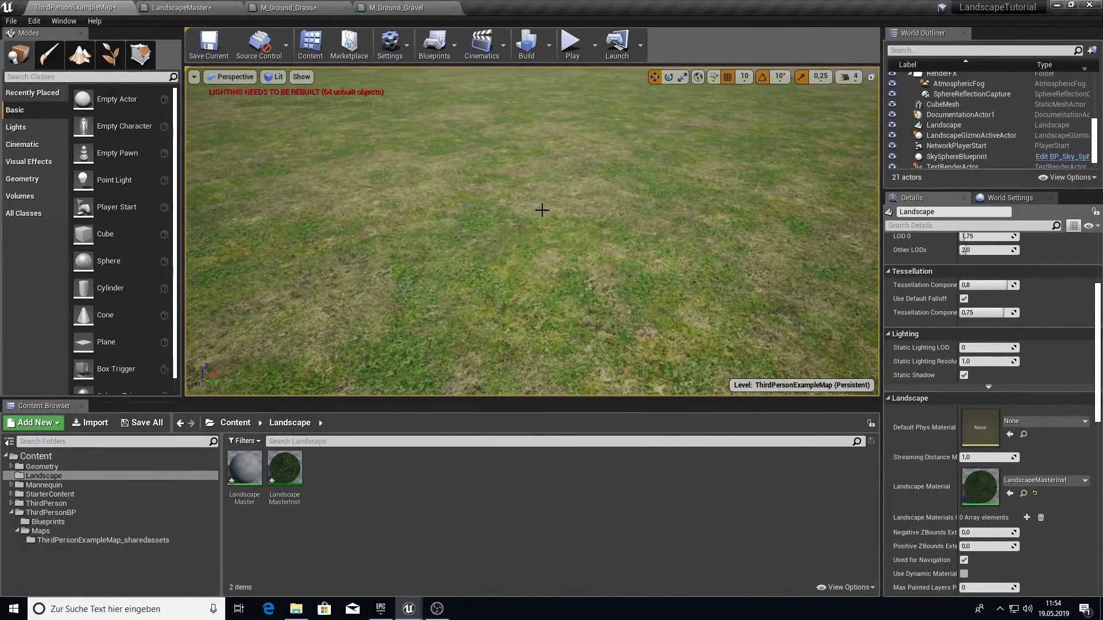
{"action": "left_click", "coordinate": [225, 6]}
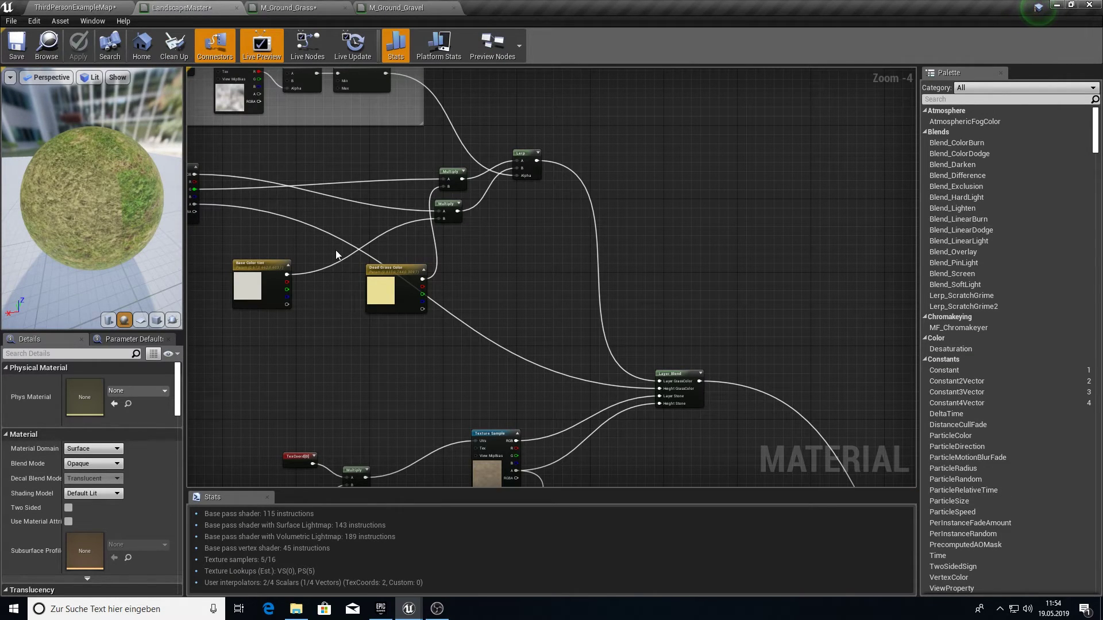
{"action": "scroll", "coordinate": [336, 255], "scroll_direction": "up", "scroll_amount": 2}
Open the LandscapeMasterInst material instance and float its editor as a separate window over the level view.
{"action": "left_click", "coordinate": [92, 9]}
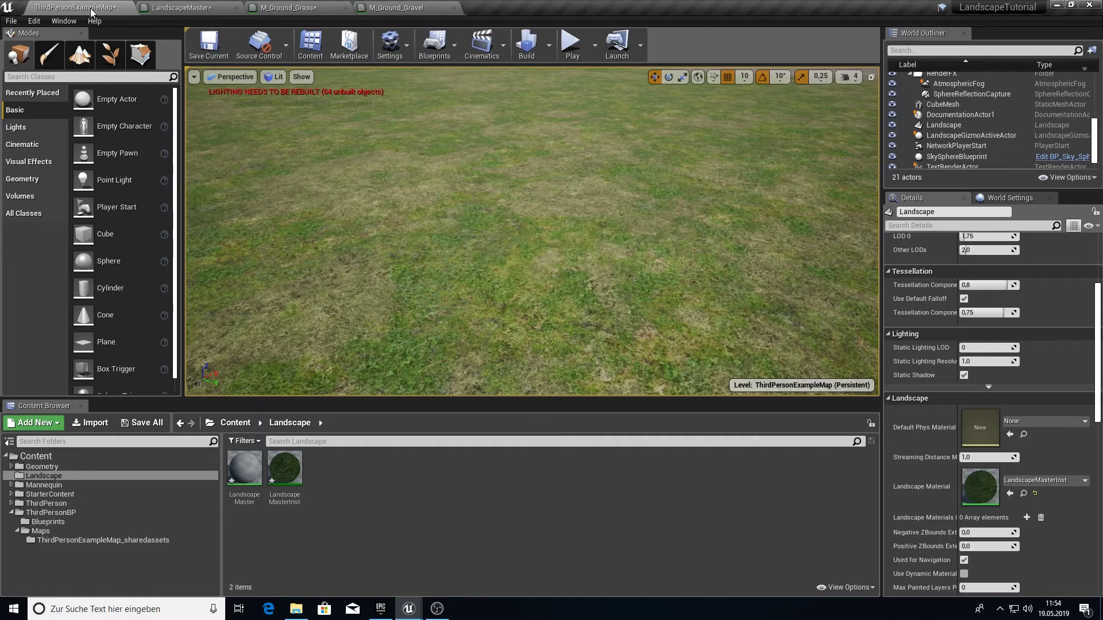
{"action": "double_click", "coordinate": [284, 473]}
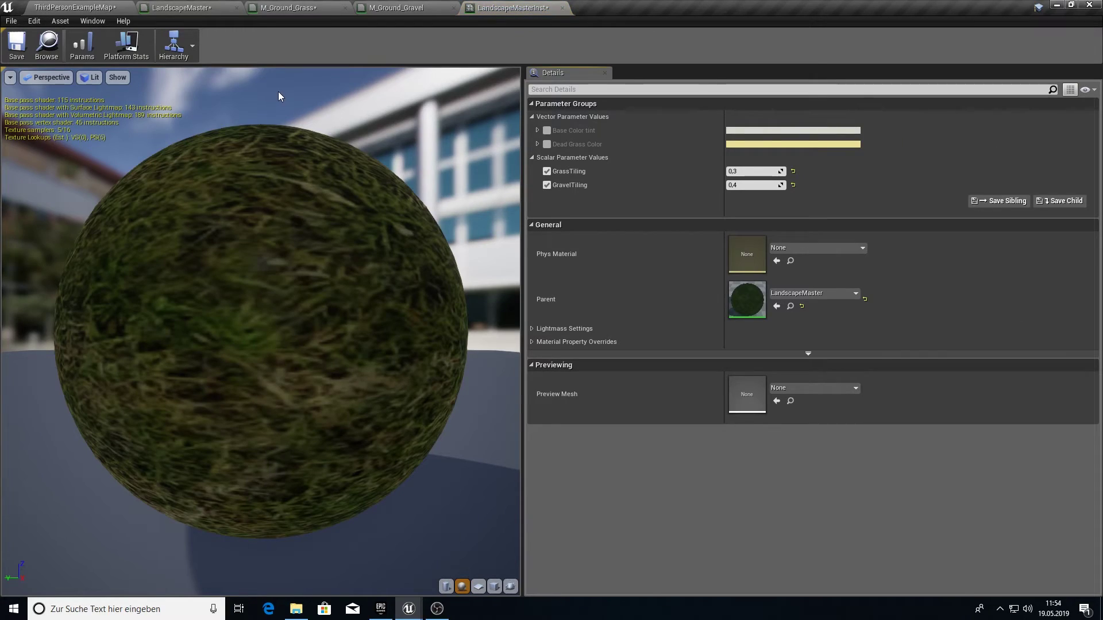
{"action": "left_click_drag", "start_coordinate": [511, 8], "coordinate": [544, 135]}
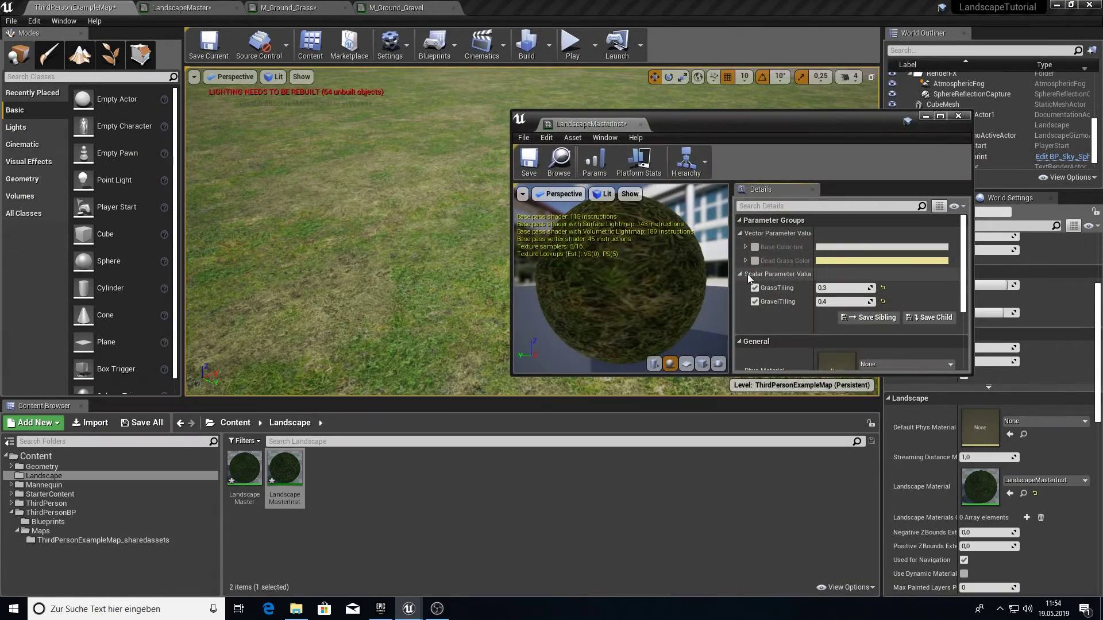
Enable the Dead Grass Color override in LandscapeMasterInst and set it to a darker, more saturated yellow.
{"action": "left_click", "coordinate": [754, 261]}
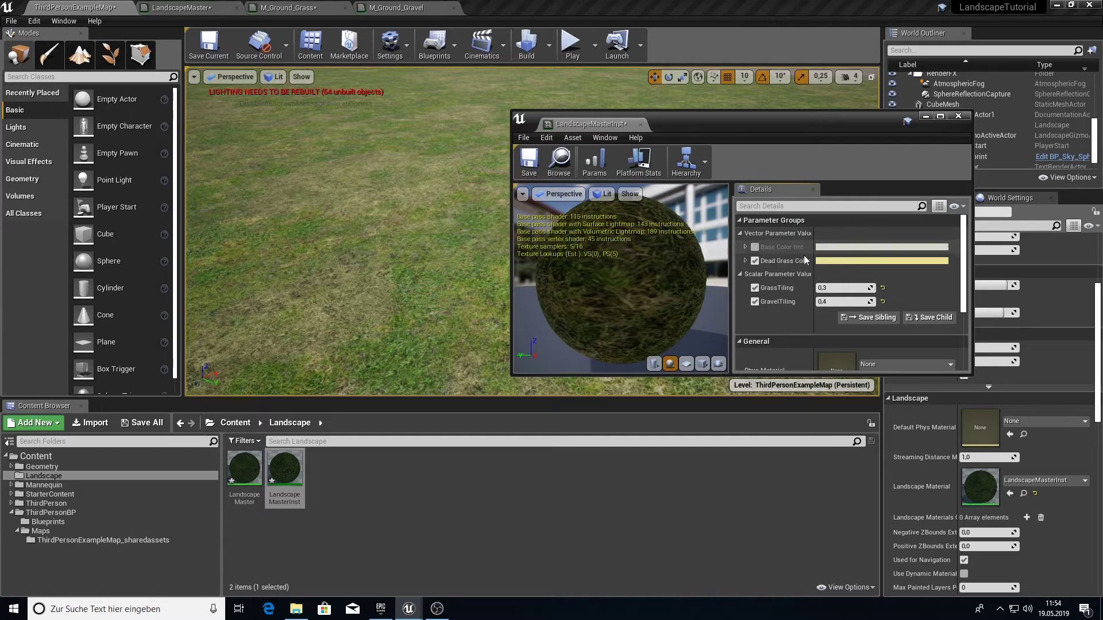
{"action": "left_click", "coordinate": [827, 261]}
{"action": "left_click_drag", "start_coordinate": [921, 385], "coordinate": [922, 390]}
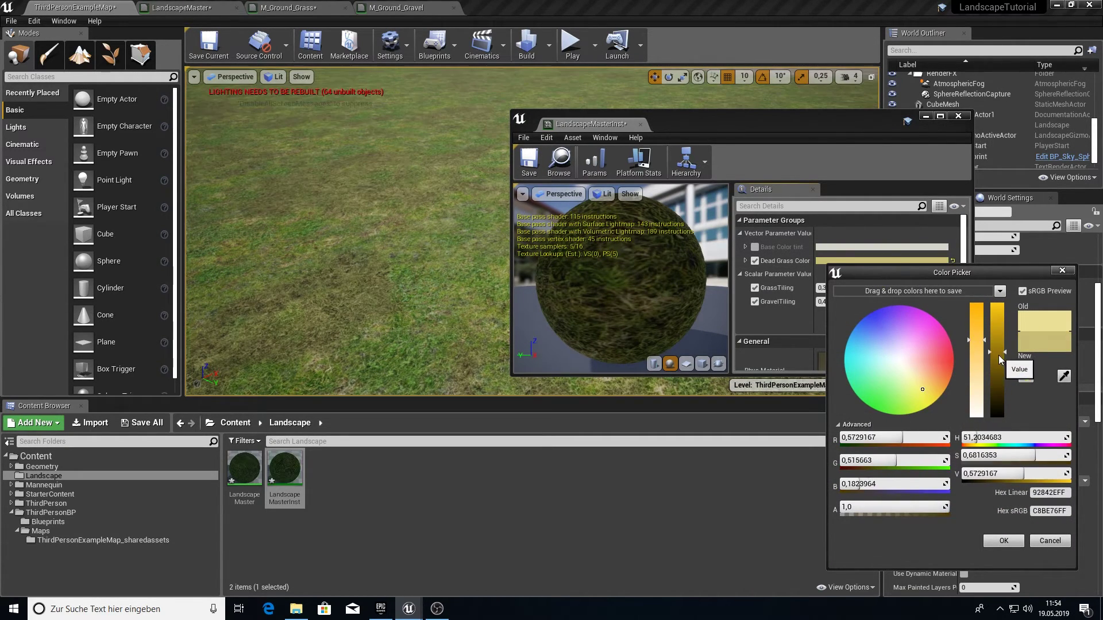
{"action": "left_click_drag", "start_coordinate": [998, 355], "coordinate": [997, 363]}
{"action": "left_click", "coordinate": [1006, 542]}
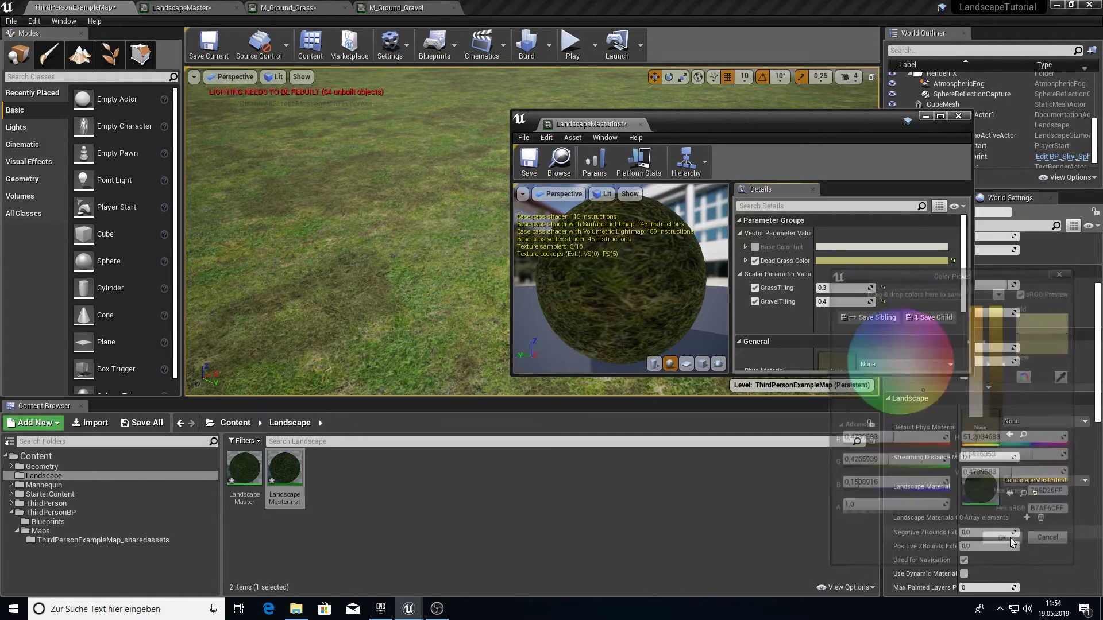
Close the LandscapeMasterInst editor and inspect the dead grass patches across the landscape up close and towards the horizon.
{"action": "right_click_drag", "start_coordinate": [398, 221], "coordinate": [374, 221]}
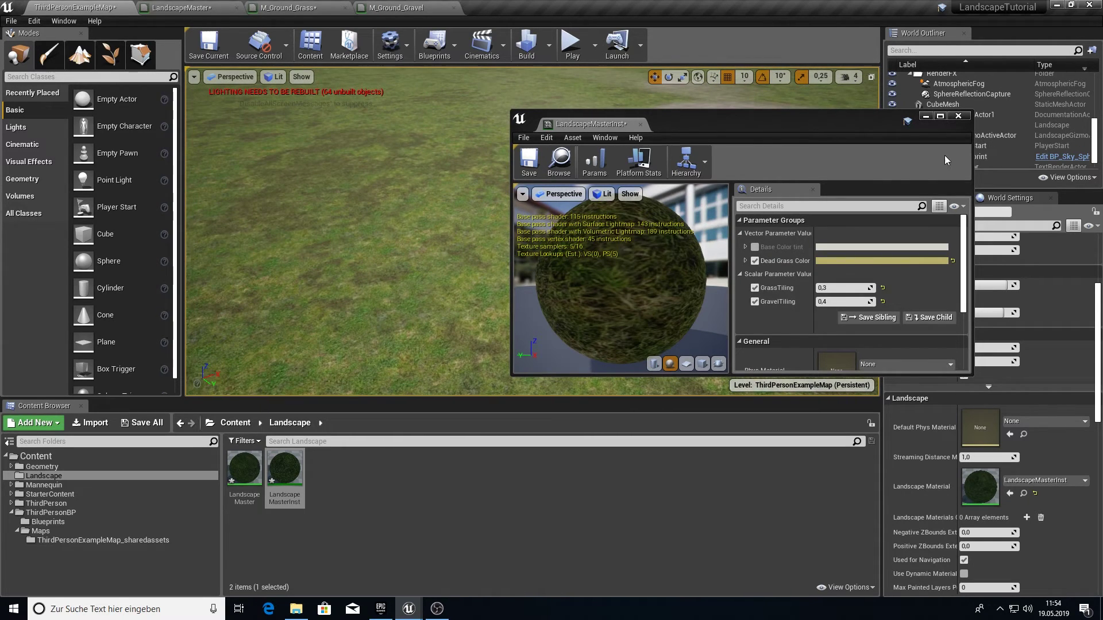
{"action": "left_click", "coordinate": [956, 116]}
{"action": "right_click_drag", "start_coordinate": [619, 217], "coordinate": [624, 213]}
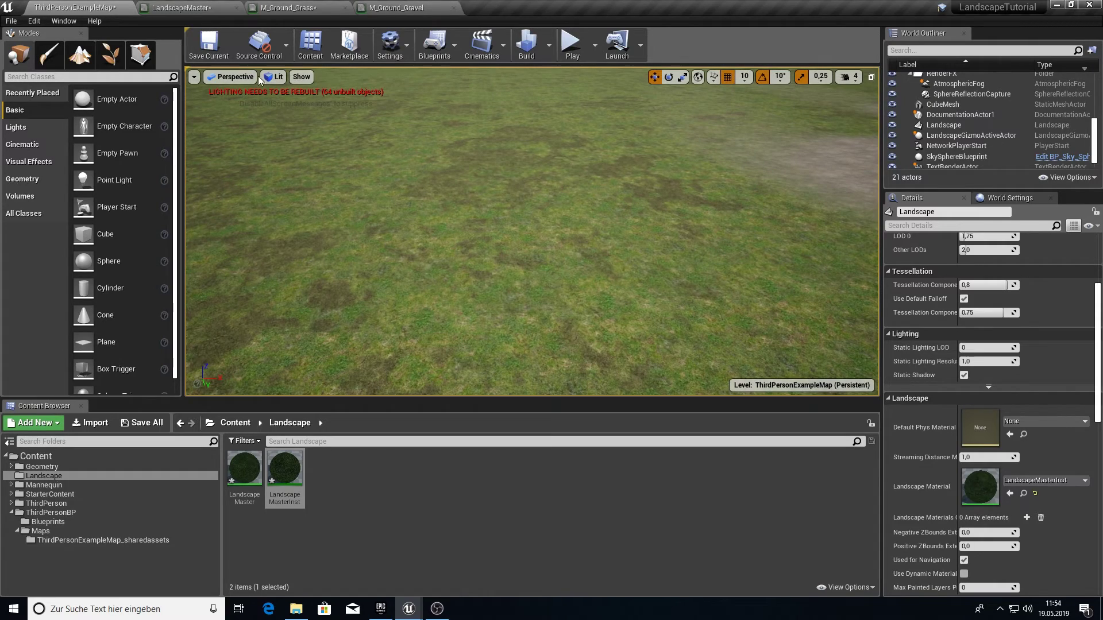
{"action": "mouse_move", "coordinate": [453, 322]}
{"action": "right_mouse_down"}
{"action": "mouse_move", "coordinate": [580, 292]}
{"action": "mouse_move", "coordinate": [456, 320]}
{"action": "right_mouse_up"}
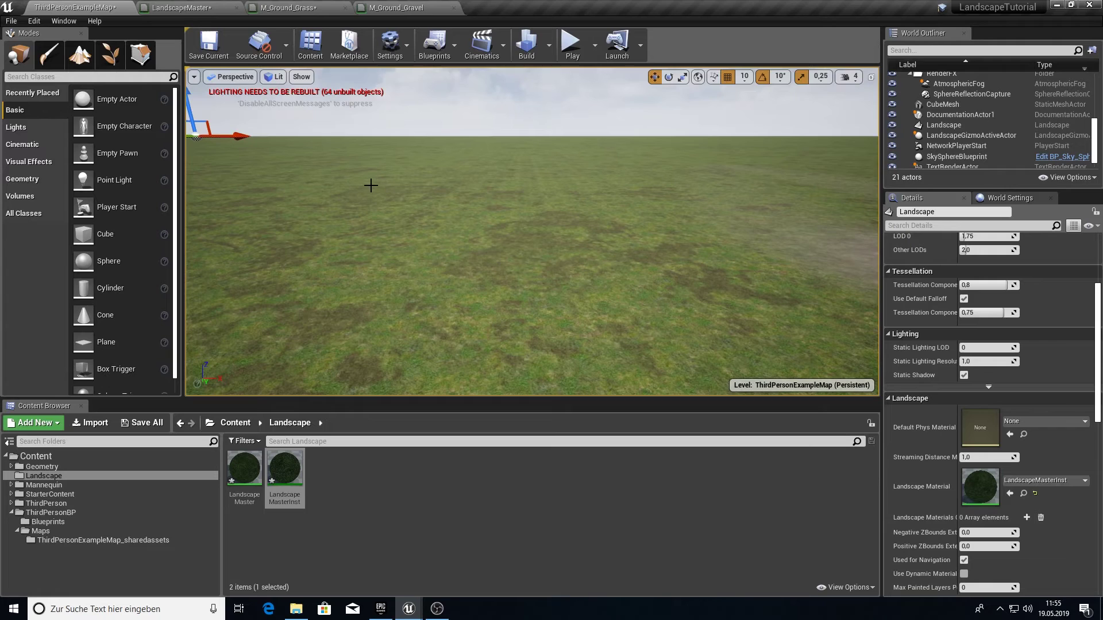
Return to the LandscapeMaster graph and select the Layer Blend node to inspect its layer settings.
{"action": "left_click", "coordinate": [181, 7]}
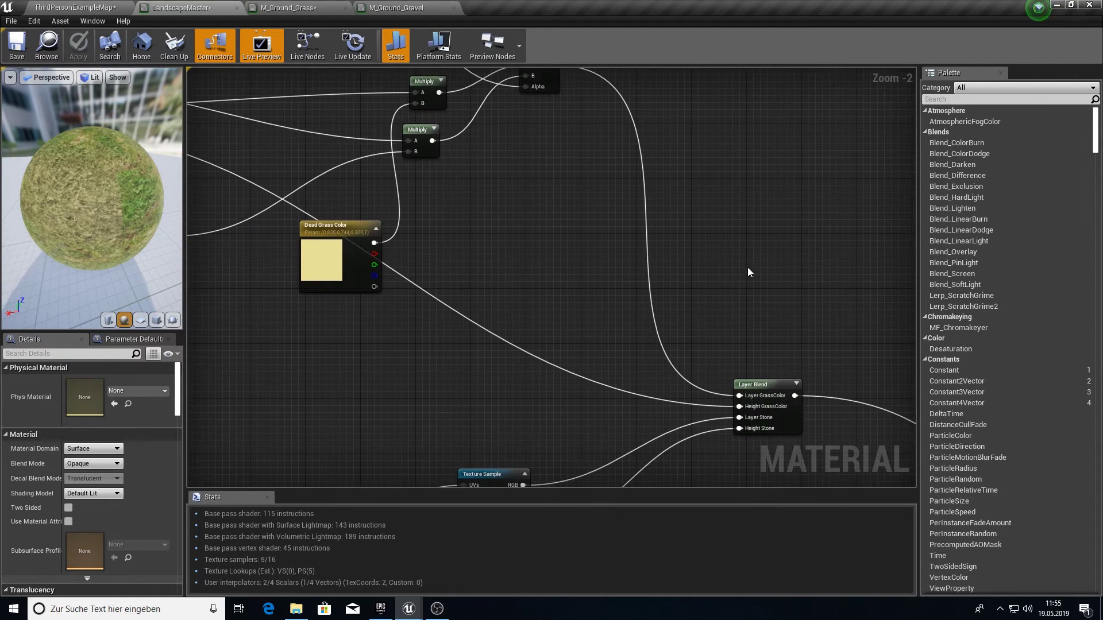
{"action": "scroll", "coordinate": [748, 272], "scroll_direction": "down", "scroll_amount": 1}
{"action": "right_click_drag", "start_coordinate": [748, 272], "coordinate": [558, 182]}
{"action": "left_click", "coordinate": [562, 295]}
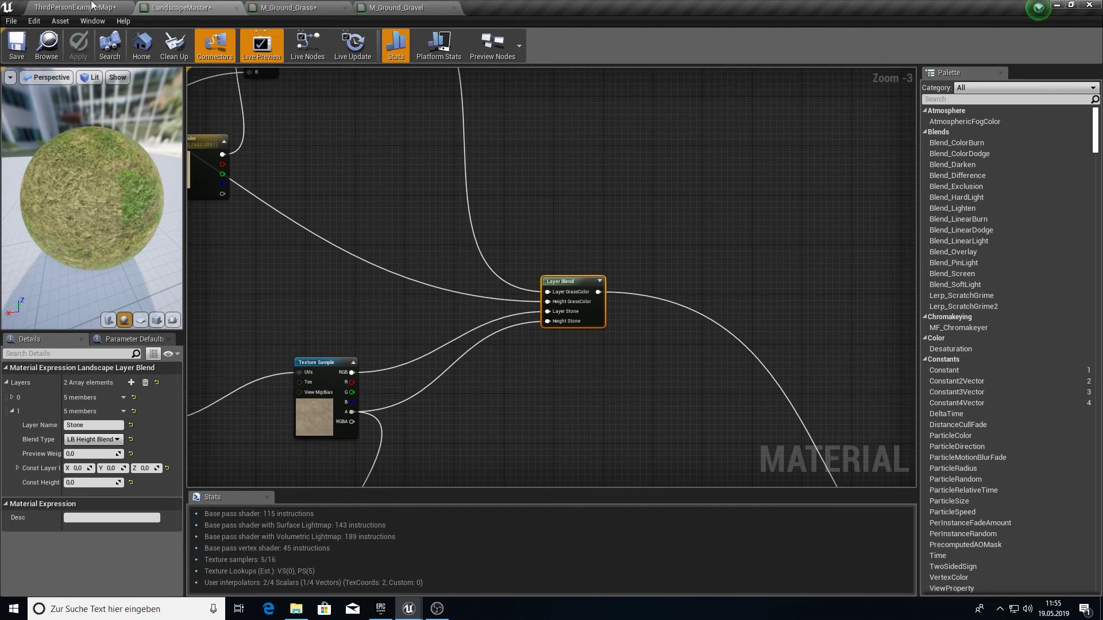
Search all project settings for "directx" and toggle the DirectX 10 (SM4) target off and back on.
{"action": "left_click", "coordinate": [22, 26]}
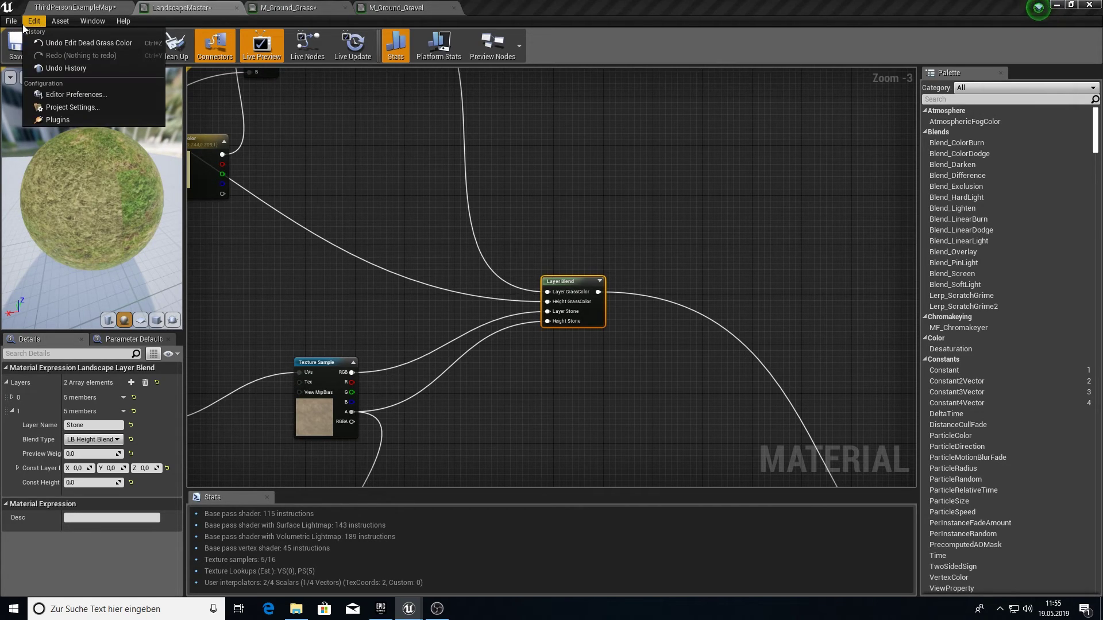
{"action": "left_click", "coordinate": [50, 107]}
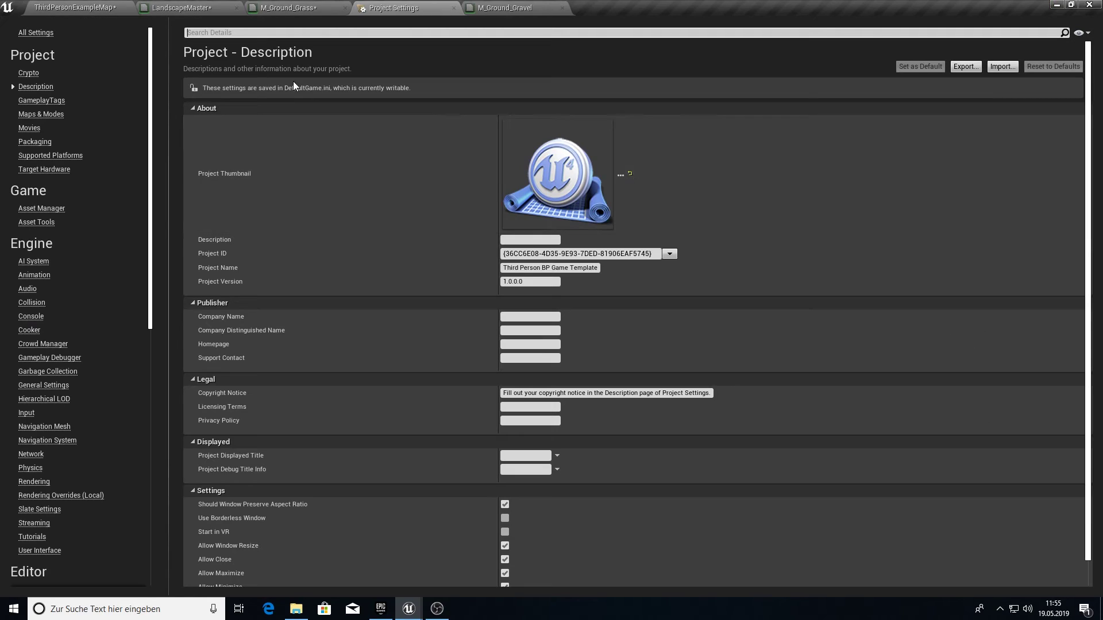
{"action": "left_click", "coordinate": [45, 34]}
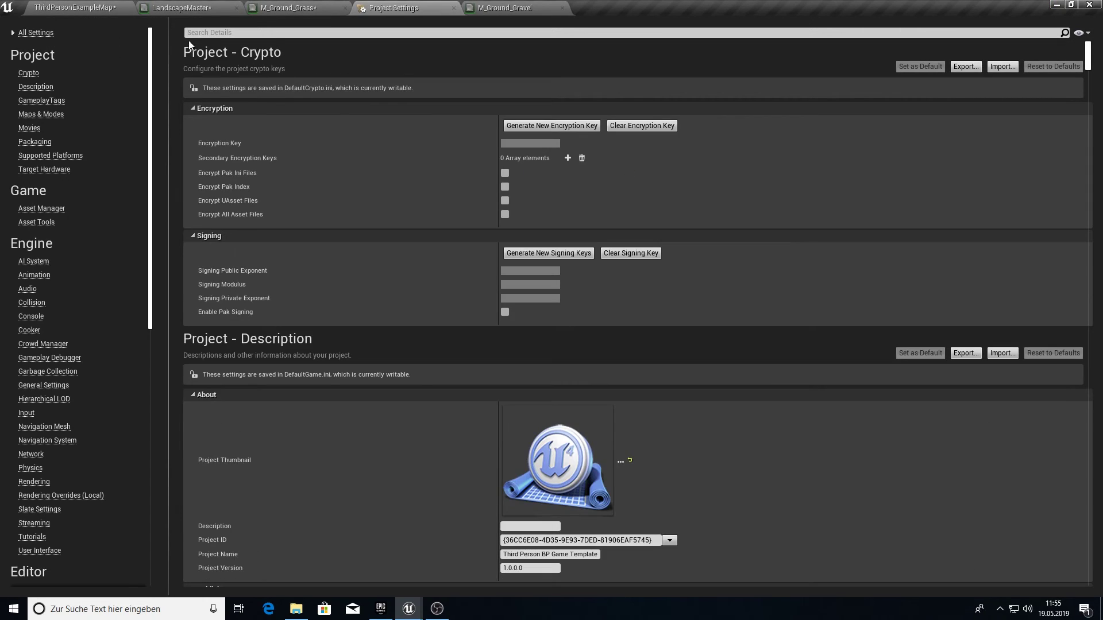
{"action": "left_click", "coordinate": [209, 33]}
{"action": "type", "text": "direct"}
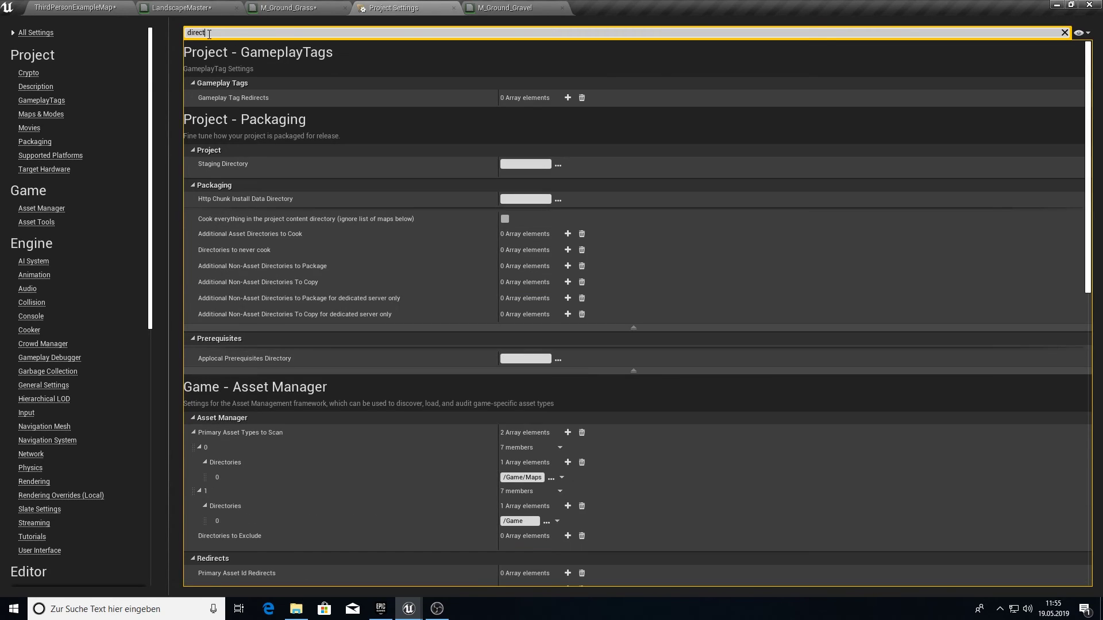
{"action": "type", "text": "x"}
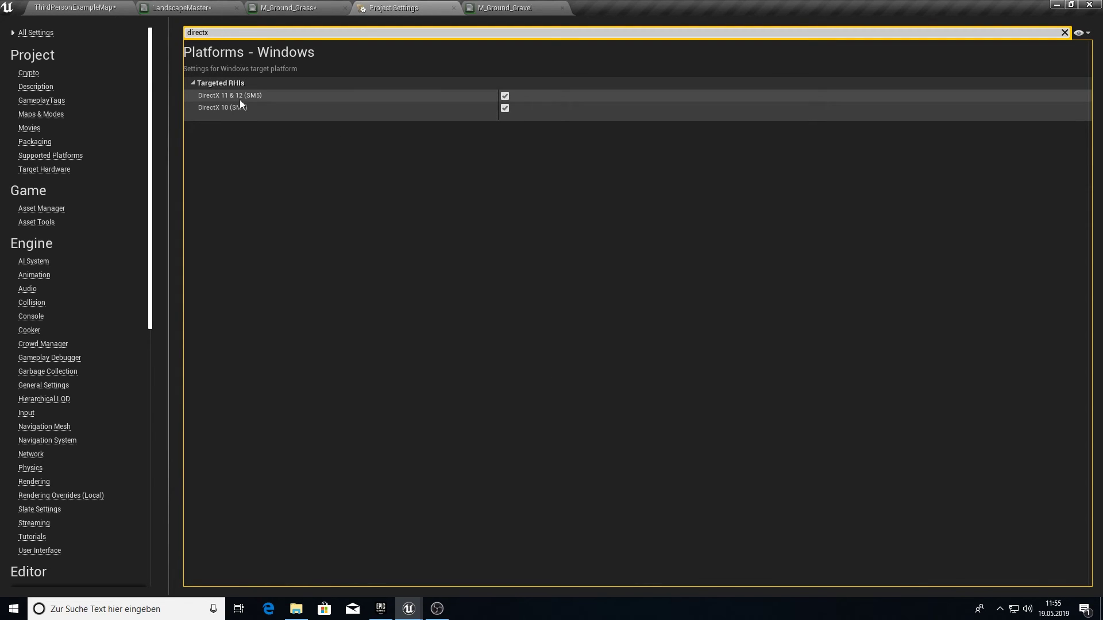
{"action": "left_click", "coordinate": [506, 108]}
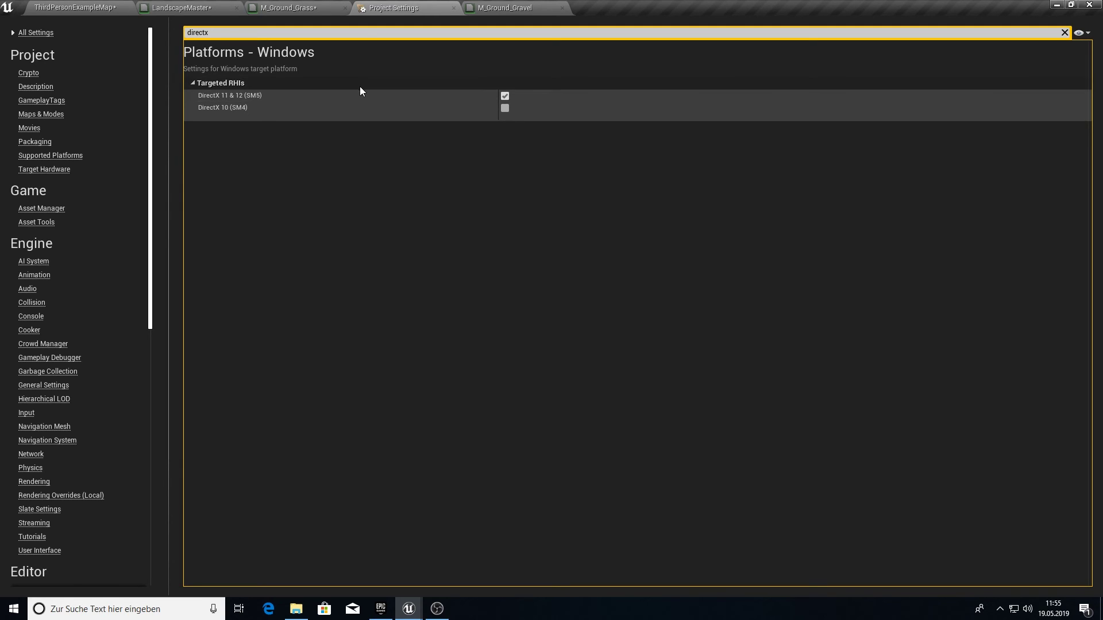
{"action": "left_click", "coordinate": [505, 107]}
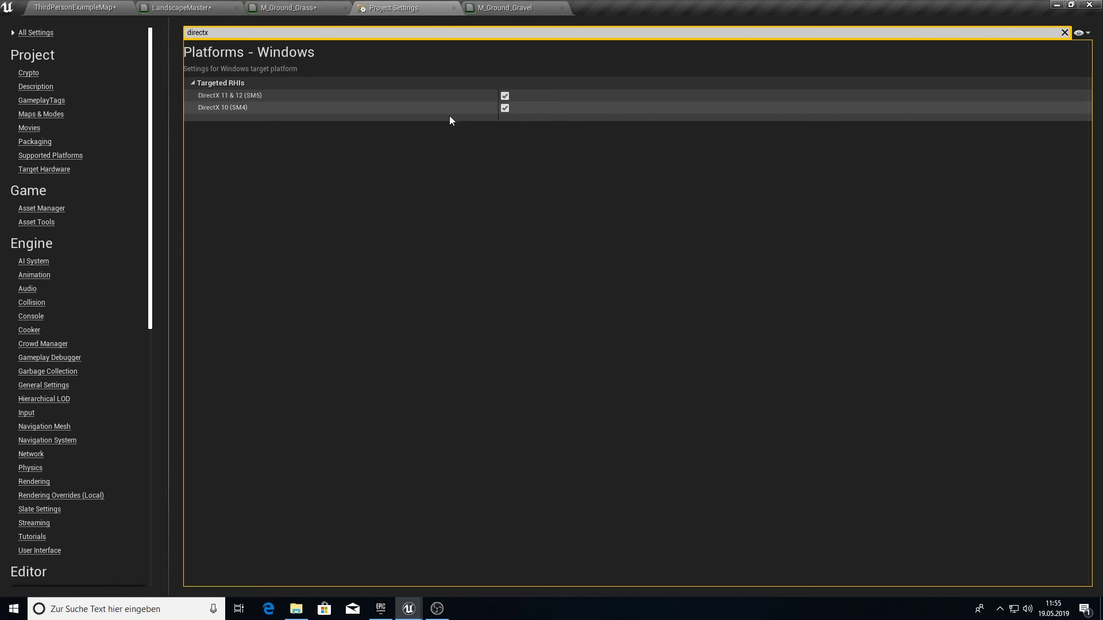
Return to ThirdPersonExampleMap, browse to the StarterContent Materials folder, and view the painted stone patch on the landscape.
{"action": "left_click", "coordinate": [103, 5]}
{"action": "right_click_drag", "start_coordinate": [364, 253], "coordinate": [364, 270]}
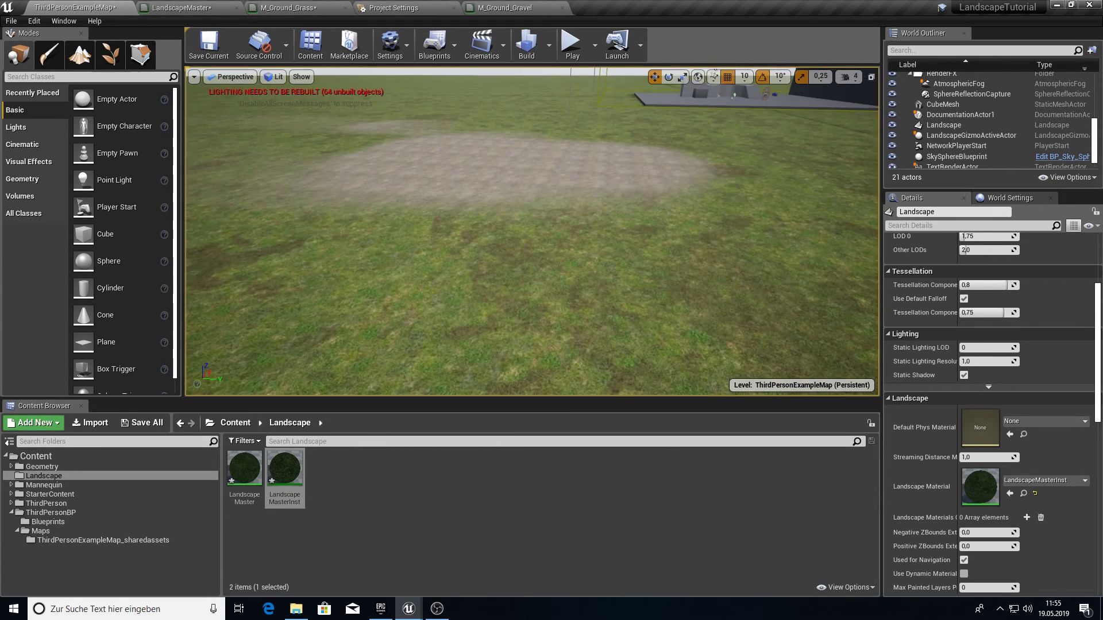
{"action": "right_click_drag", "start_coordinate": [532, 241], "coordinate": [497, 244]}
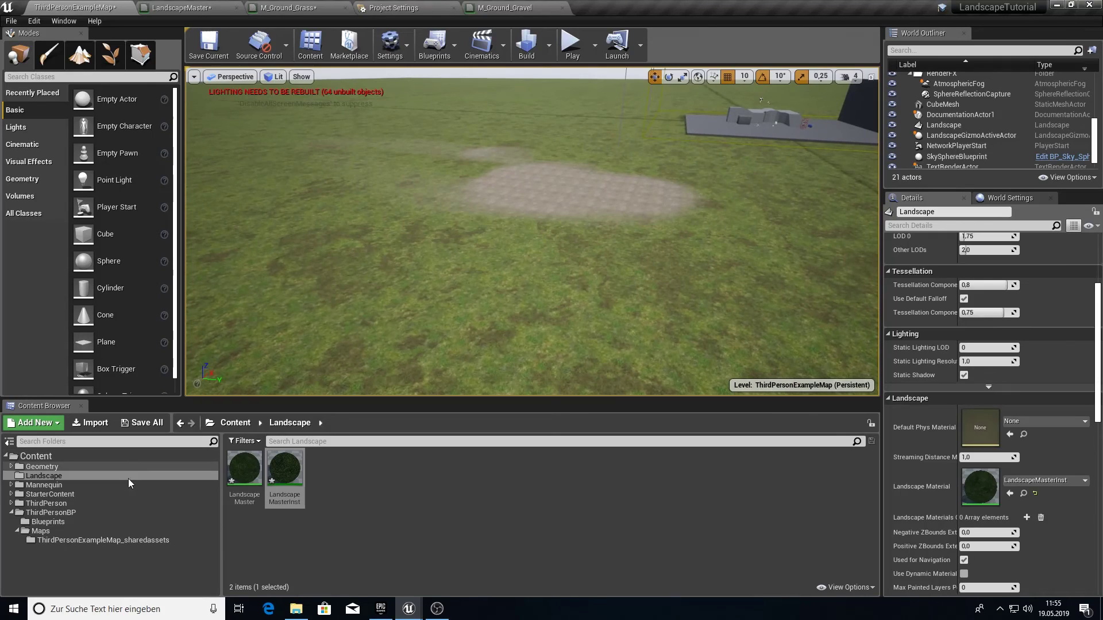
{"action": "left_click", "coordinate": [44, 496]}
{"action": "left_click", "coordinate": [11, 494]}
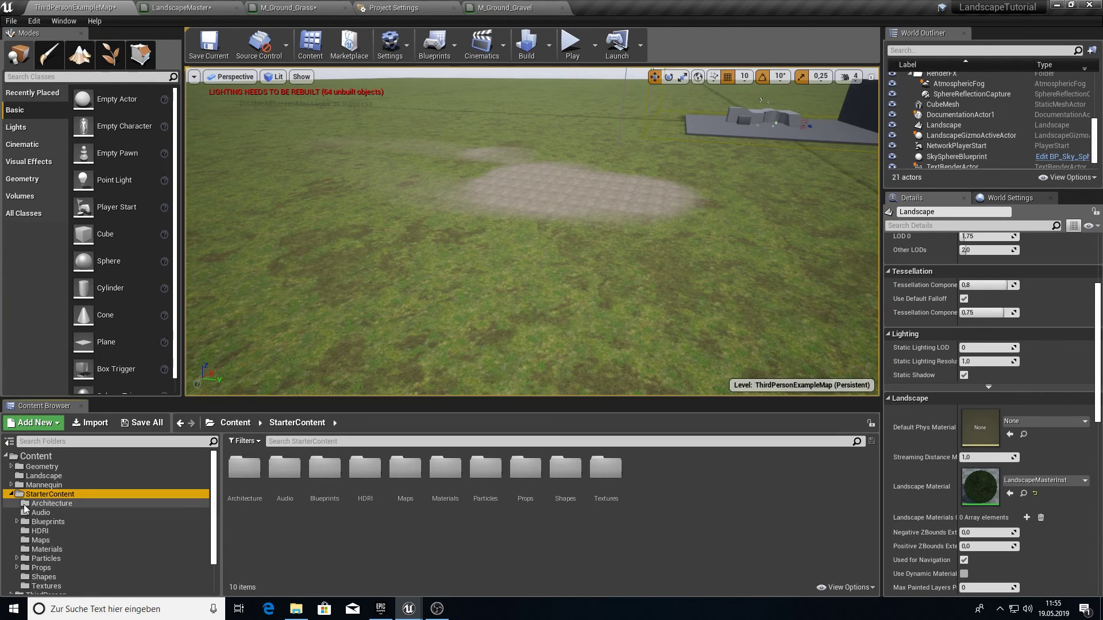
{"action": "left_click", "coordinate": [45, 549]}
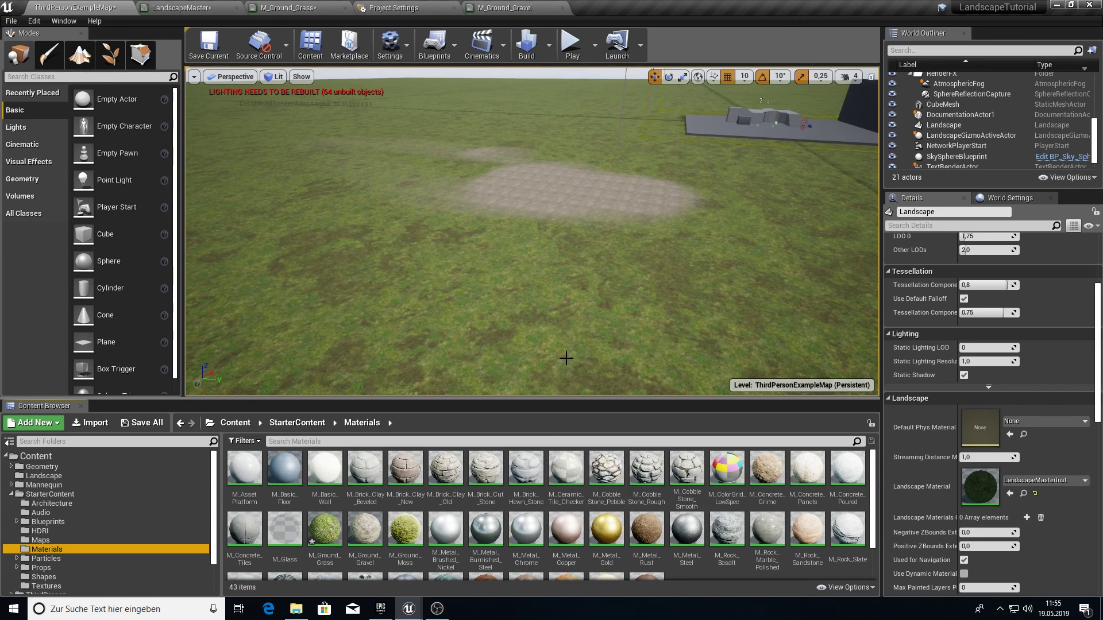
{"action": "right_click_drag", "start_coordinate": [625, 320], "coordinate": [500, 361]}
{"action": "right_click_drag", "start_coordinate": [581, 348], "coordinate": [622, 321]}
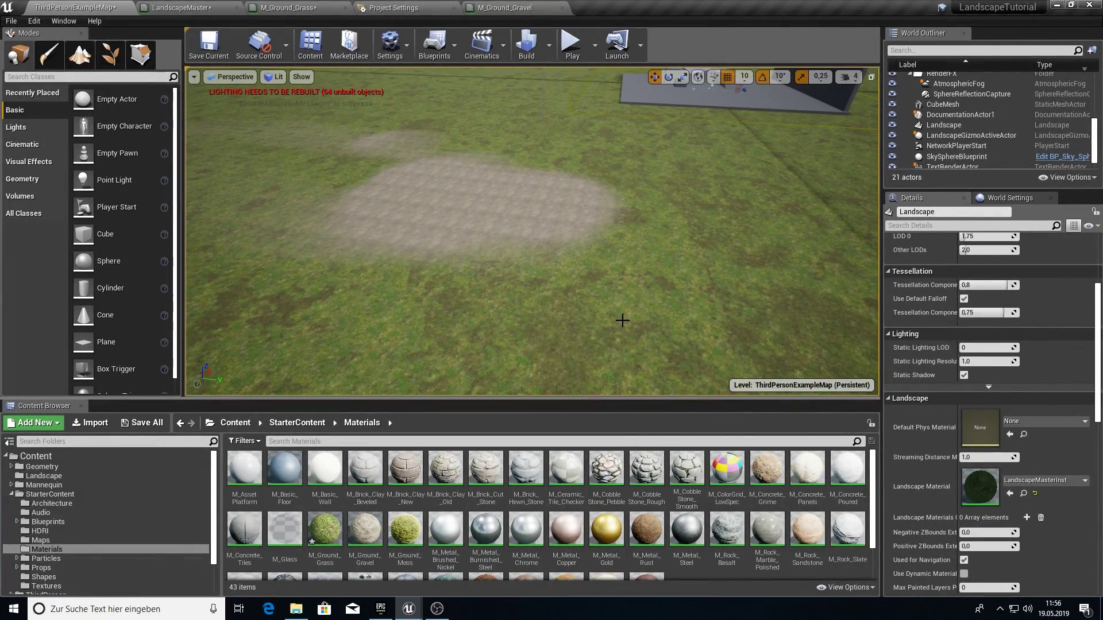